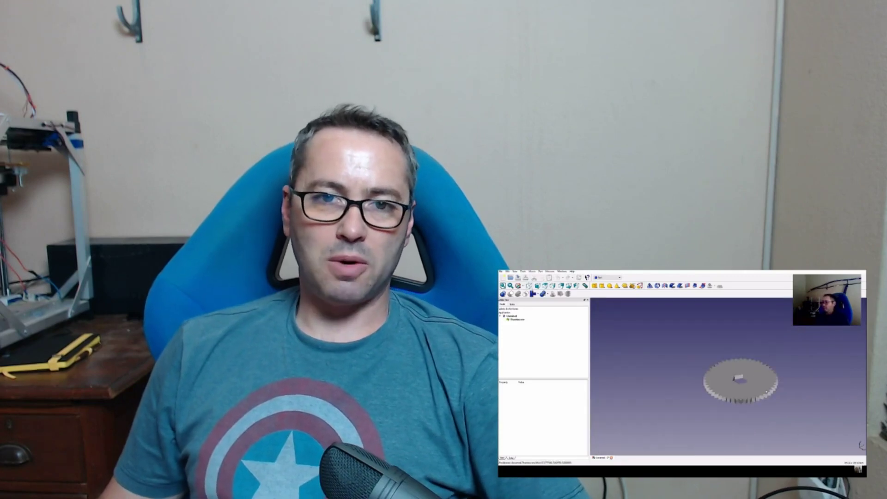
Step: Create a shape from the gear mesh
scroll(765, 377, "up", 3)
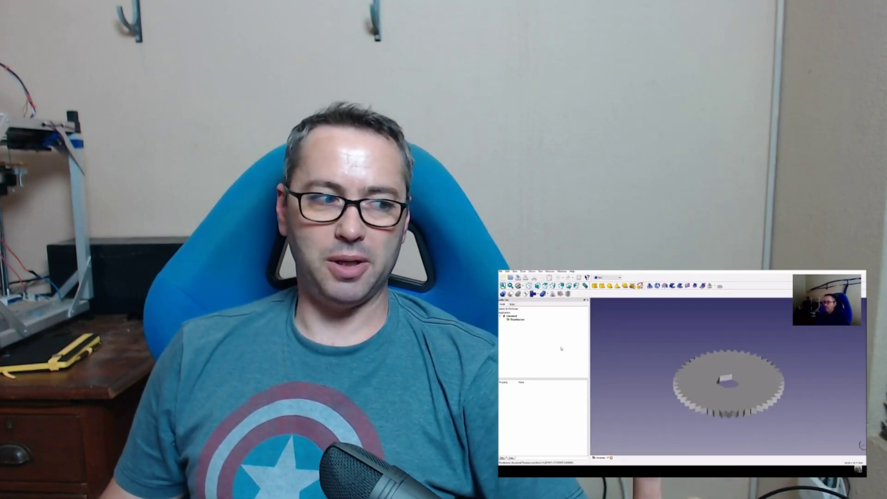
left_click(517, 319)
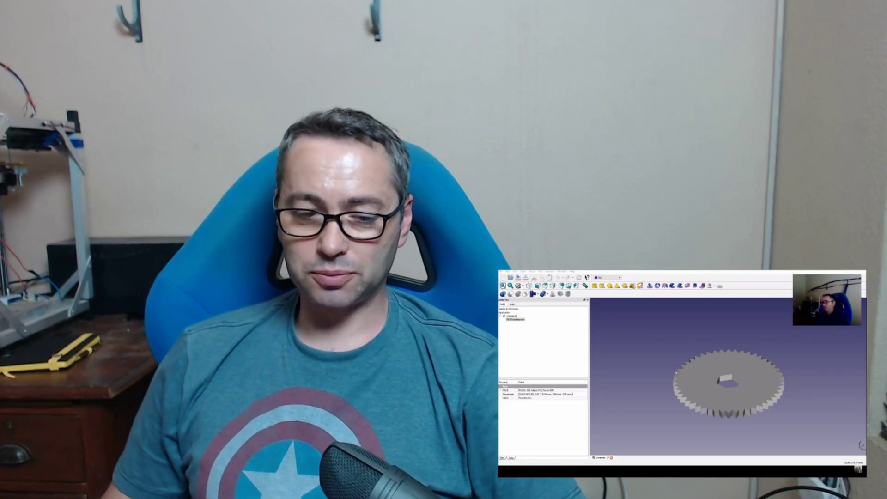
key("ctrl+v")
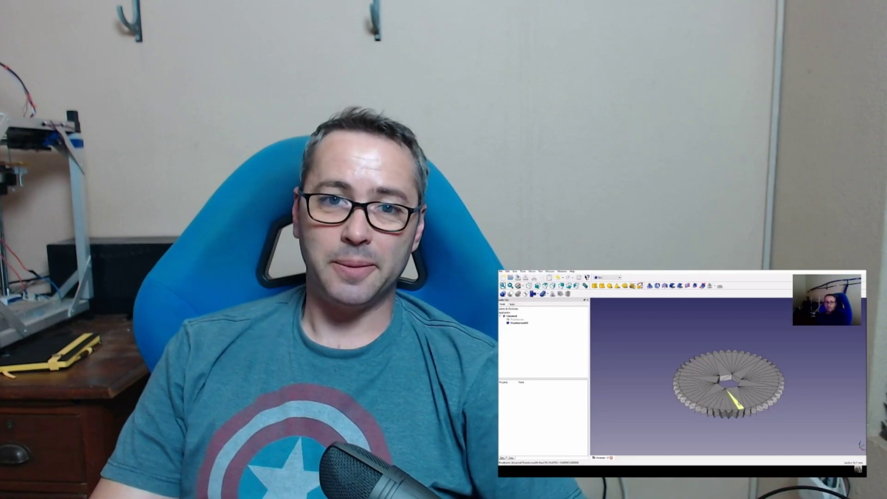
Step: Convert the gear shape to a solid and hide the intermediate shape
left_click(734, 400)
left_click(551, 307)
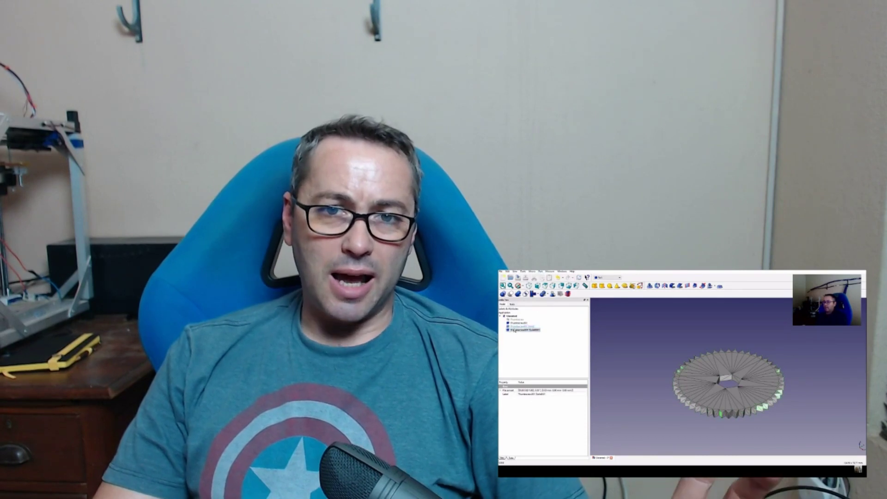
left_click(523, 323)
key("space")
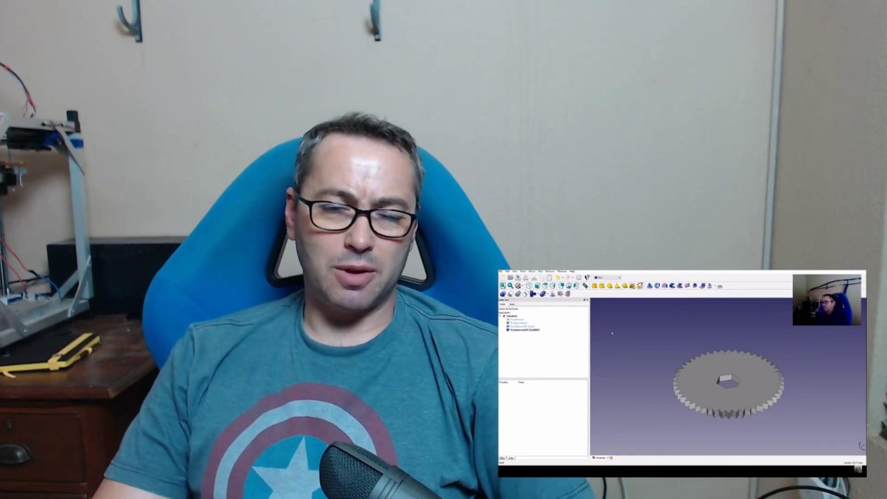
left_click(524, 330)
left_click(637, 360)
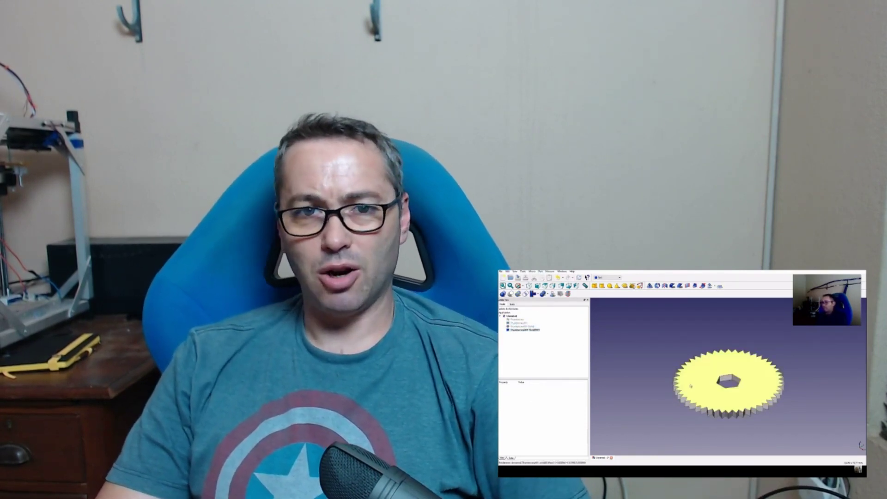
Step: Switch to top view and add a Cylinder beside the gear's hexagonal hole
scroll(679, 397, "up", 5)
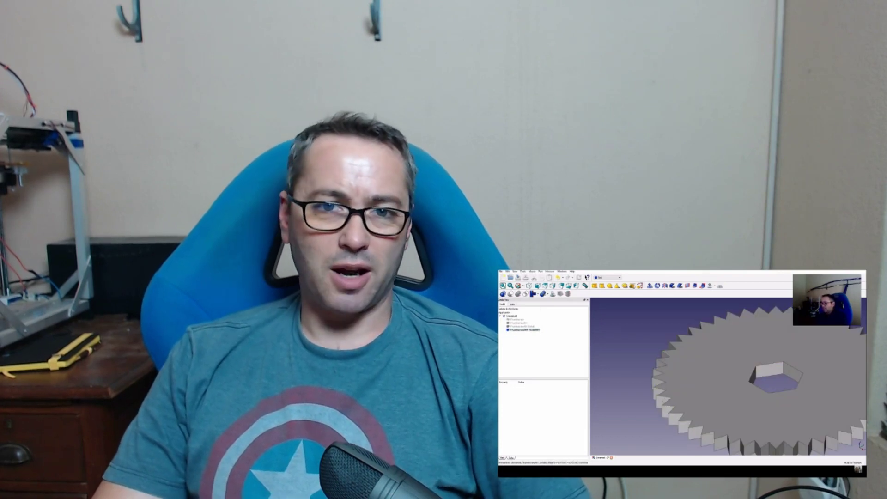
scroll(740, 357, "down", 4)
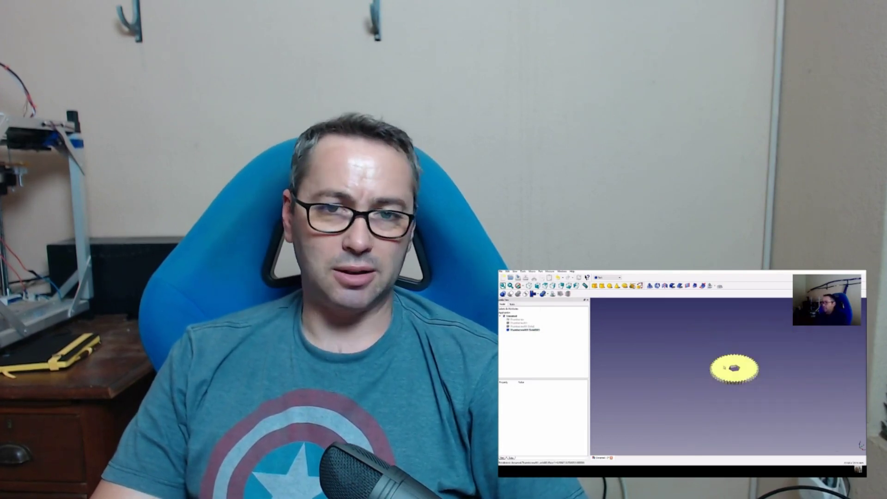
scroll(739, 363, "up", 2)
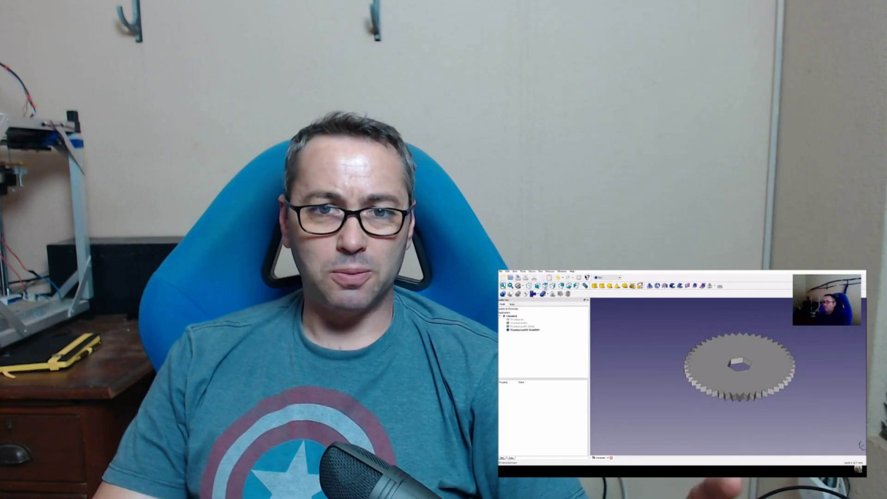
key("2")
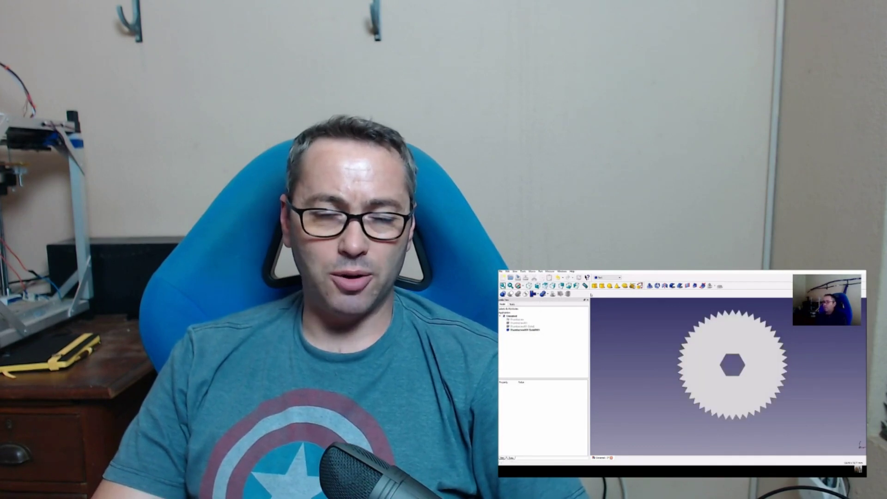
left_click(601, 286)
left_click(514, 333)
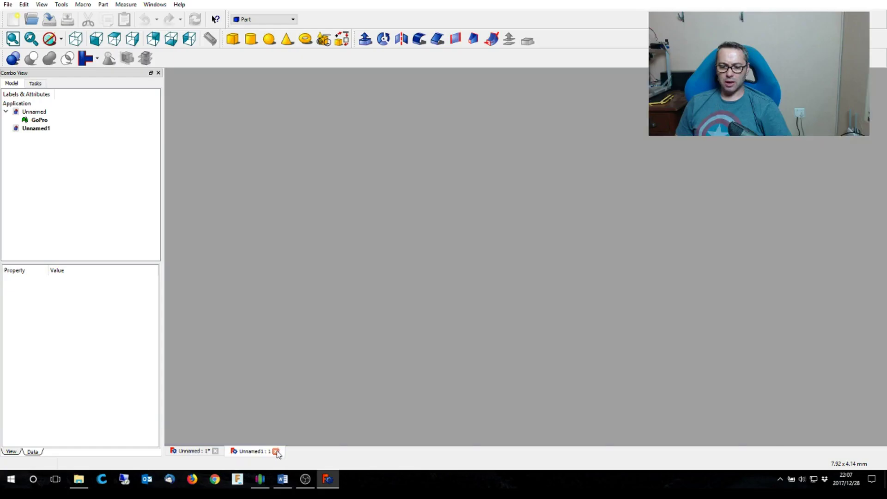
Step: Close the Unnamed1 document and orbit the isometric mount to view the prongs
left_click(276, 452)
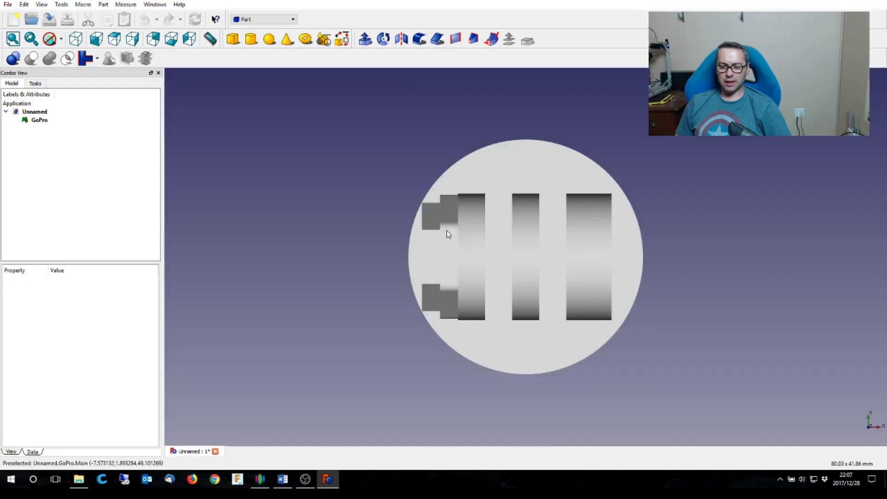
left_click(76, 38)
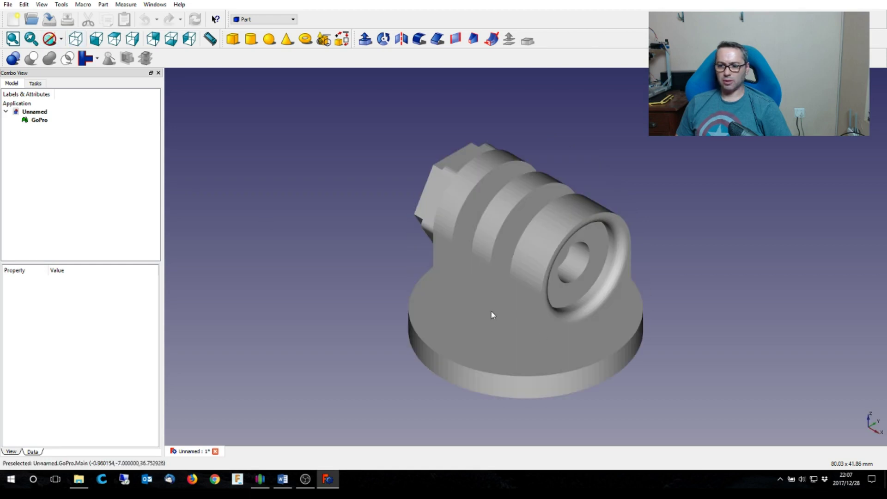
scroll(491, 313, "up", 2)
scroll(550, 336, "down", 1)
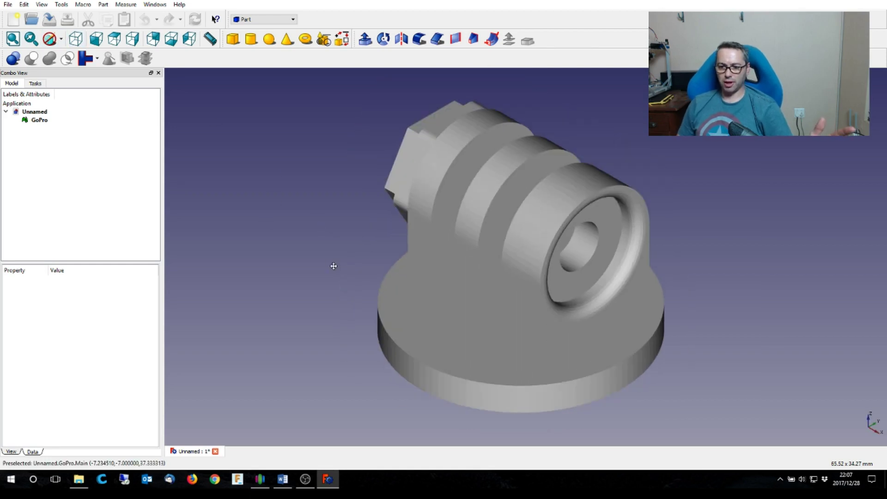
middle_click_drag(339, 265, 518, 287)
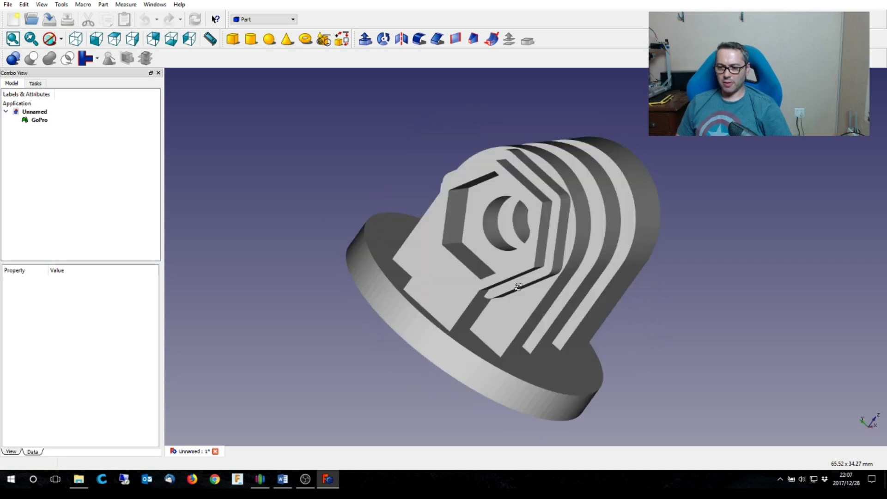
middle_click_drag(432, 255, 364, 261)
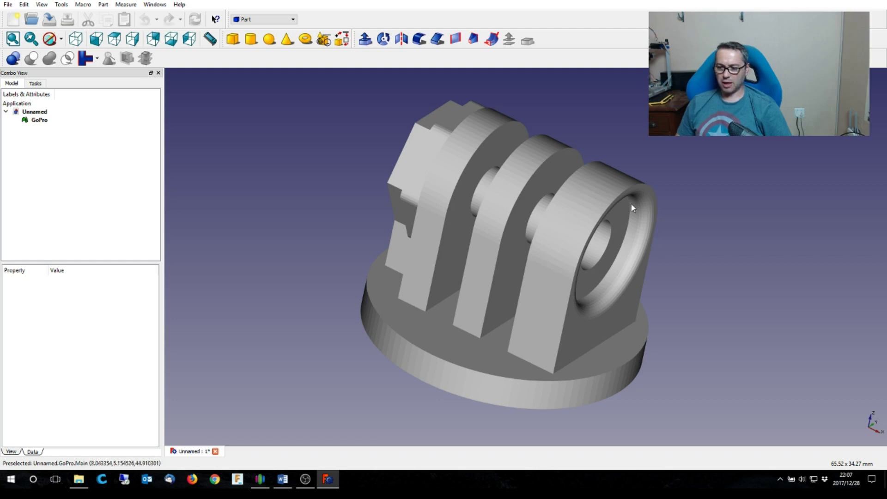
Step: Orbit the mount from the side, return to isometric, and select the GoPro mesh
middle_click_drag(475, 339, 646, 325)
key("super")
left_click(358, 174)
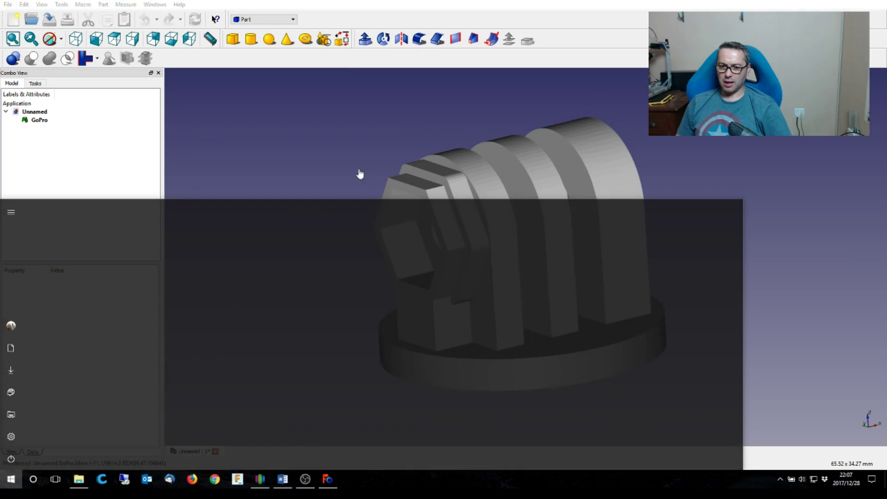
middle_click_drag(309, 291, 298, 276)
scroll(298, 275, "up", 2)
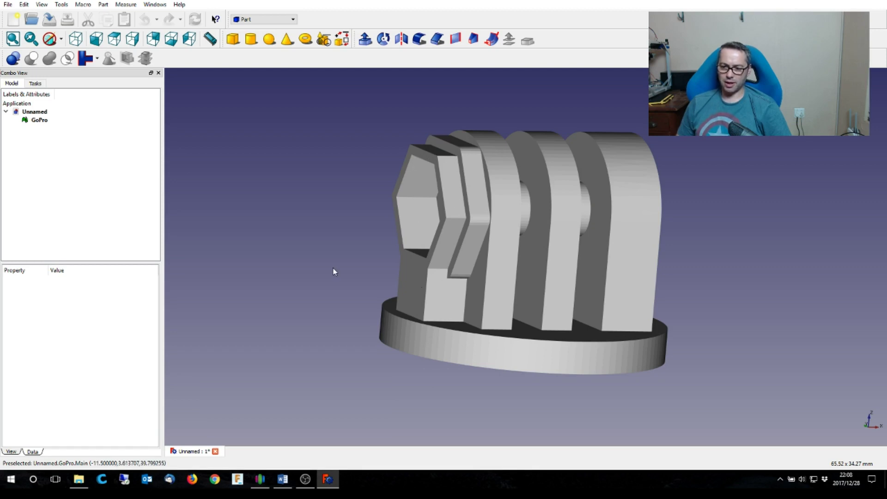
middle_click_drag(334, 272, 245, 276)
key("0")
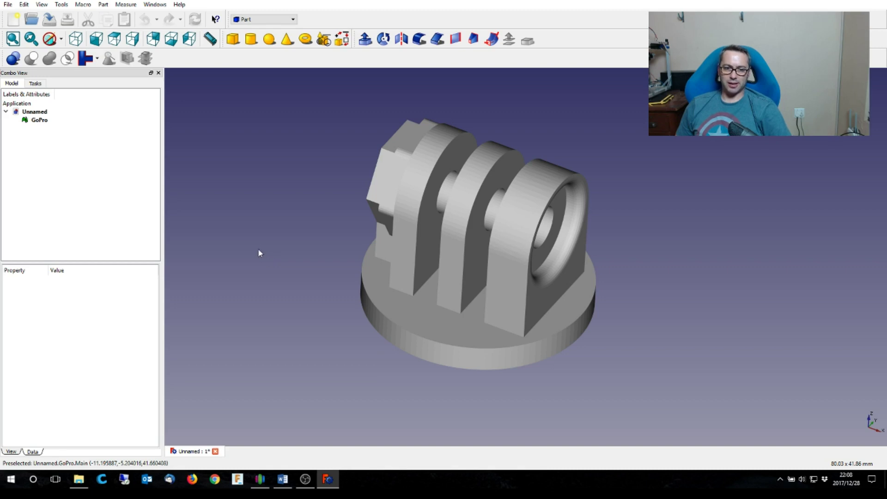
left_click(40, 121)
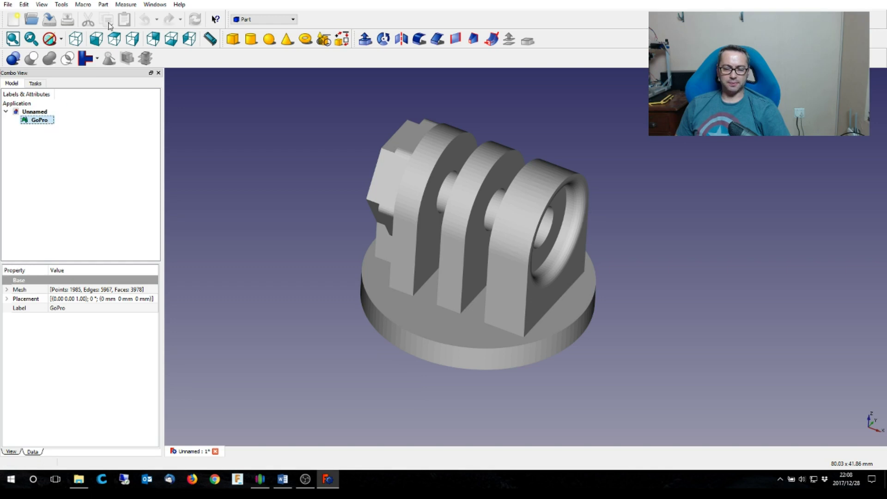
Step: Run Part > Create shape from mesh on GoPro with sewing tolerance 0.1, producing GoPro001
left_click(105, 6)
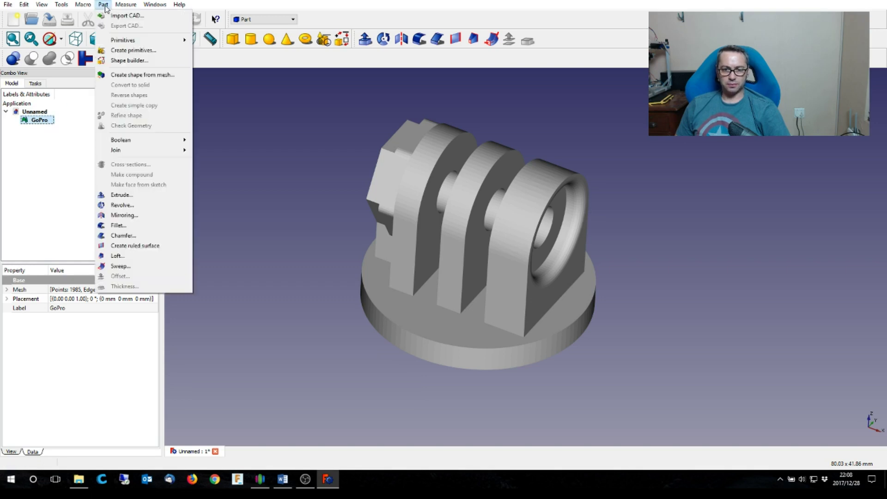
left_click(136, 75)
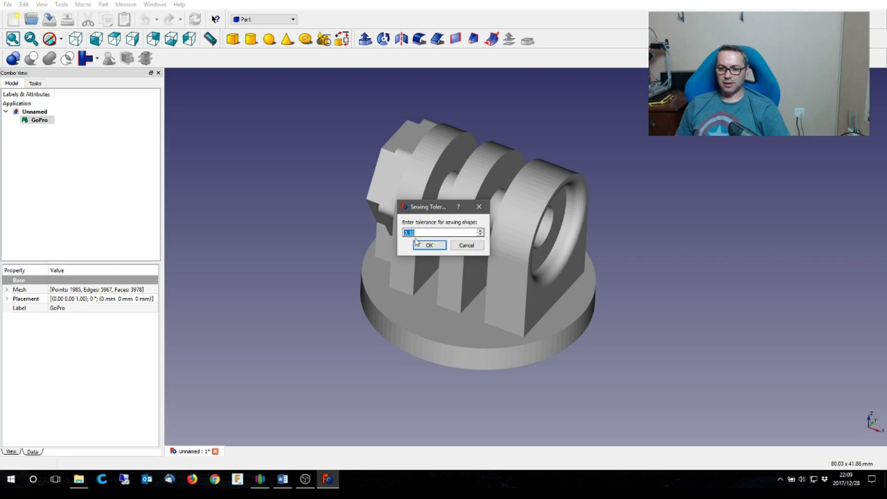
left_click(480, 235)
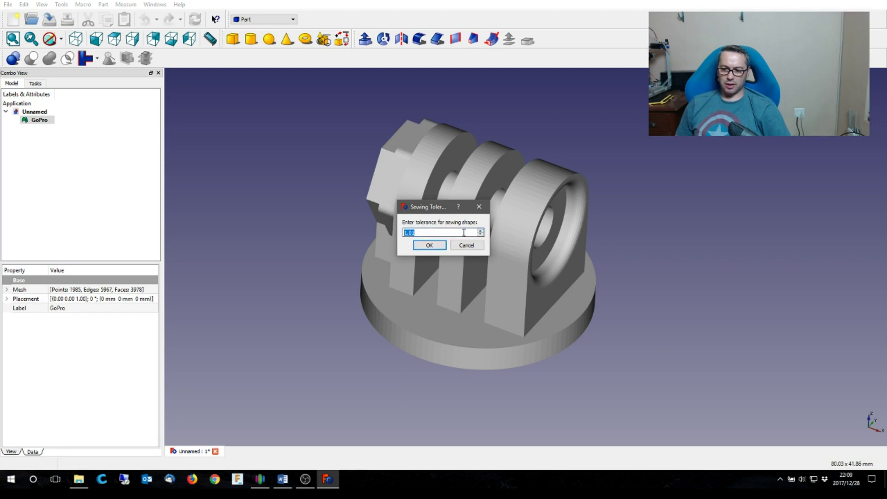
type("0.1")
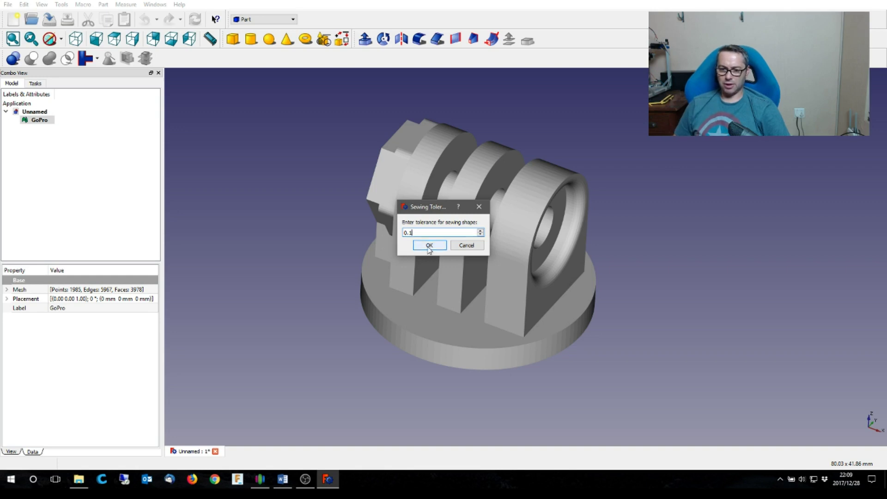
left_click(429, 246)
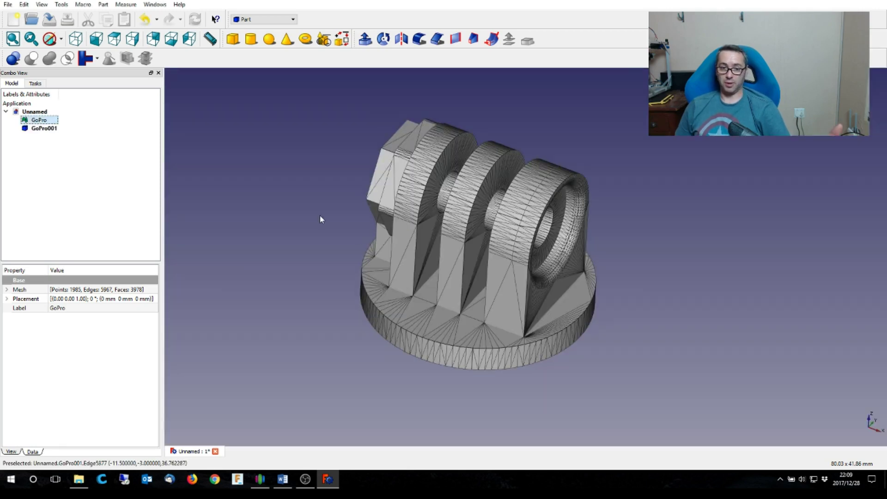
Step: Toggle the GoPro mesh's visibility off and select the GoPro001 shape
scroll(436, 306, "up", 1)
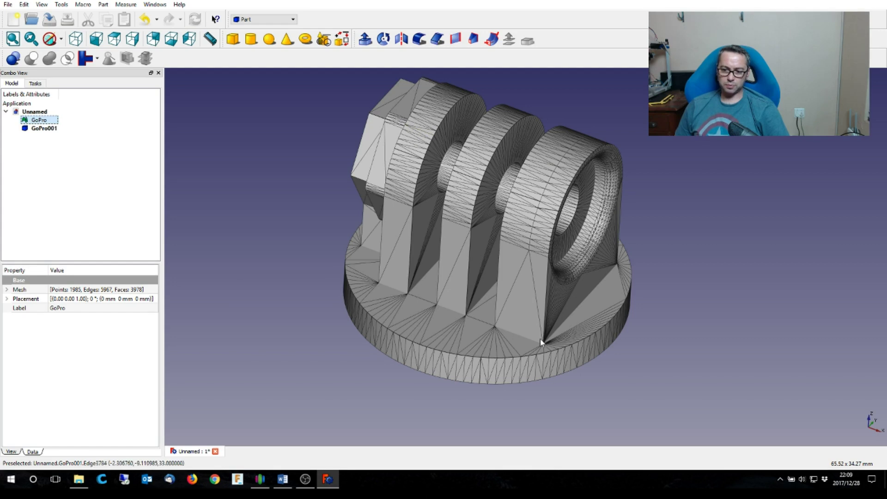
left_click(42, 129)
left_click(38, 120)
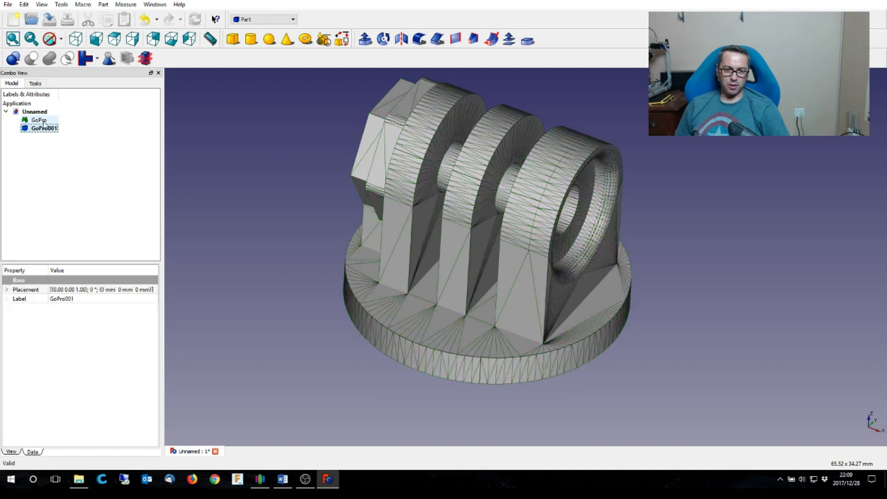
left_click(41, 129)
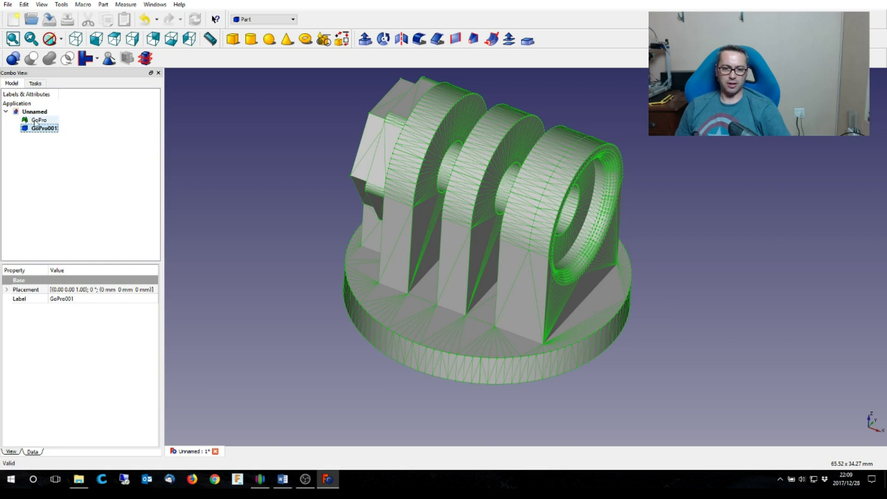
left_click(37, 121)
right_click(36, 123)
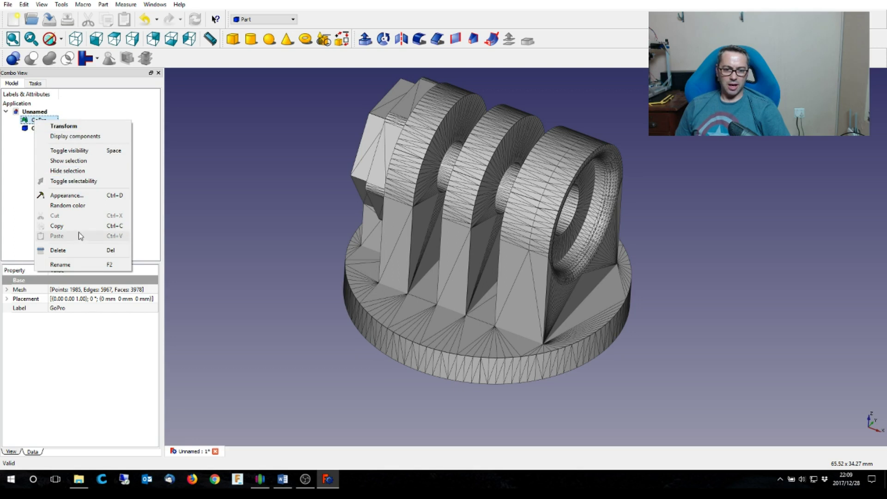
left_click(76, 151)
left_click(224, 199)
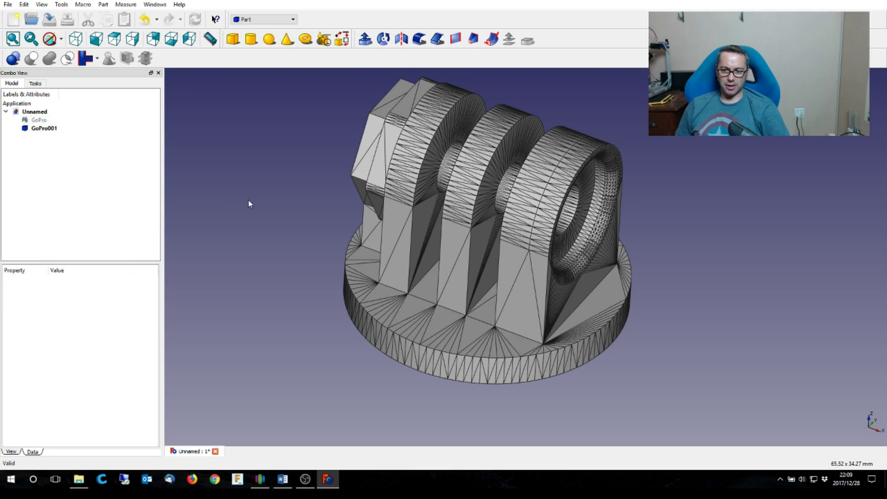
left_click(33, 122)
left_click(53, 139)
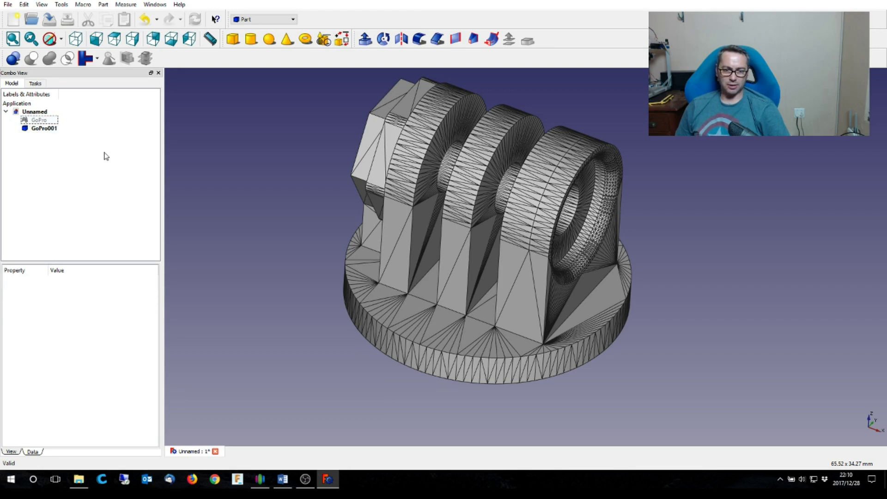
left_click(40, 129)
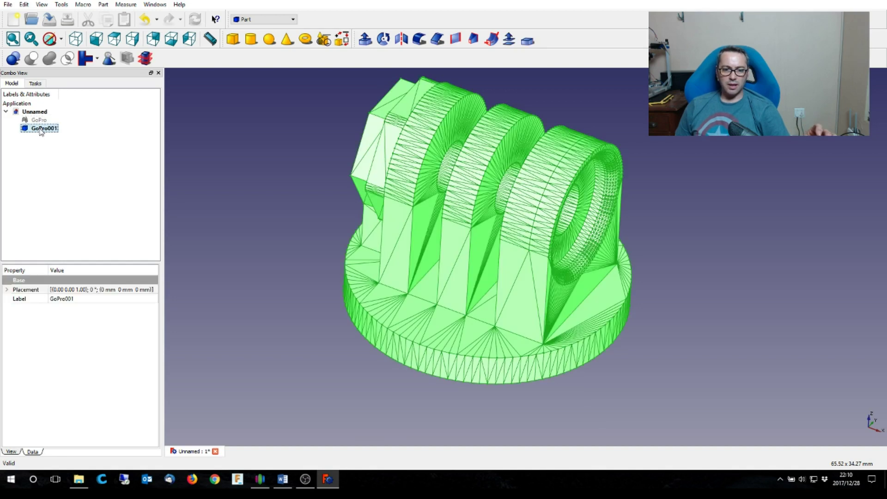
Step: Apply Part > Refine shape to GoPro001, creating GoPro002
left_click(103, 6)
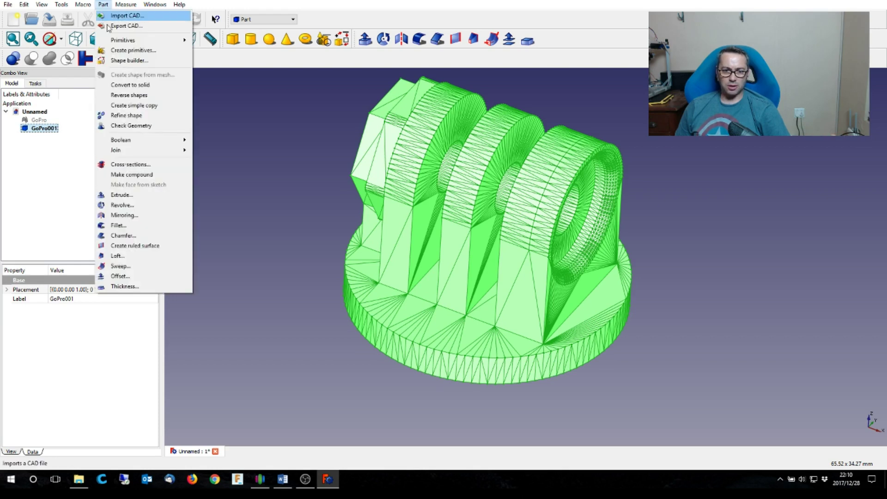
mouse_move(141, 153)
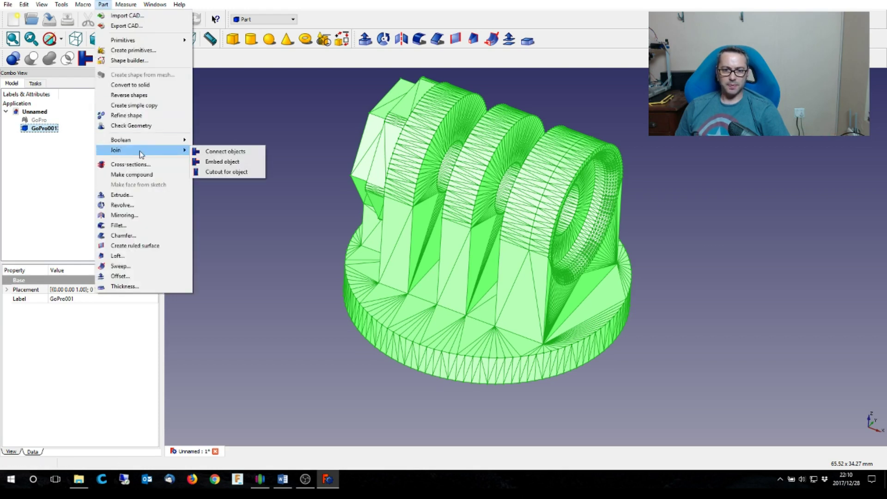
left_click(126, 117)
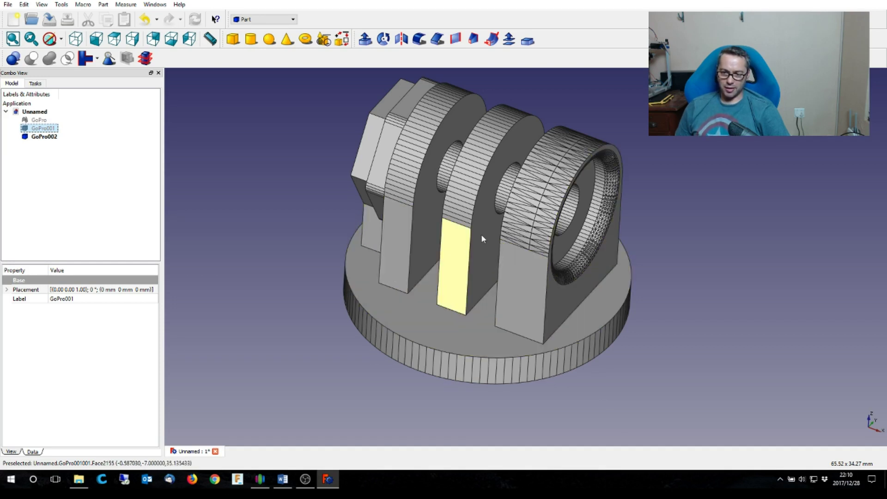
Step: Orbit and zoom around the refined GoPro002 mount, then fit it in isometric view
left_click(692, 345)
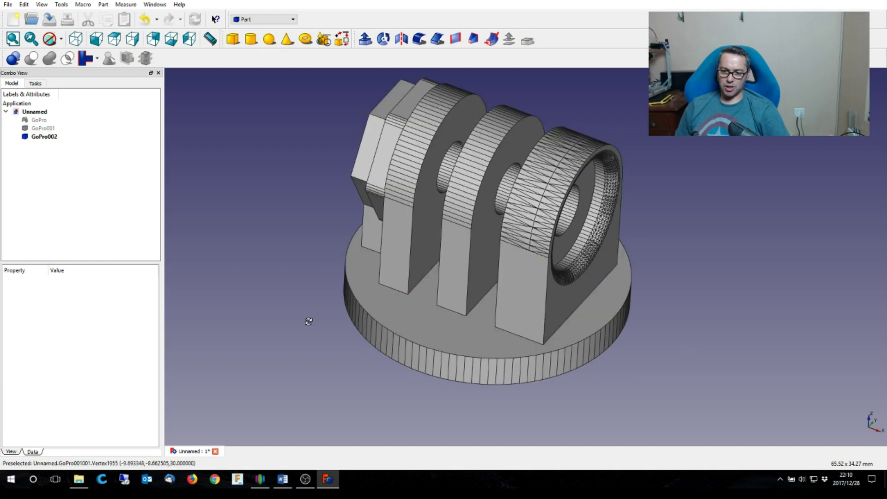
middle_click_drag(308, 321, 667, 330)
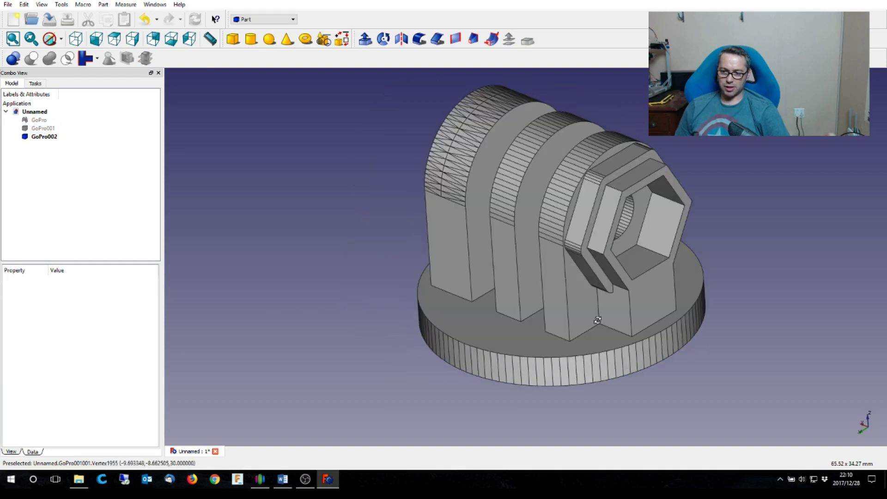
middle_click_drag(597, 320, 224, 308)
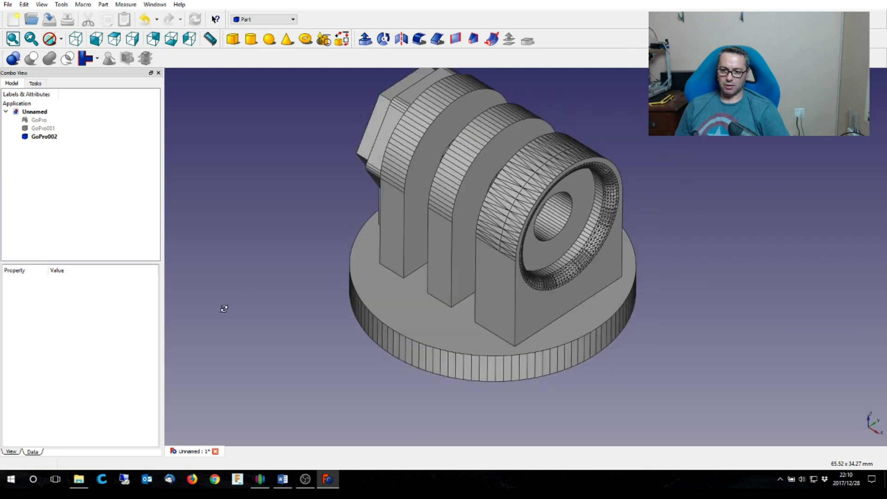
scroll(272, 259, "up", 2)
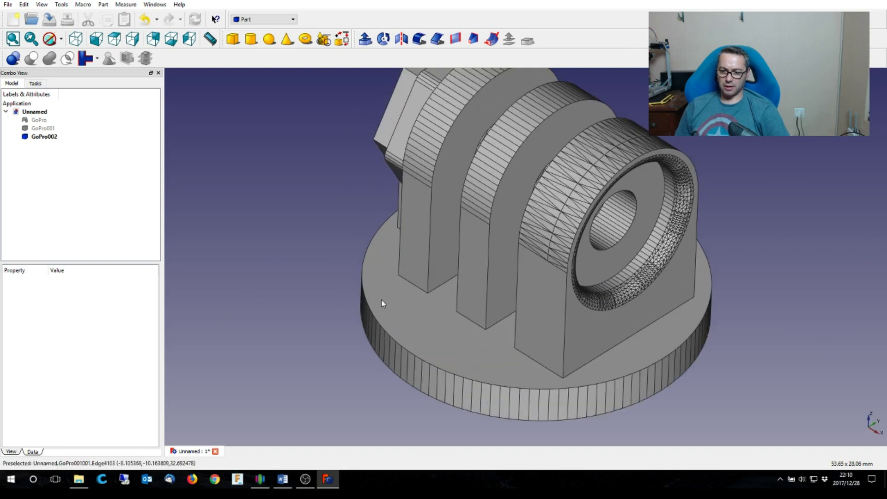
scroll(318, 274, "down", 3)
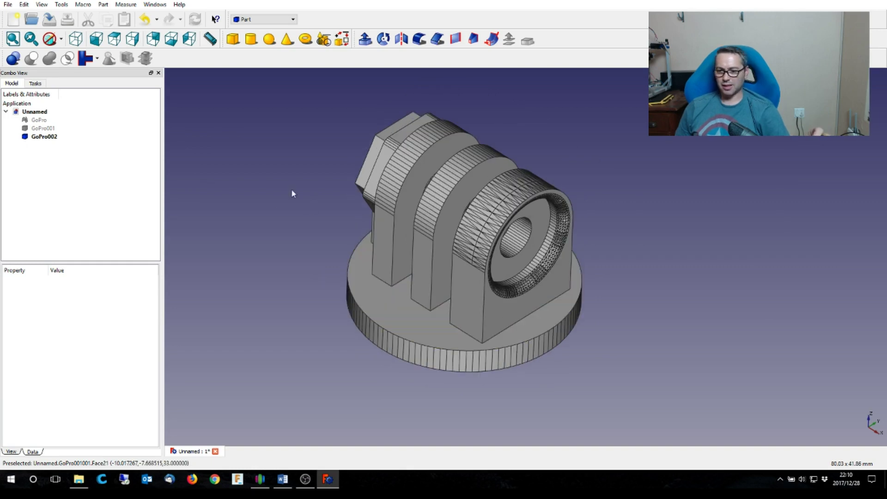
scroll(549, 281, "up", 5)
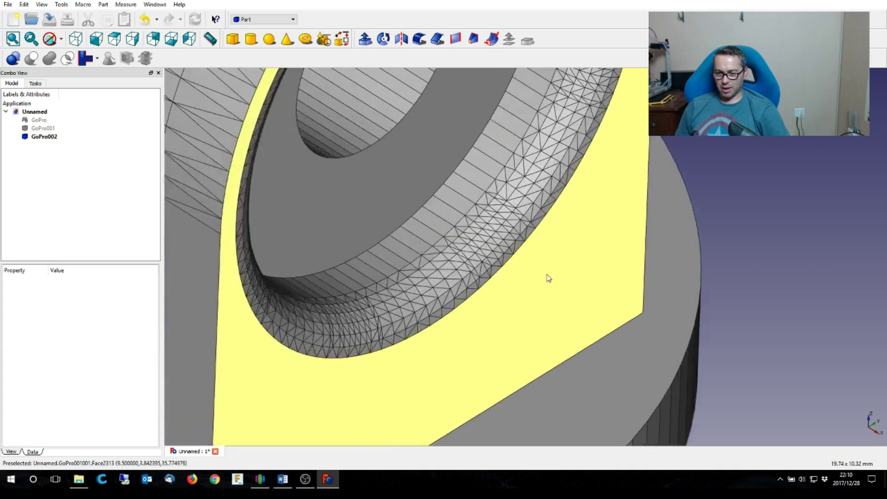
scroll(549, 278, "up", 1)
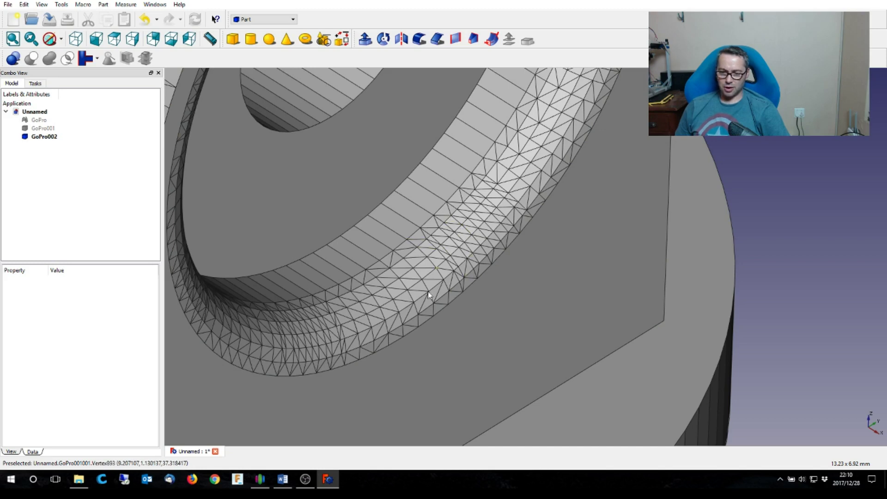
scroll(472, 281, "down", 6)
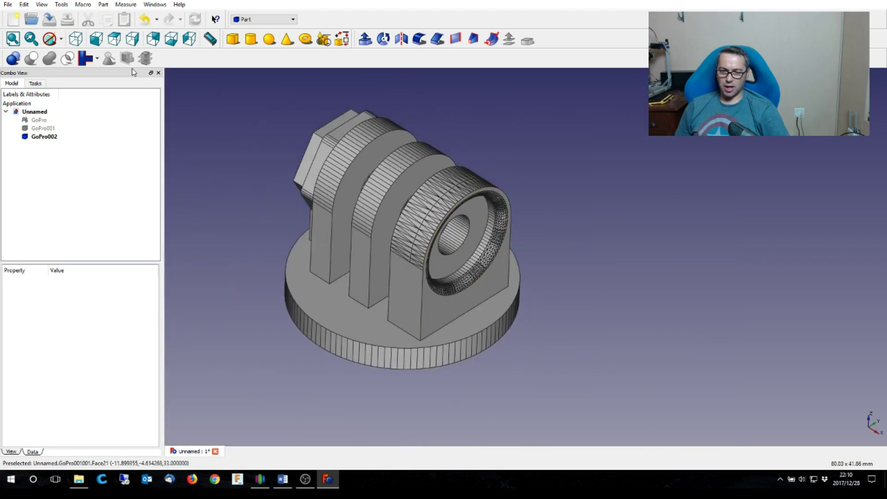
left_click(77, 39)
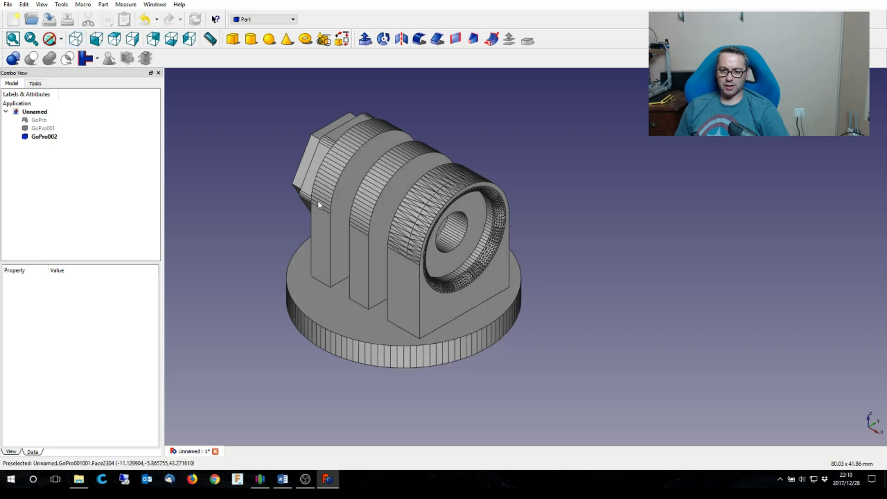
left_click(10, 40)
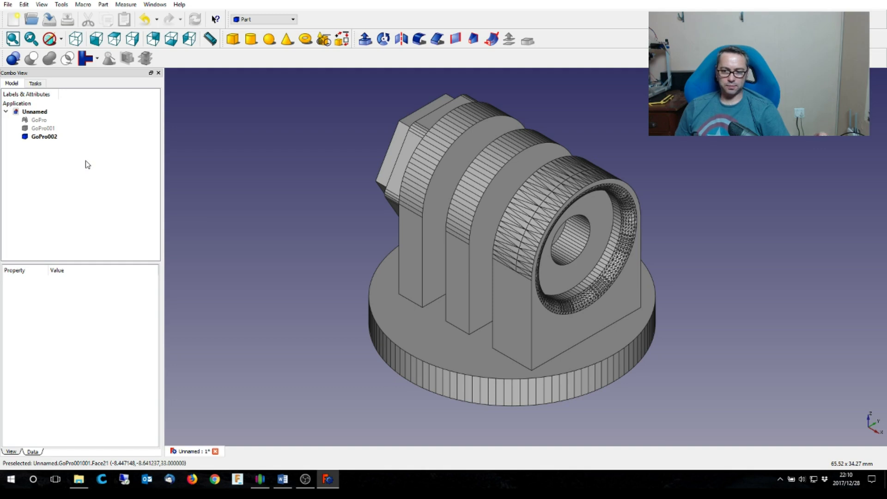
Step: Select GoPro002 in the tree and bring up the Part menu
left_click(46, 137)
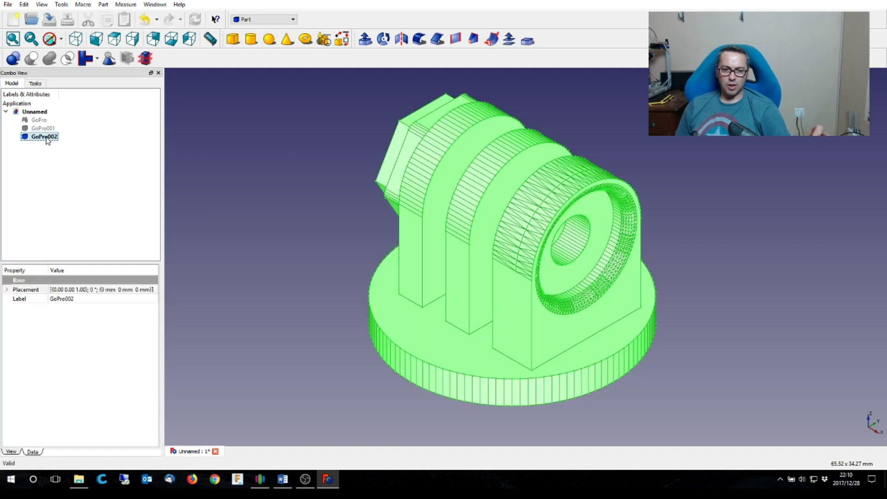
left_click(238, 269)
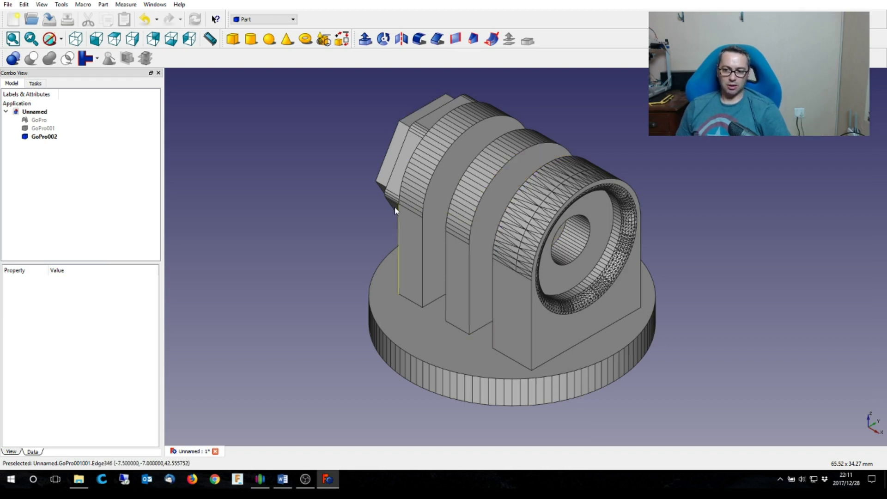
left_click(36, 137)
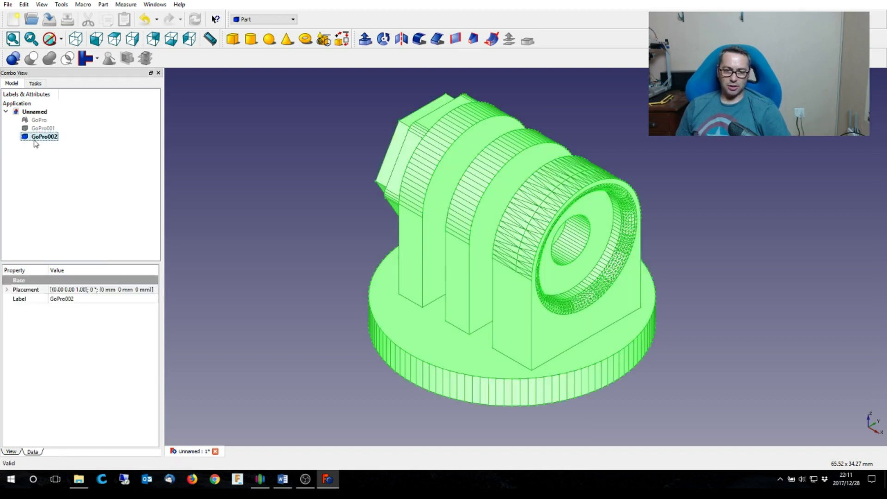
left_click(103, 5)
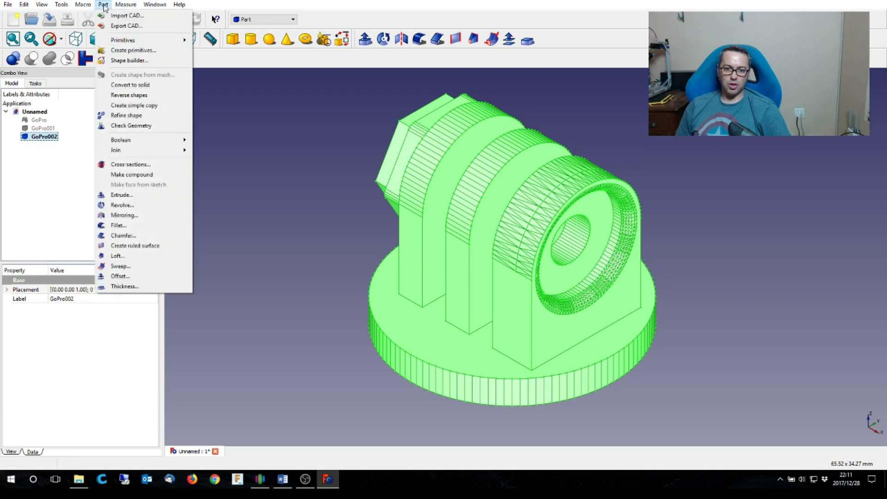
Step: Convert GoPro002 to a solid, GoPro002 (Solid), and compare the two in the tree
left_click(130, 85)
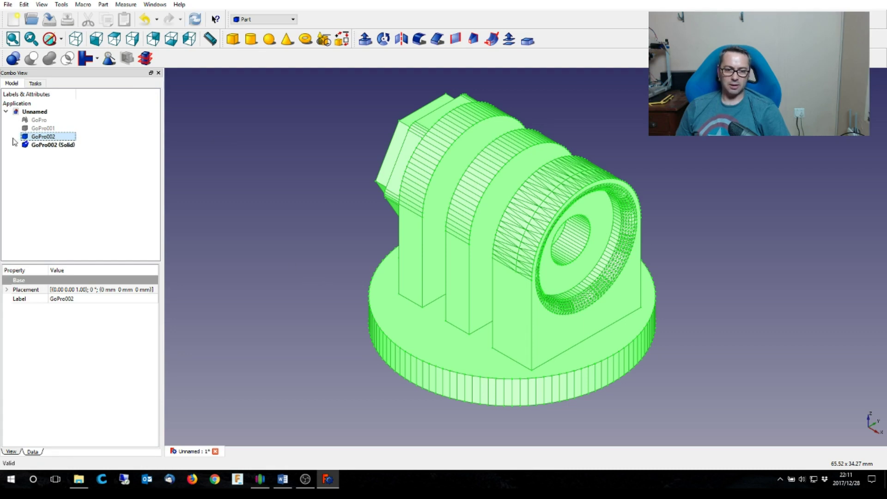
left_click(32, 145)
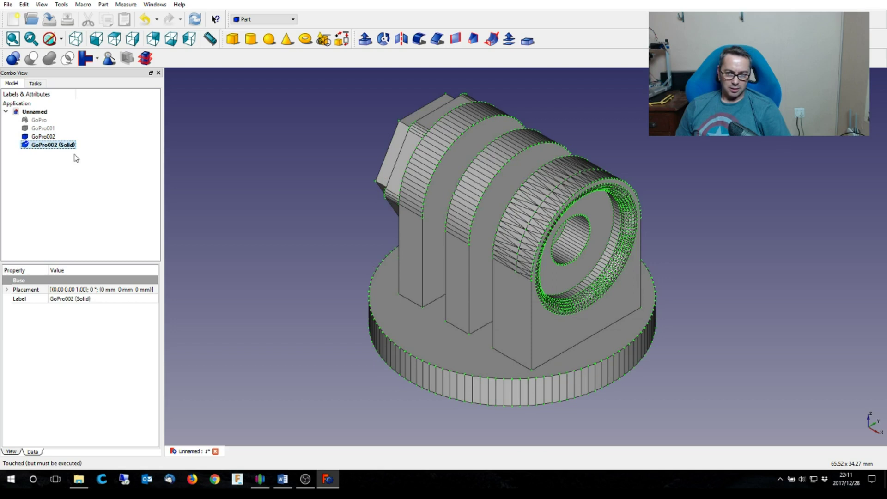
left_click(43, 144)
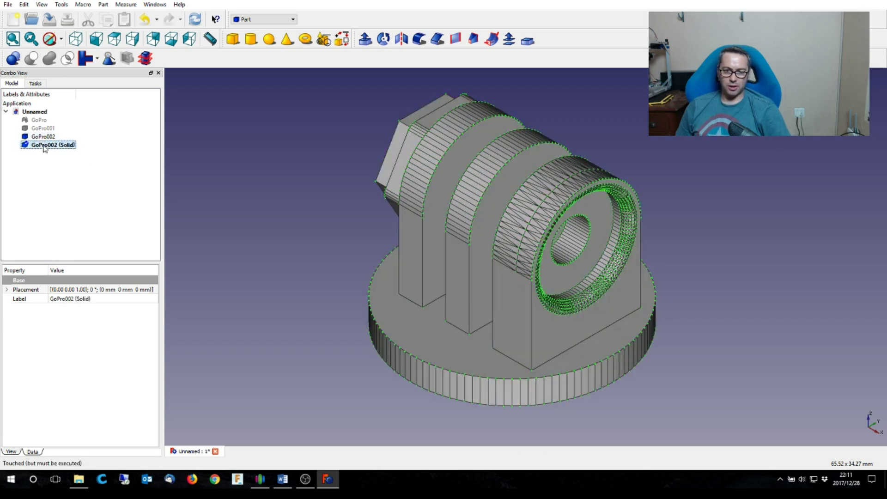
left_click(44, 137)
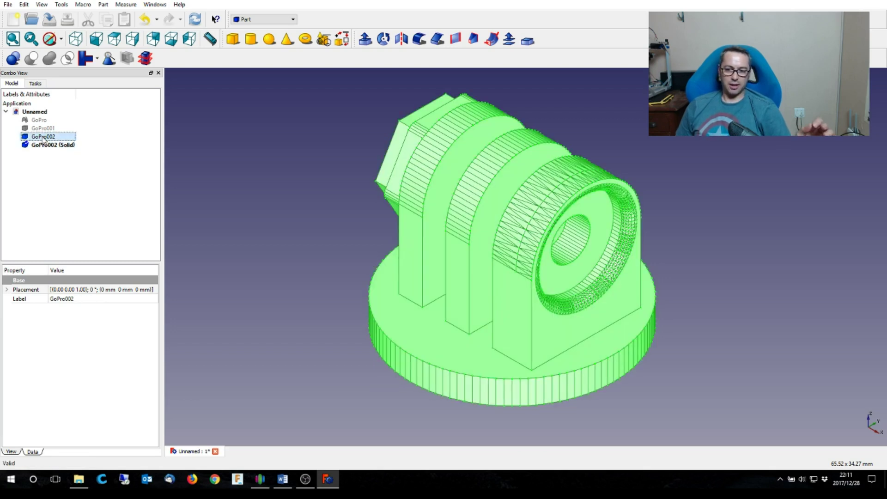
left_click(43, 145)
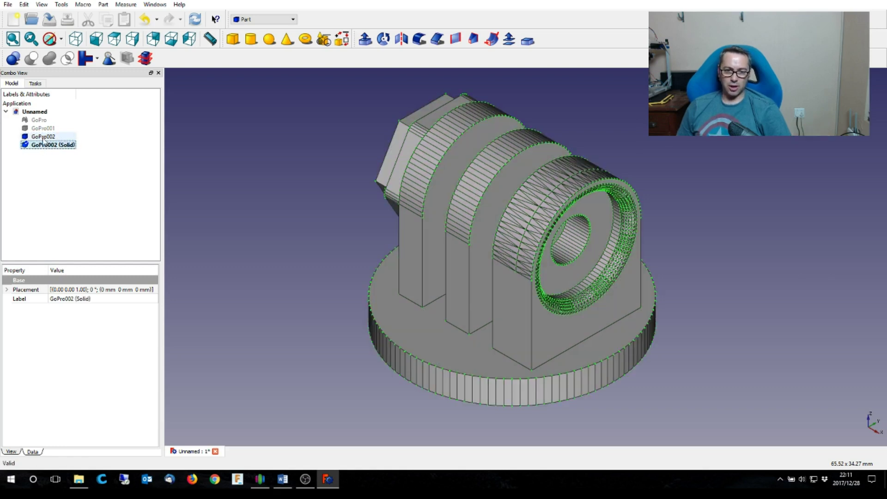
left_click(44, 138)
Step: Hide GoPro002 (Solid), show GoPro002 instead, and add a Part Cube
right_click(44, 138)
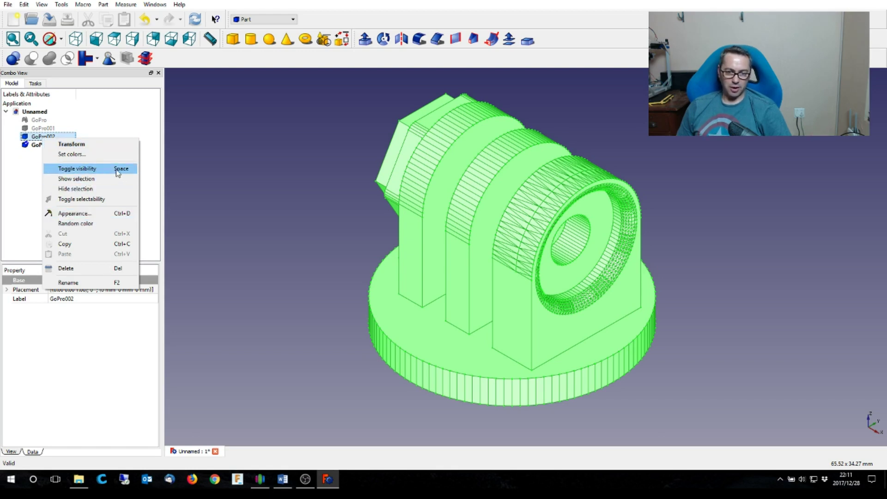
left_click(87, 169)
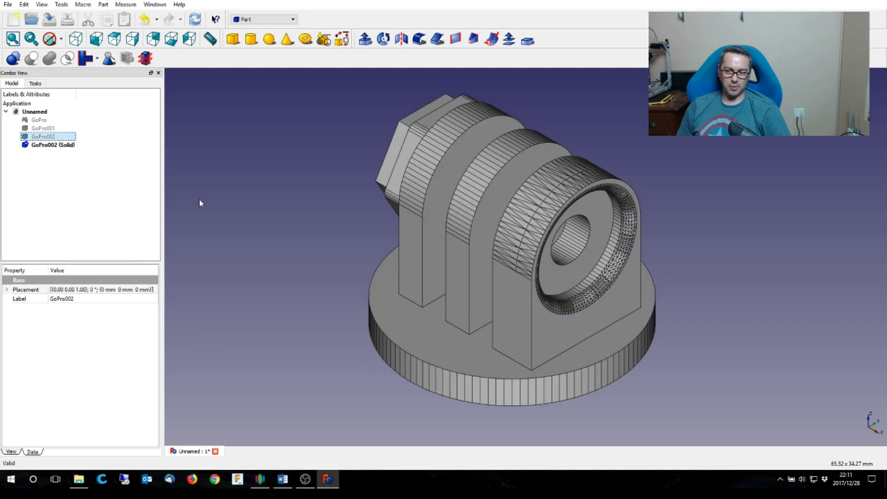
left_click(216, 205)
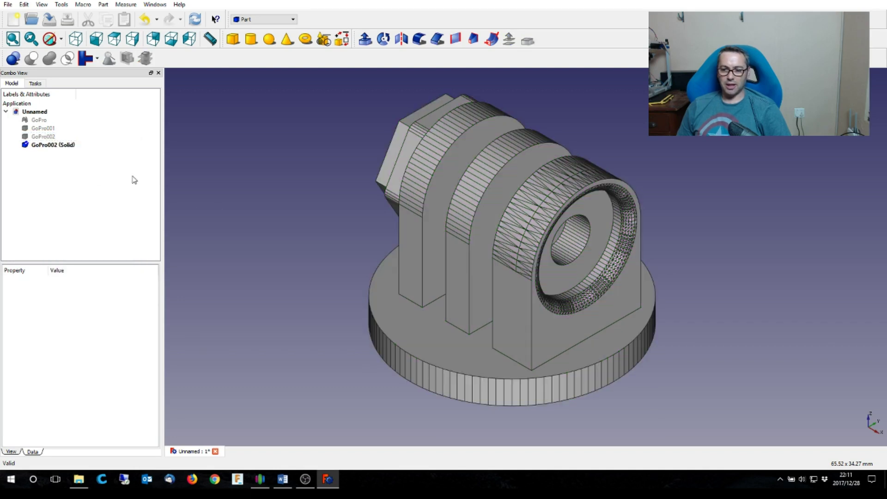
left_click(48, 146)
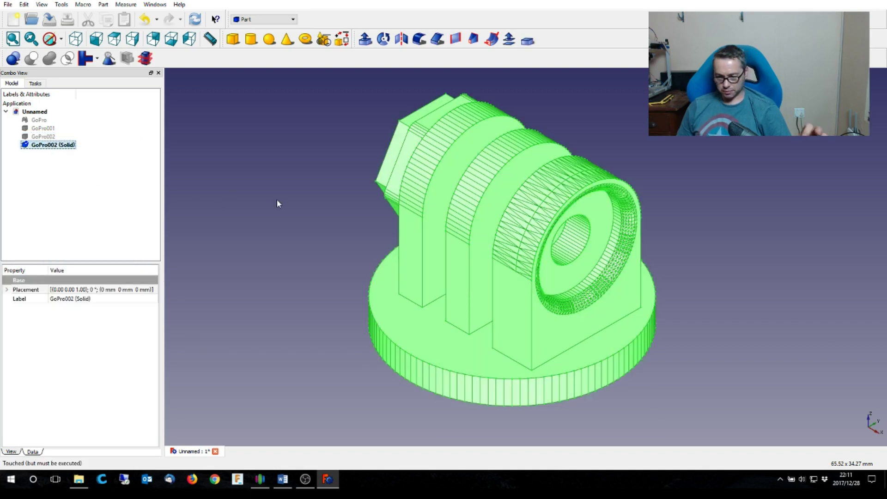
left_click(283, 210)
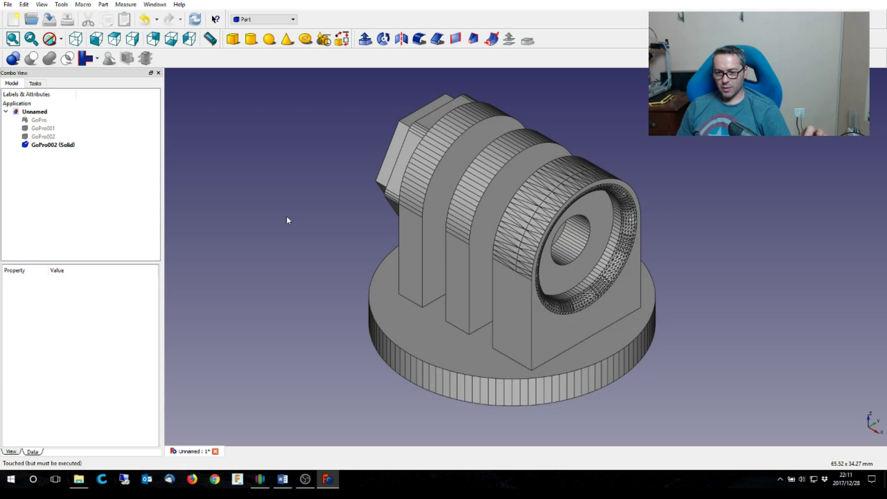
right_click(48, 146)
left_click(84, 178)
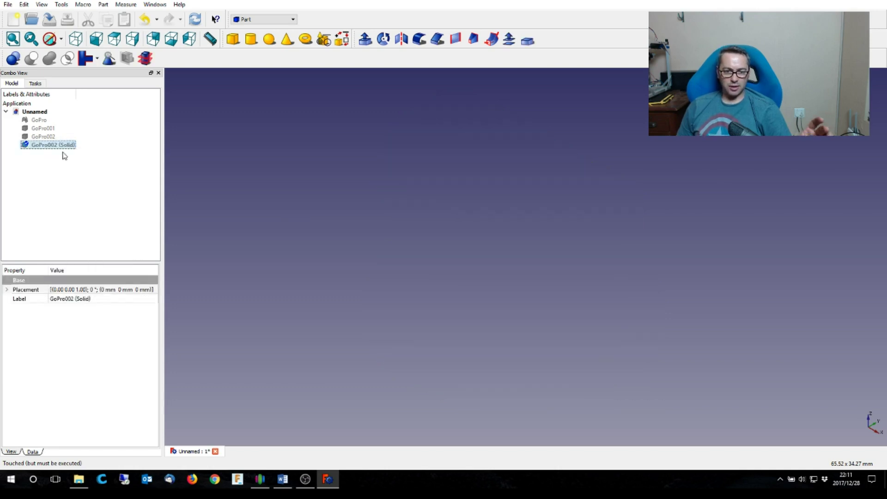
left_click(44, 136)
right_click(48, 138)
left_click(74, 169)
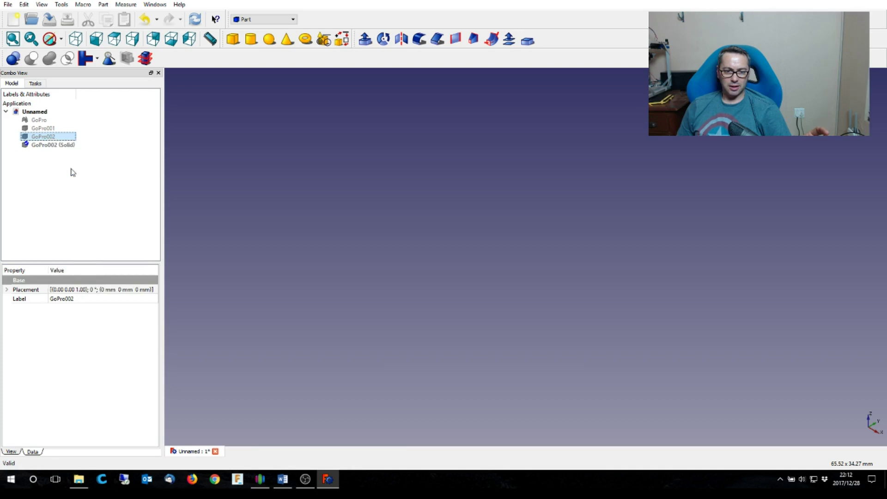
left_click(324, 317)
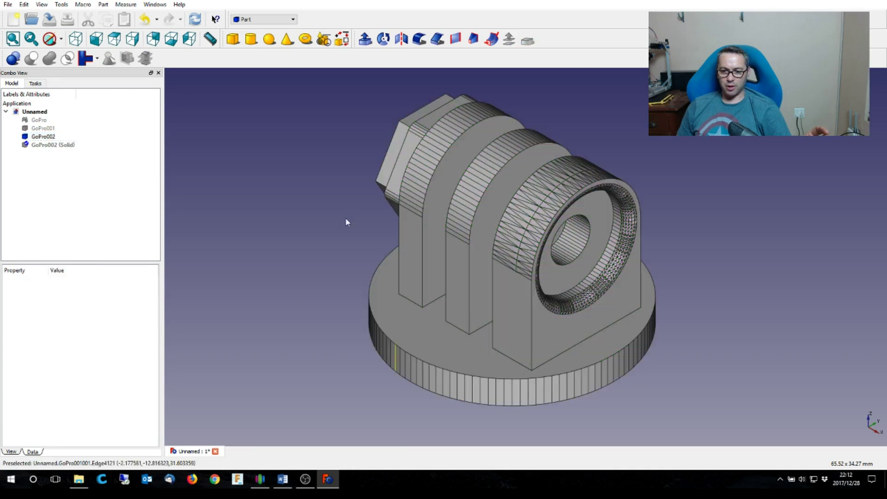
left_click(232, 39)
Step: Set the Cube's placement z position to 26 mm, checking it in front and isometric views
scroll(261, 164, "down", 3)
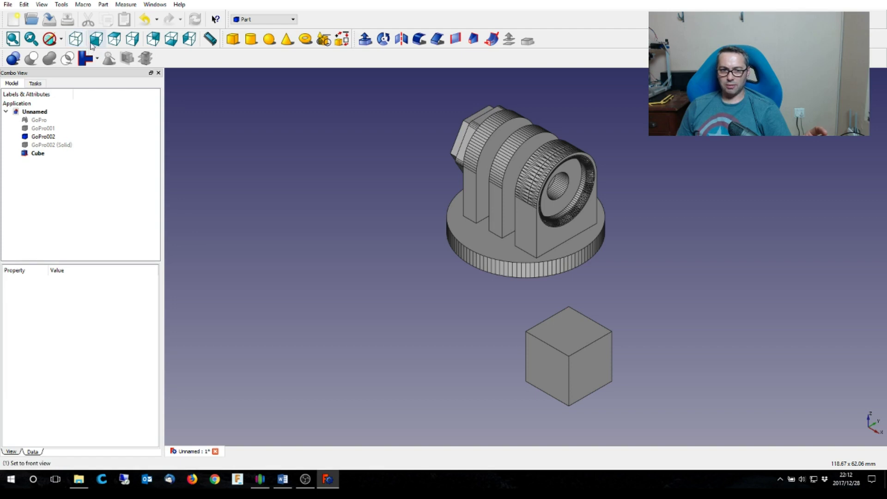
left_click(96, 40)
left_click(40, 155)
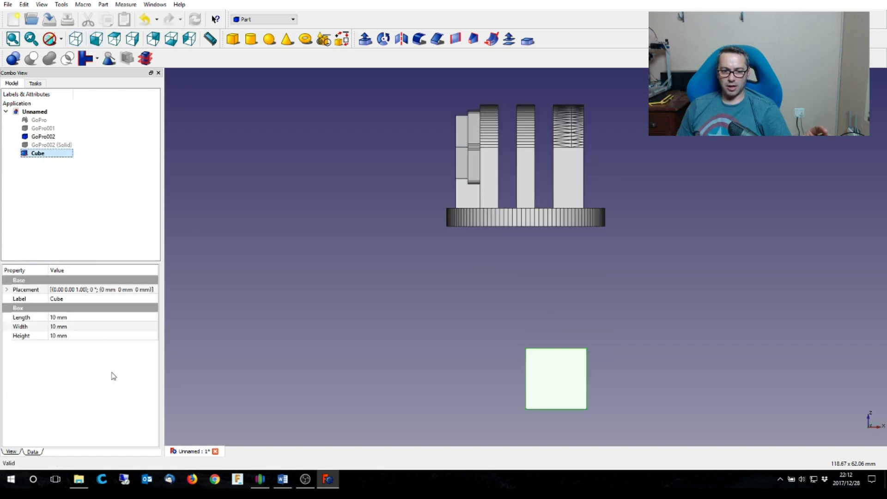
left_click(7, 289)
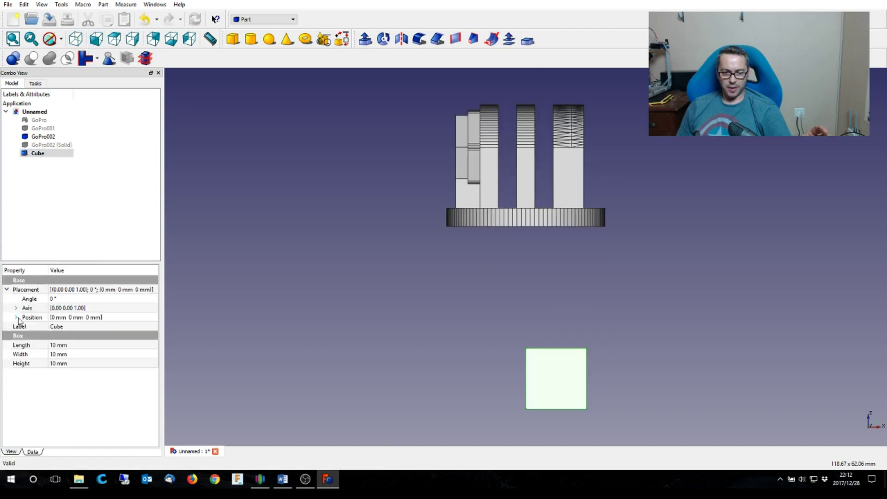
left_click(16, 318)
left_click(103, 346)
scroll(101, 347, "up", 20)
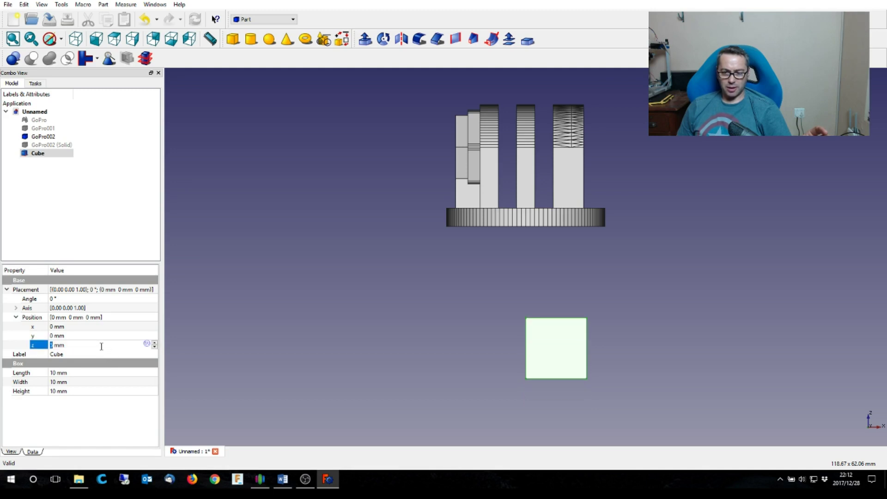
scroll(101, 346, "up", 6)
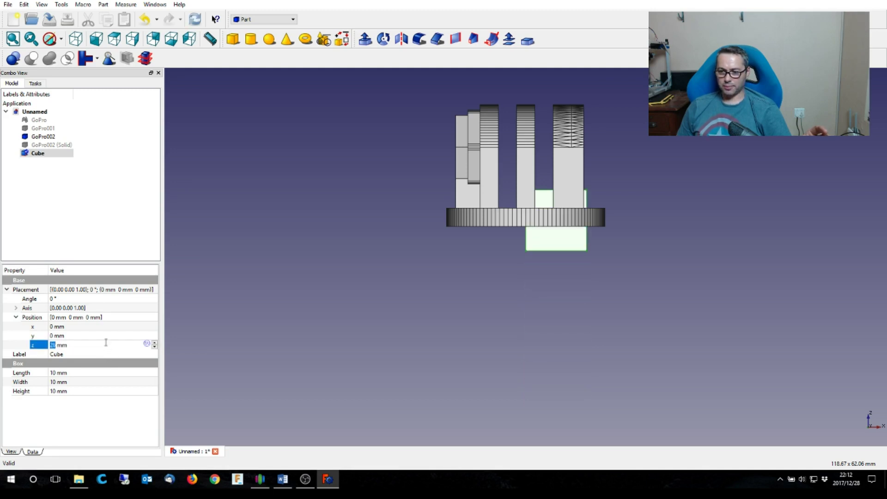
left_click(75, 39)
left_click(96, 40)
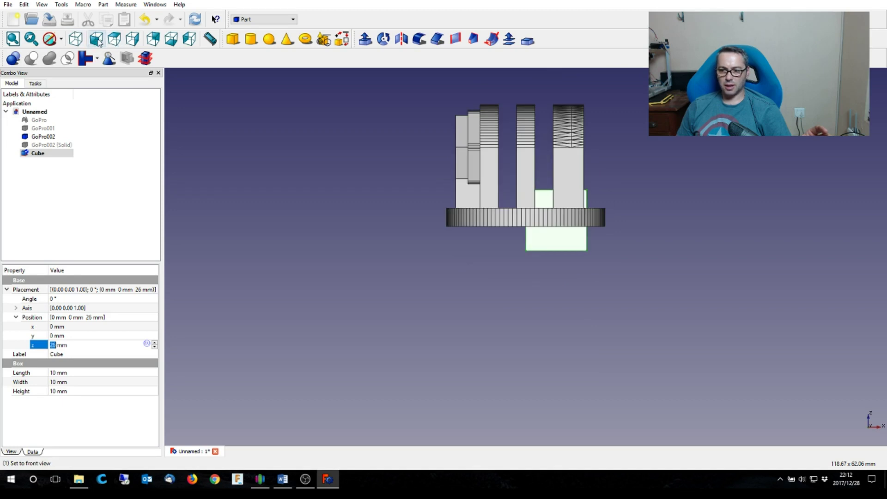
left_click(75, 40)
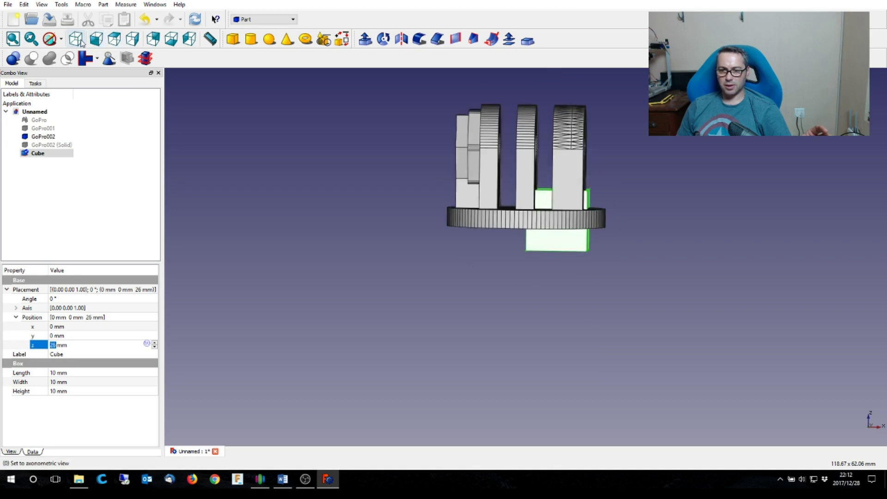
Step: Set the Cube's y position to −16 mm, then select GoPro002 together with the Cube
left_click(77, 336)
scroll(77, 336, "down", 15)
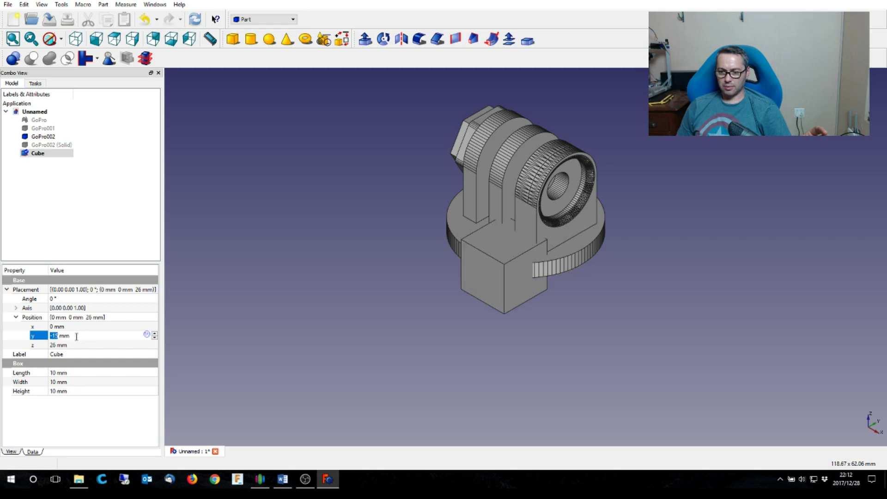
scroll(77, 336, "down", 1)
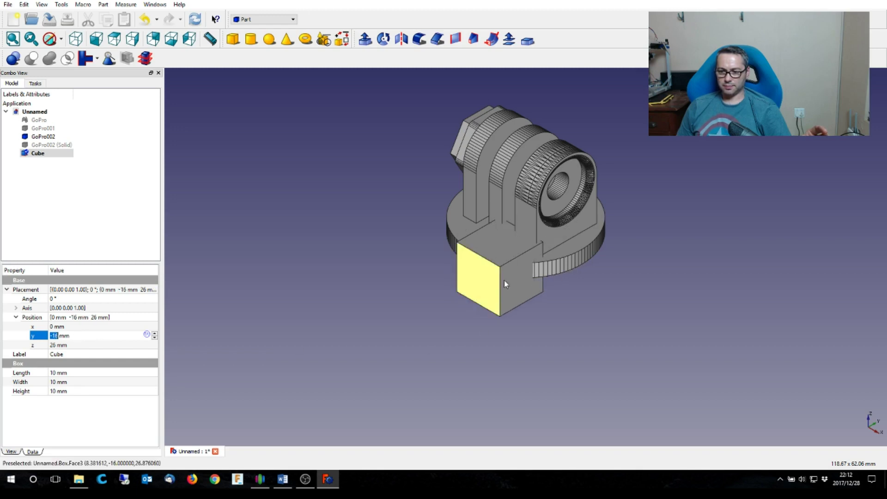
scroll(503, 280, "up", 1)
scroll(447, 373, "down", 1)
scroll(549, 119, "up", 2)
scroll(549, 121, "up", 1)
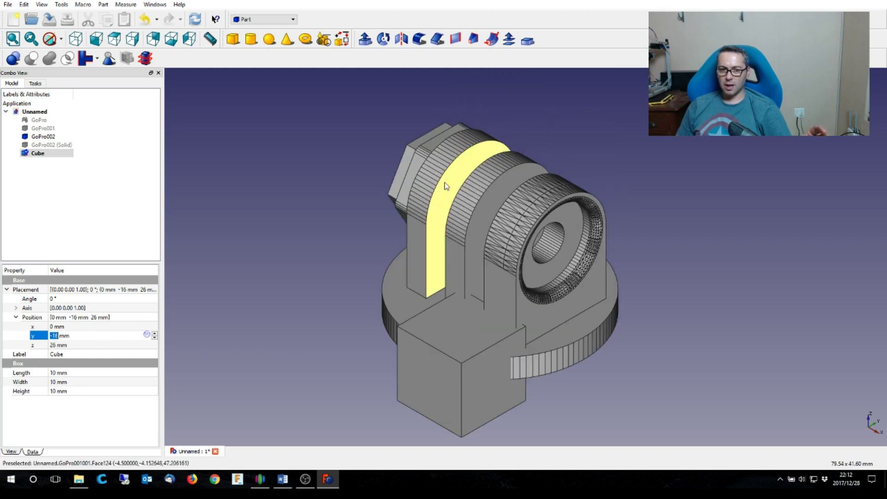
left_click(39, 136)
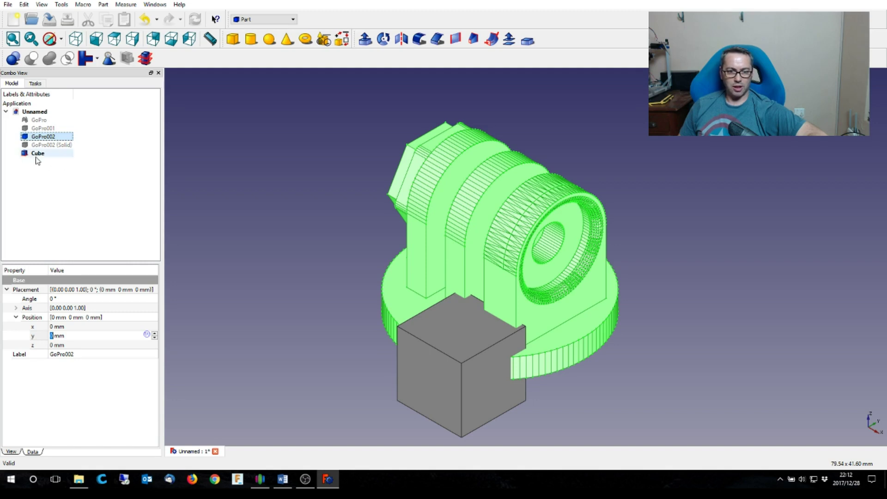
left_click(37, 154, "ctrl")
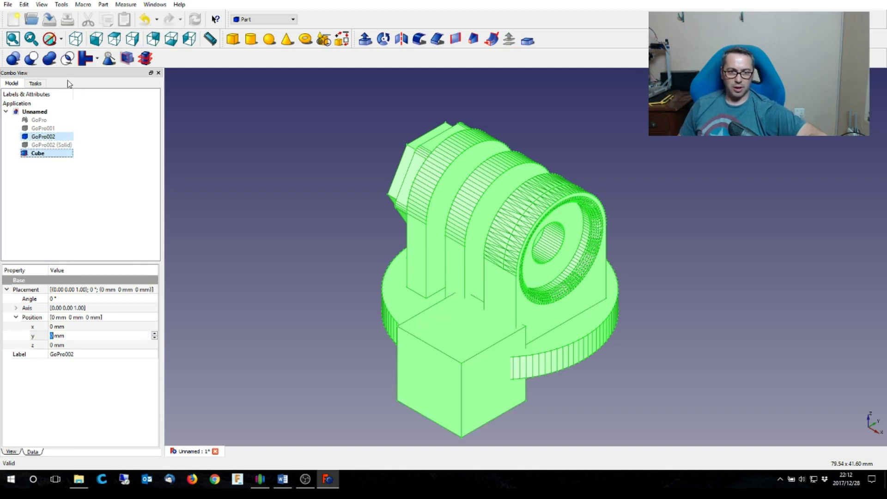
Step: Cut the Cube from GoPro002 and orbit to inspect the notch, including from underneath
left_click(32, 59)
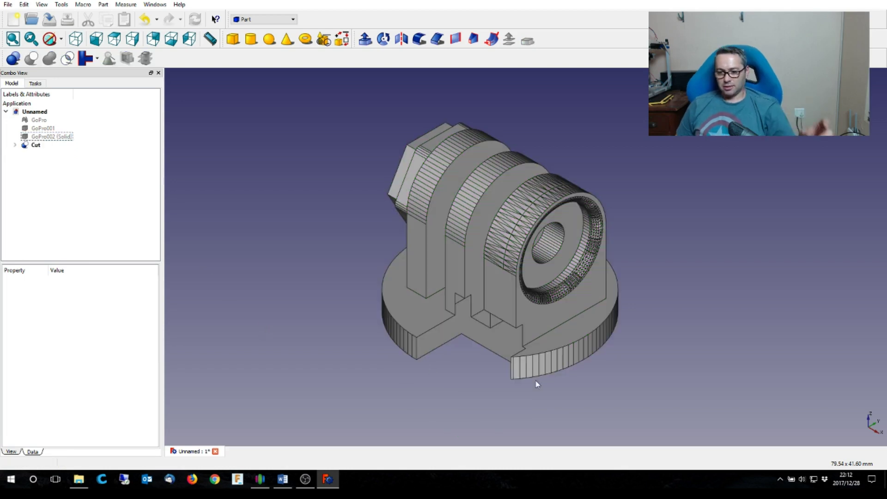
middle_click_drag(469, 382, 437, 331)
scroll(442, 245, "up", 4)
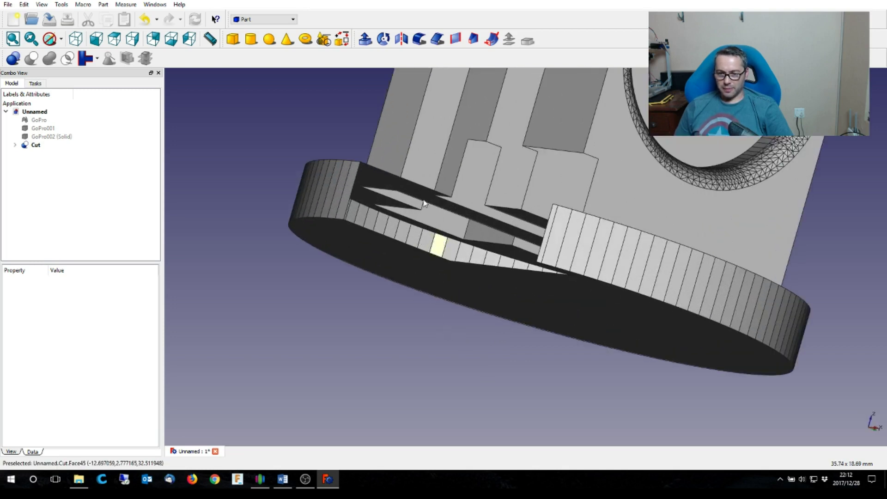
scroll(424, 203, "up", 2)
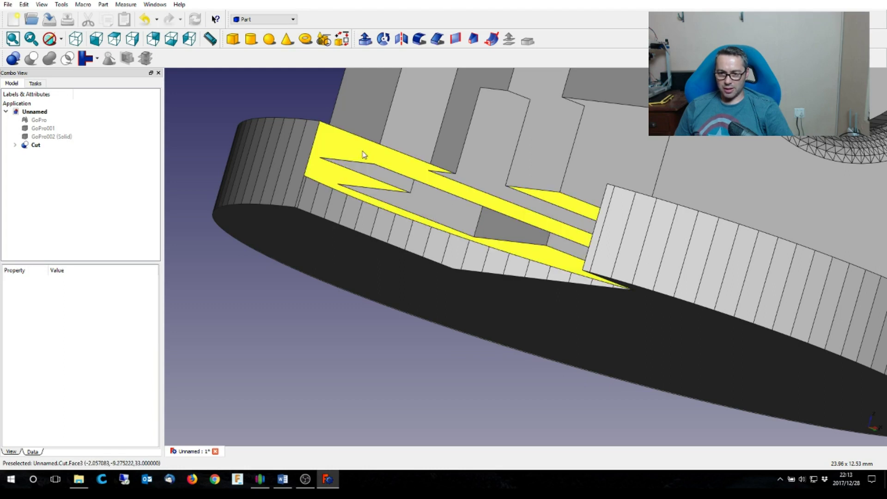
scroll(415, 262, "down", 3)
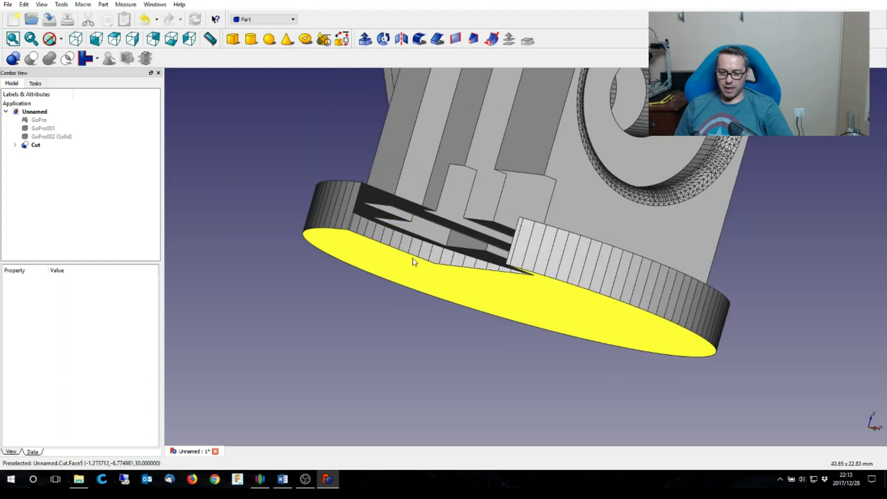
middle_click_drag(402, 317, 491, 299)
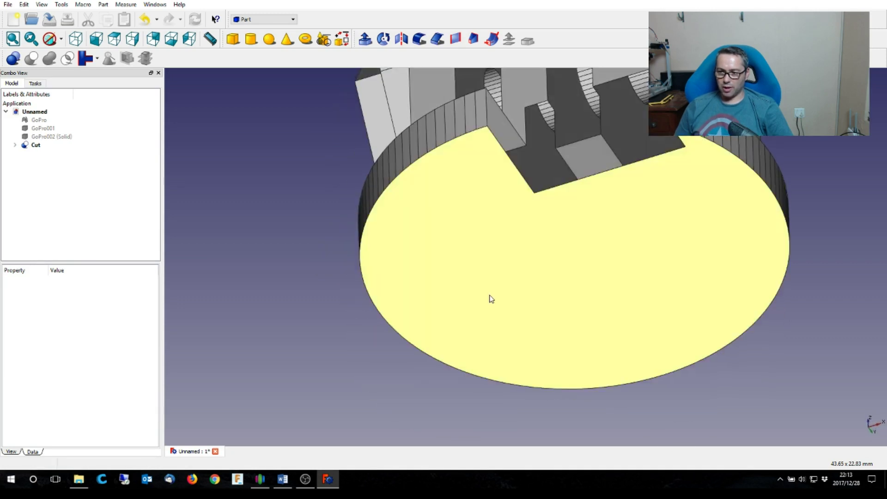
middle_click_drag(744, 307, 641, 348)
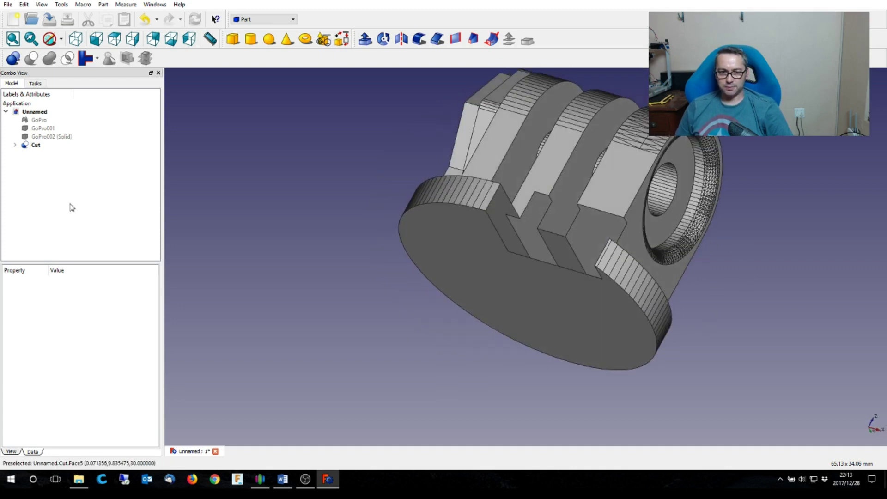
Step: Delete the first Cut result, hide GoPro002 and show GoPro002 (Solid) in isometric view
left_click(36, 145)
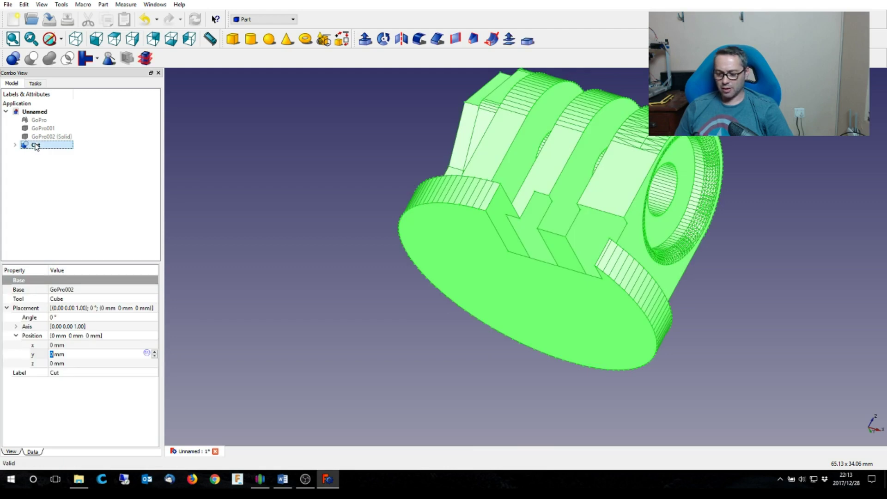
key("Delete")
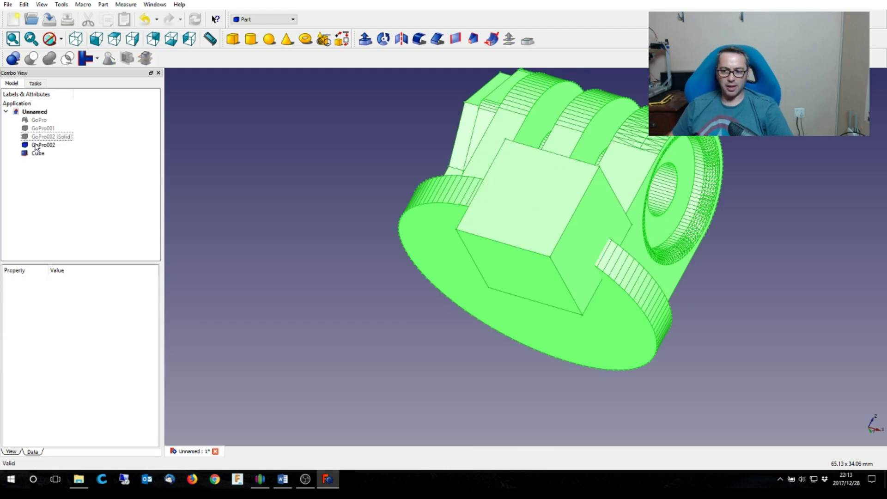
left_click(347, 294)
left_click(42, 145)
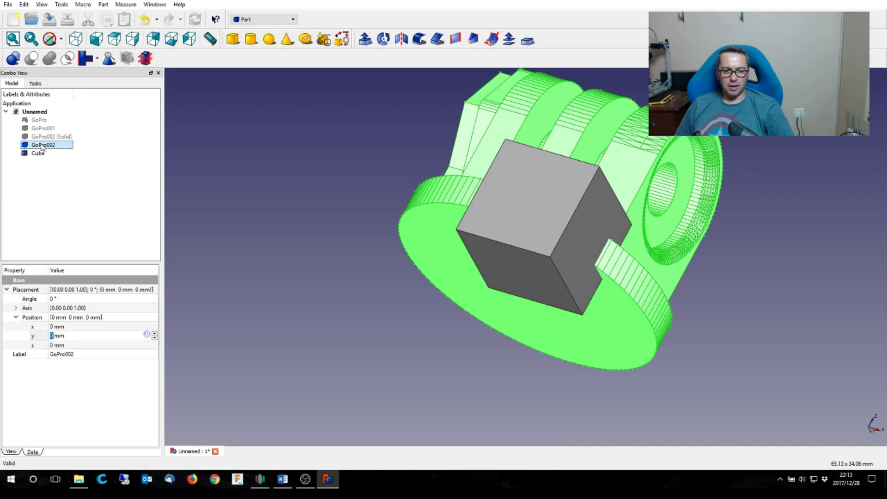
key("space")
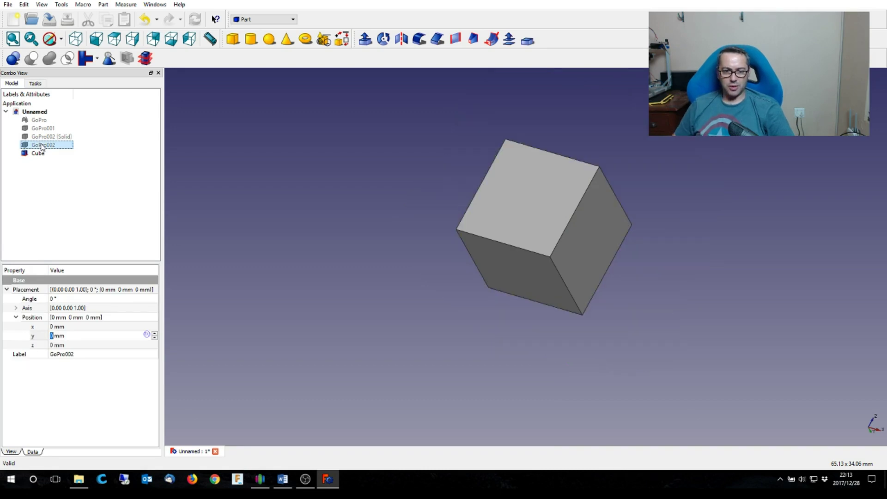
left_click(44, 136)
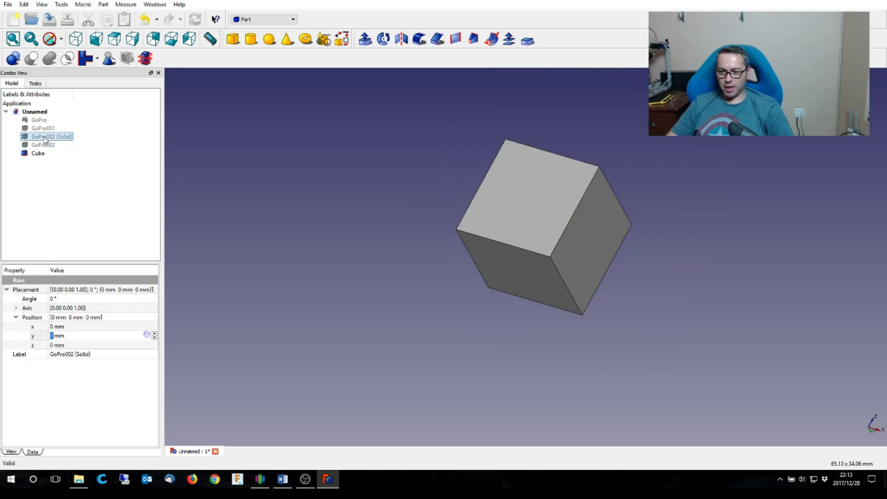
key("space")
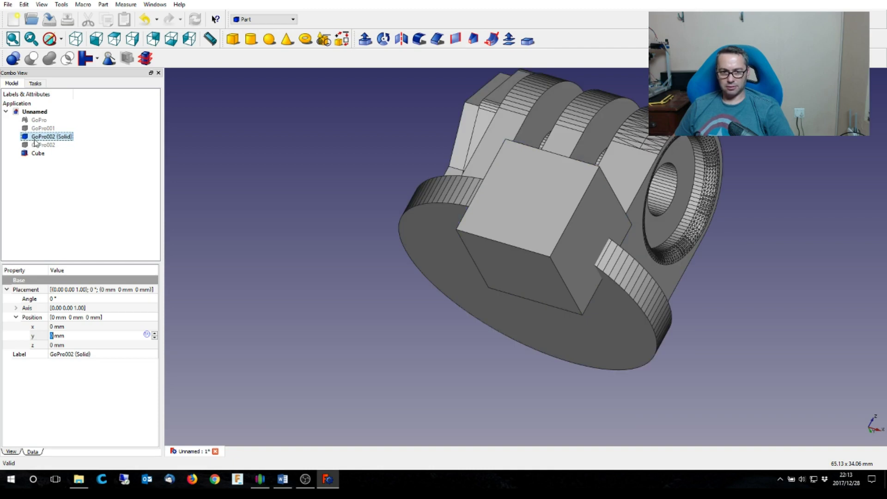
left_click(284, 264)
left_click(77, 40)
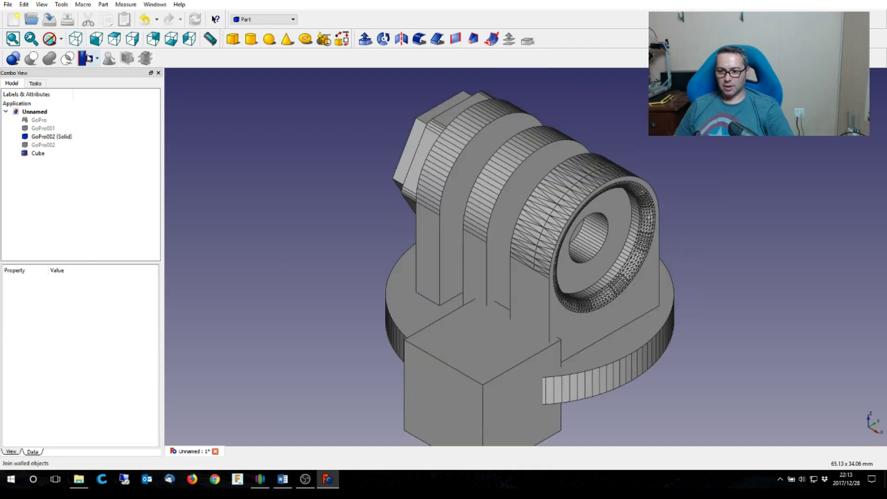
Step: Cut the Cube from GoPro002 (Solid) and orbit to inspect the notch's flat faces
left_click(42, 137)
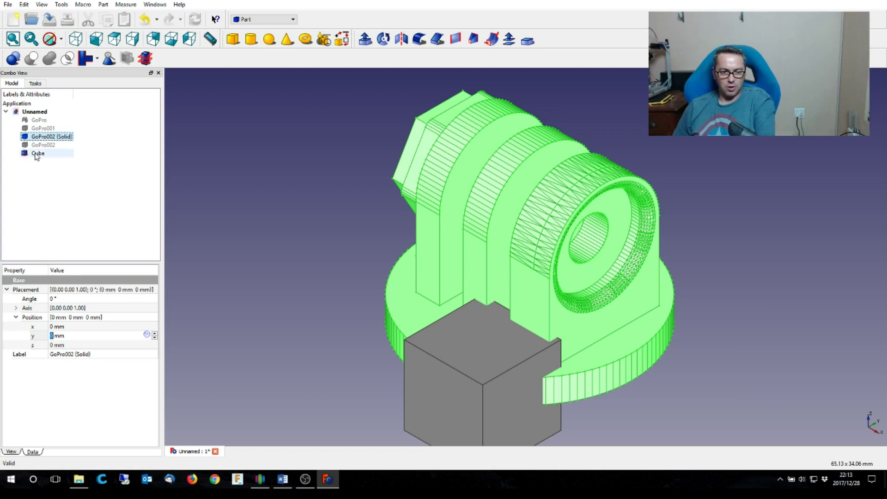
left_click(38, 154, "ctrl")
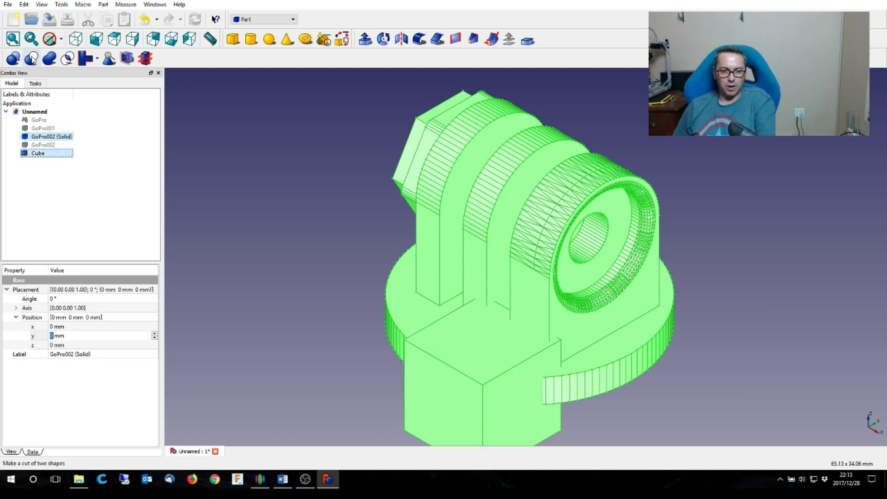
left_click(31, 59)
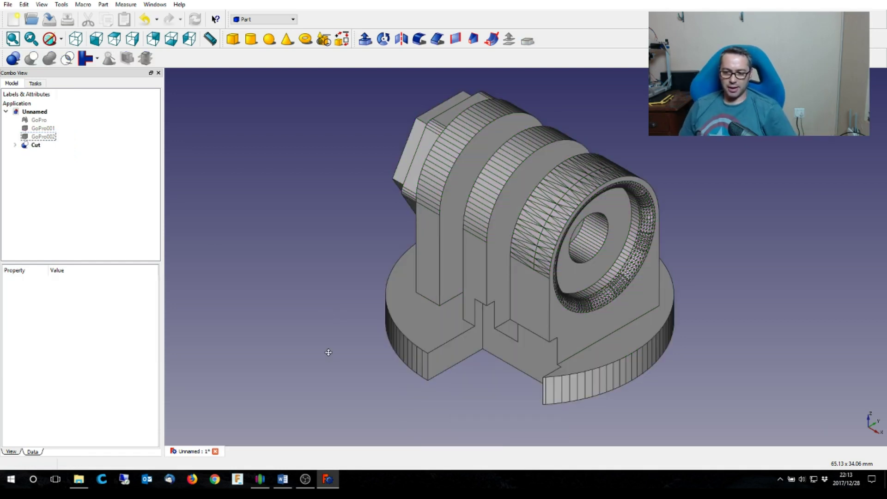
mouse_move(344, 303)
middle_mouse_down()
mouse_move(361, 277)
mouse_move(347, 289)
middle_mouse_up()
scroll(503, 222, "down", 1)
scroll(508, 222, "up", 6)
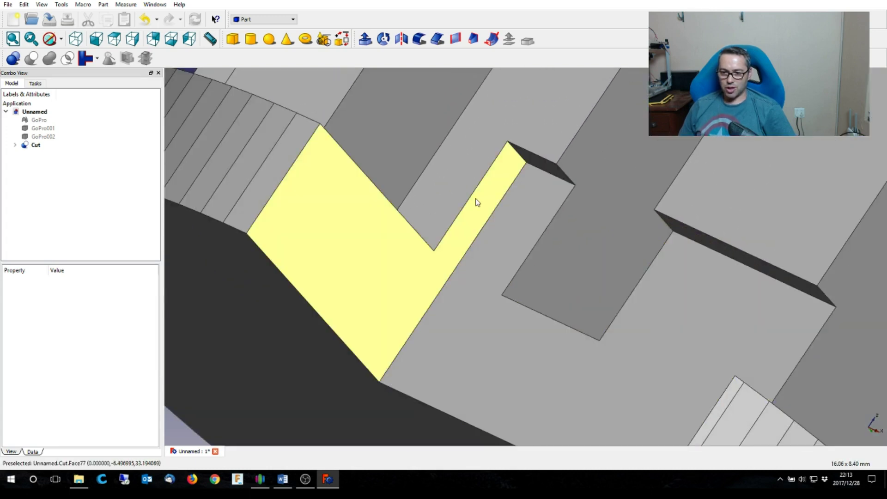
scroll(511, 167, "down", 6)
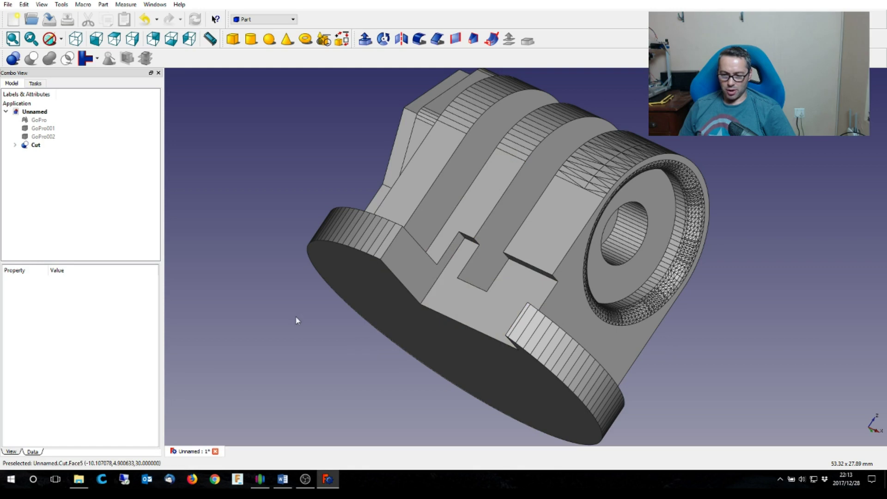
middle_click_drag(295, 311, 255, 395)
scroll(255, 395, "down", 2)
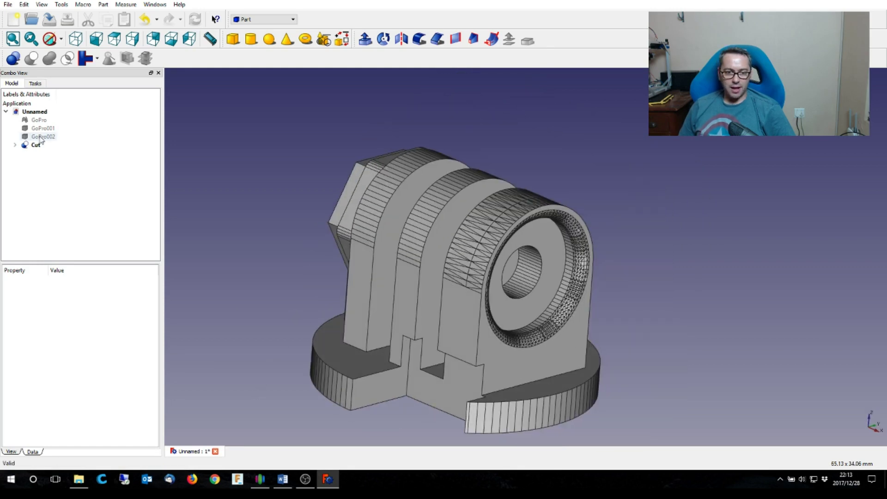
Step: Delete the Cut object and convert the GoPro002 (Solid) mount back into a solid
left_click(30, 146)
key("Delete")
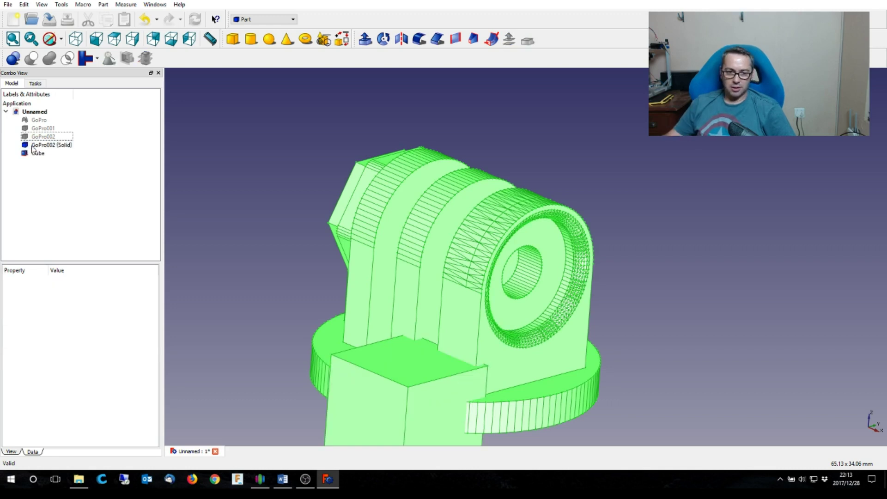
left_click(52, 146)
left_click(103, 4)
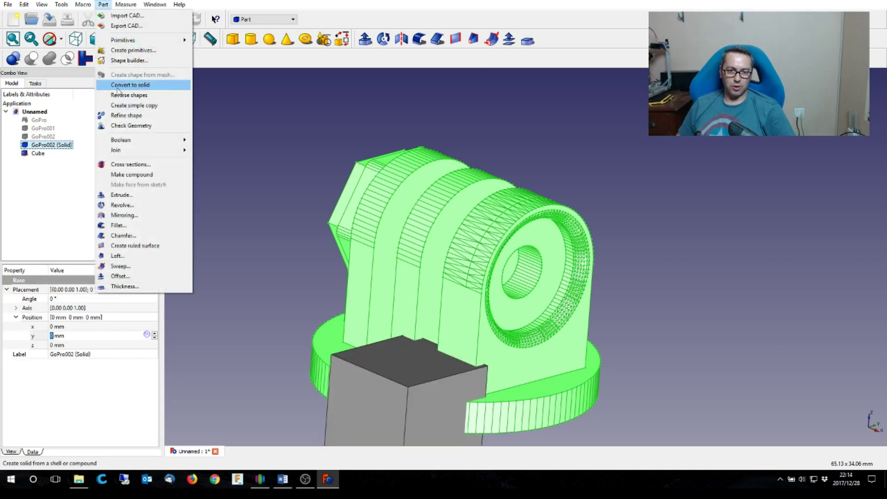
left_click(131, 85)
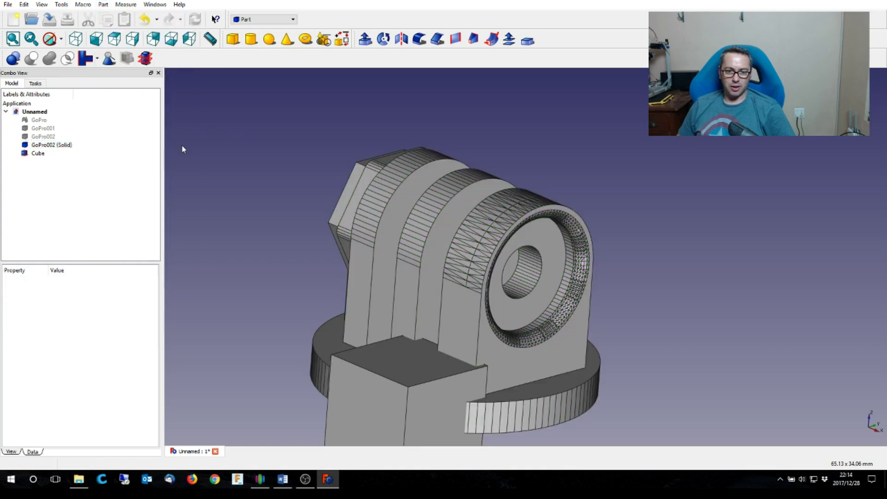
Step: Reset to a fitted isometric view and delete the Cube
left_click(51, 145)
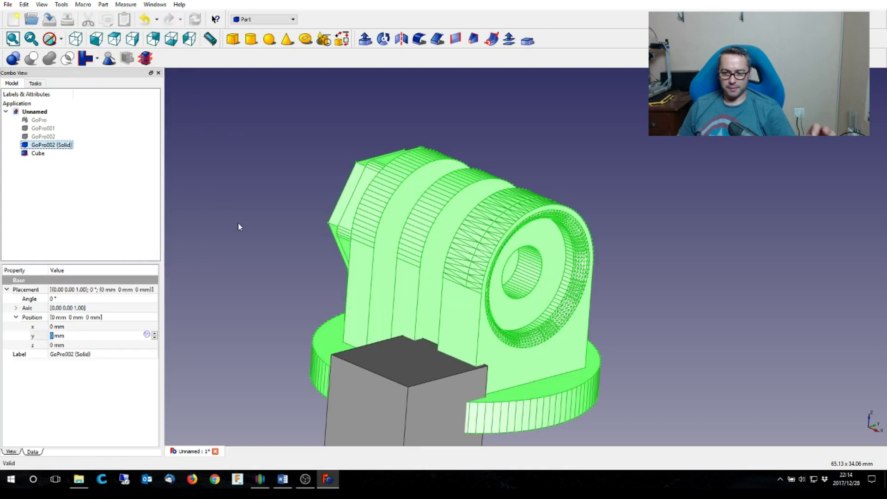
key("0")
left_click(77, 40)
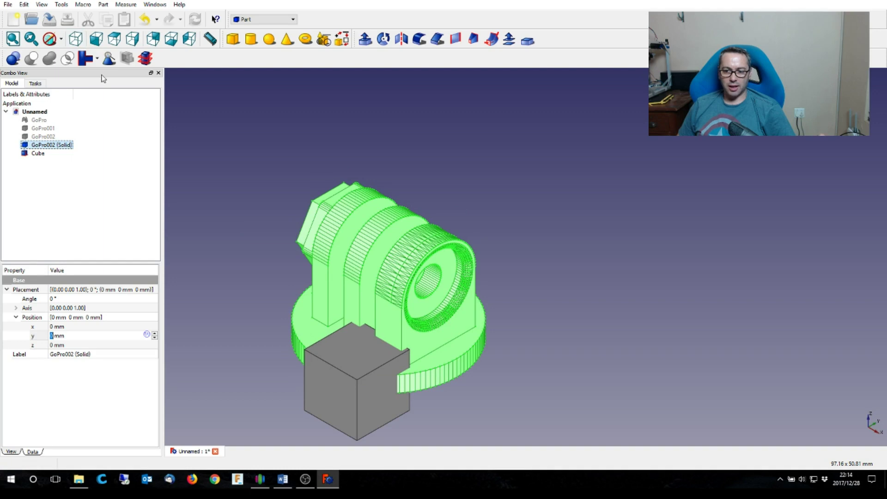
left_click(13, 39)
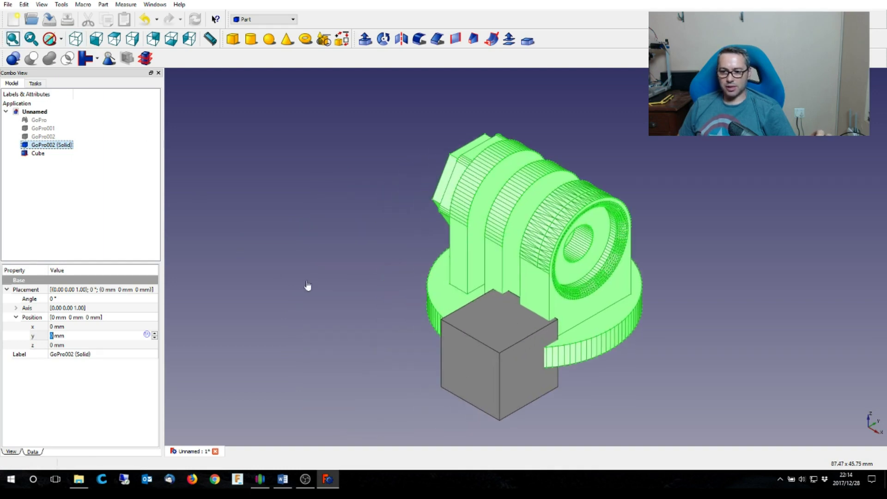
left_click(307, 287)
left_click(39, 154)
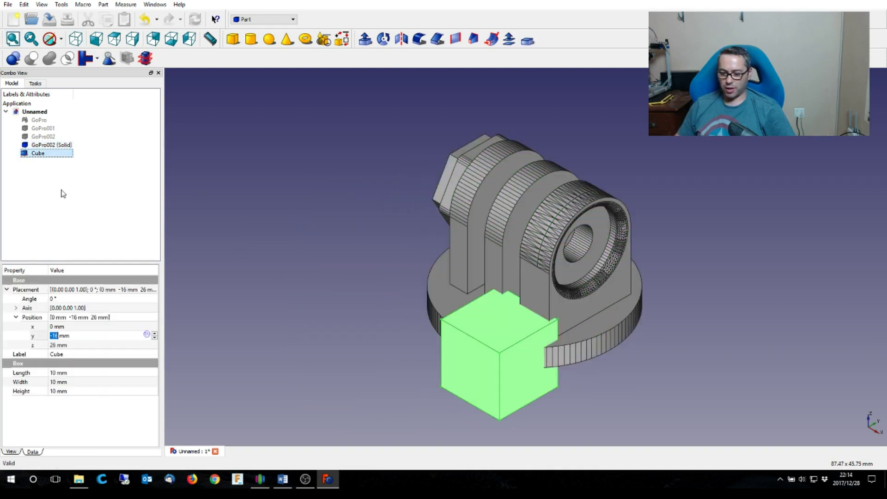
key("Delete")
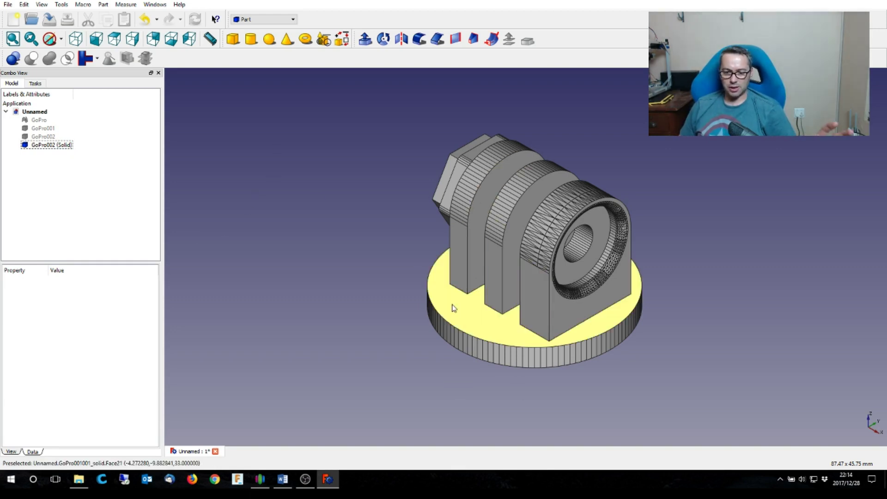
Step: Add a new cylinder and set its radius to 13 mm
left_click(251, 40)
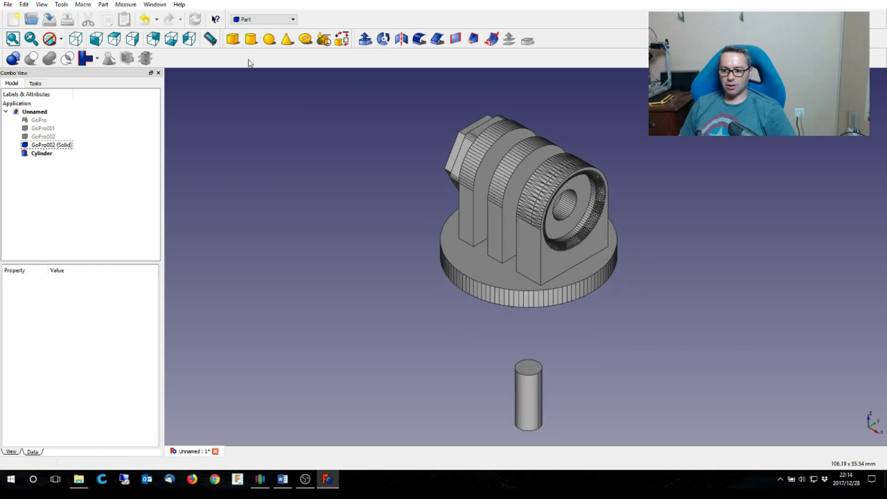
left_click(114, 40)
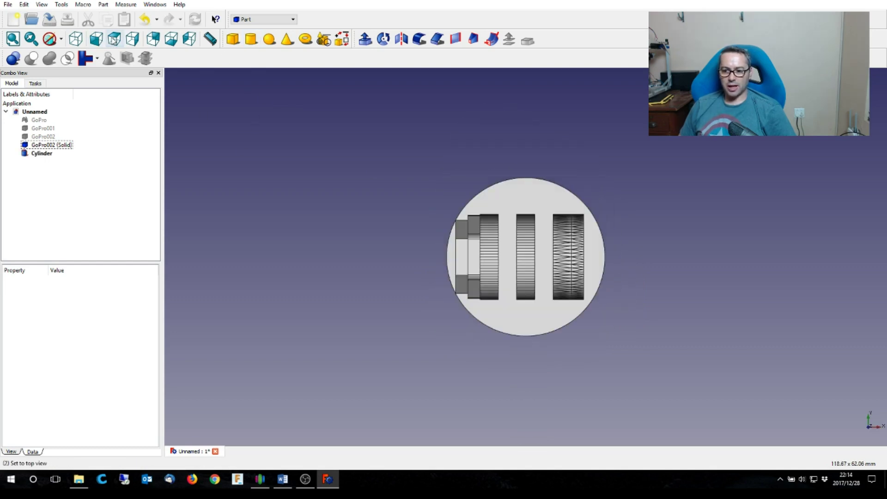
left_click(172, 40)
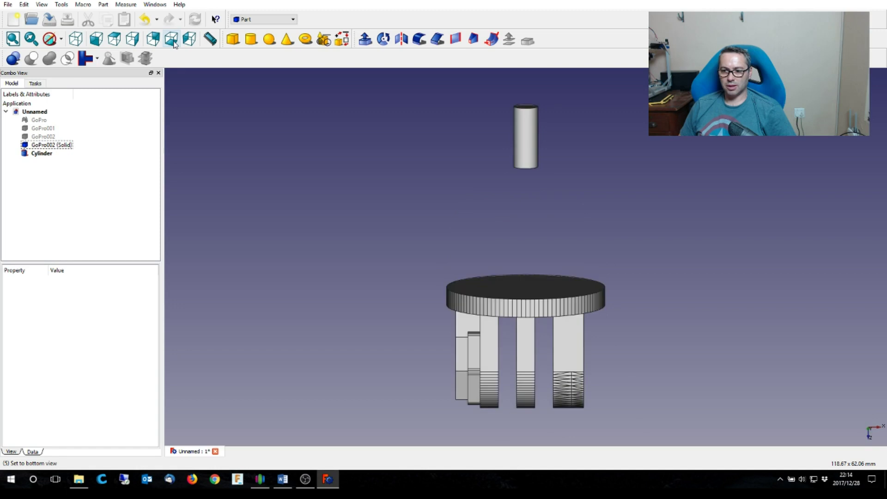
left_click(43, 152)
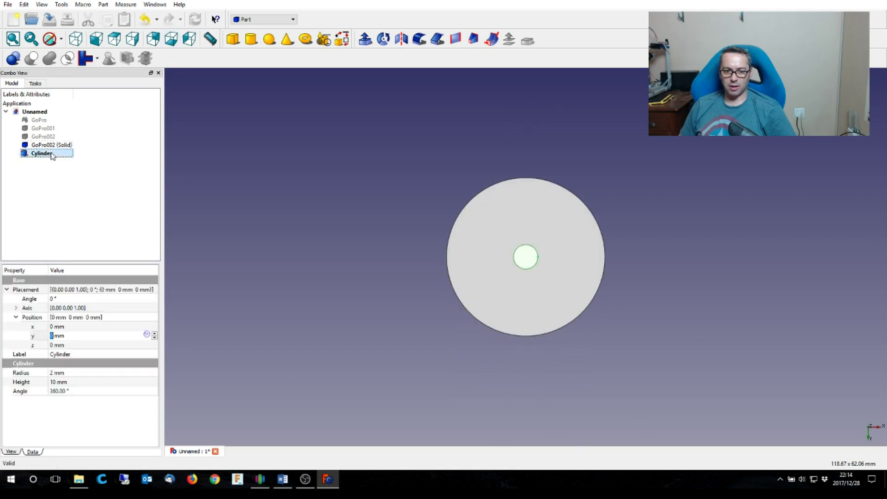
left_click(60, 335)
left_click(80, 372)
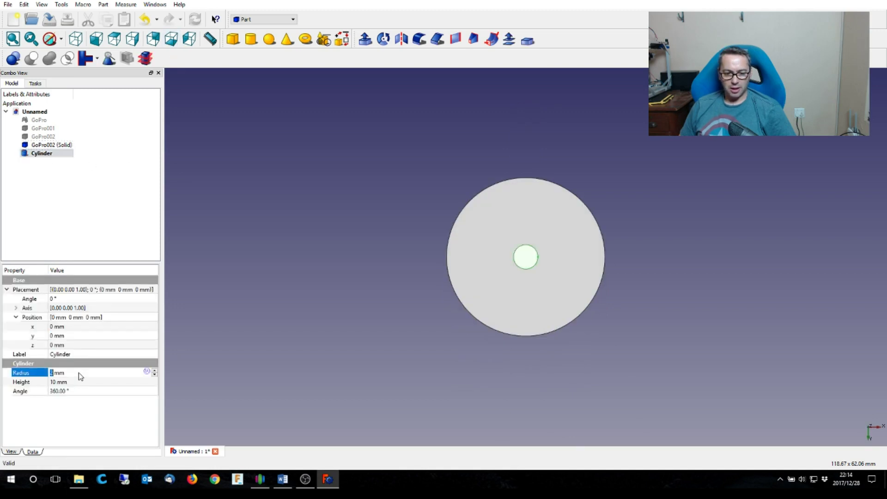
scroll(79, 372, "up", 8)
scroll(80, 372, "up", 3)
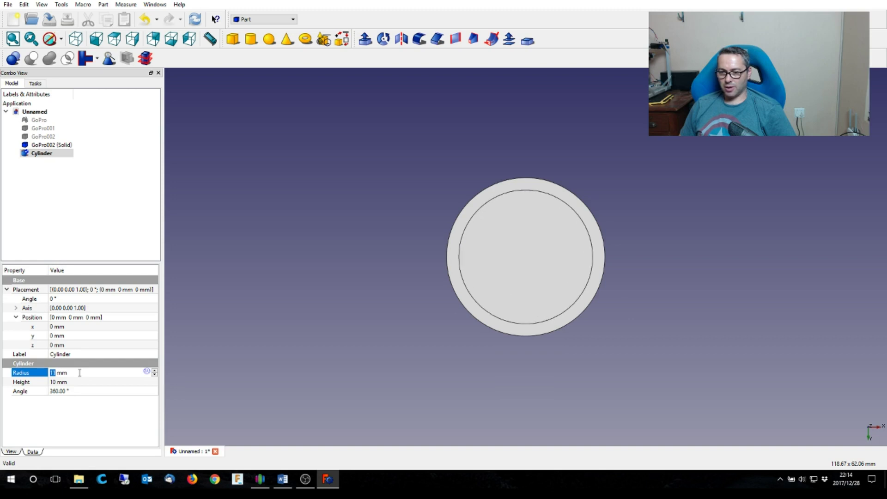
left_click(92, 40)
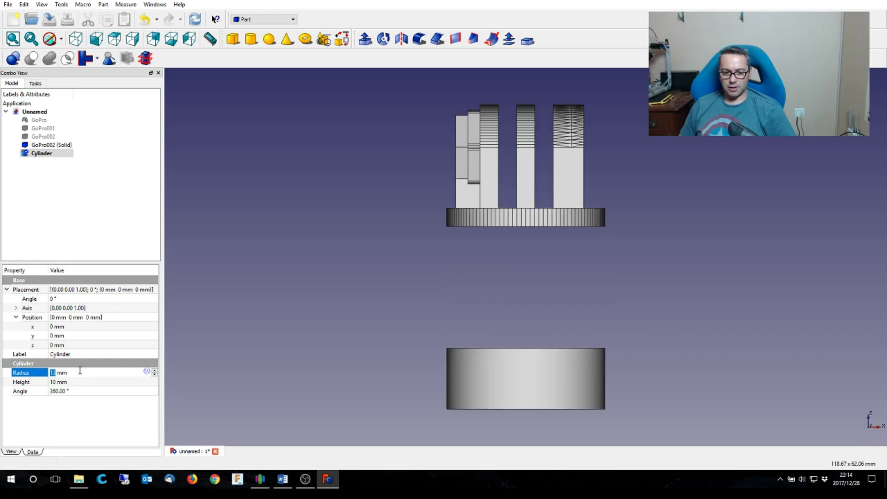
Step: Try a taller cylinder height, then return it to the original value
left_click(77, 381)
scroll(78, 382, "up", 10)
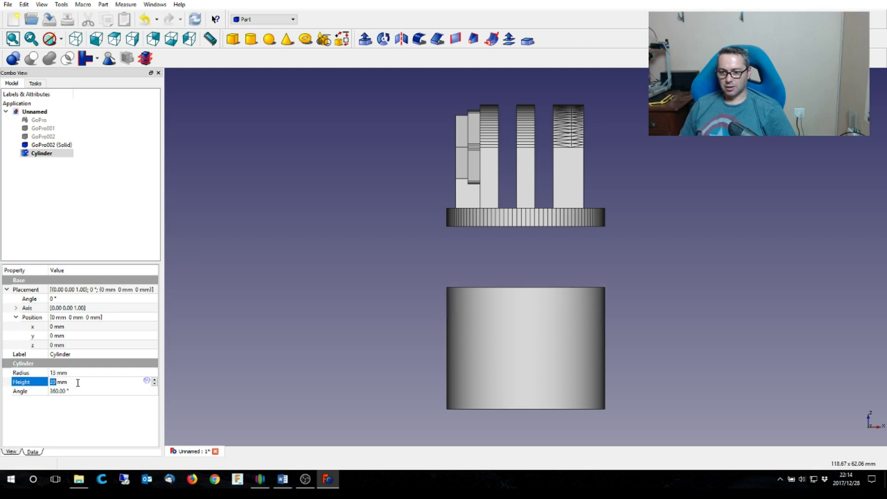
scroll(78, 382, "up", 13)
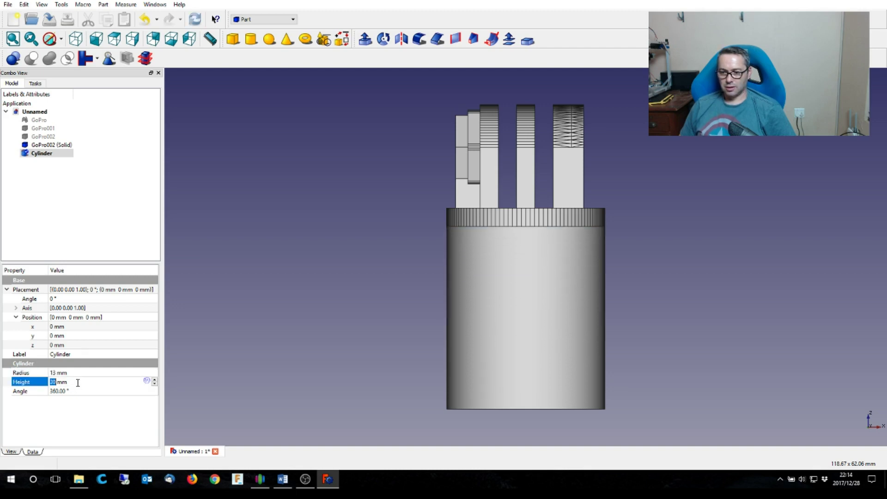
scroll(78, 383, "up", 3)
scroll(78, 382, "up", 2)
scroll(78, 382, "down", 2)
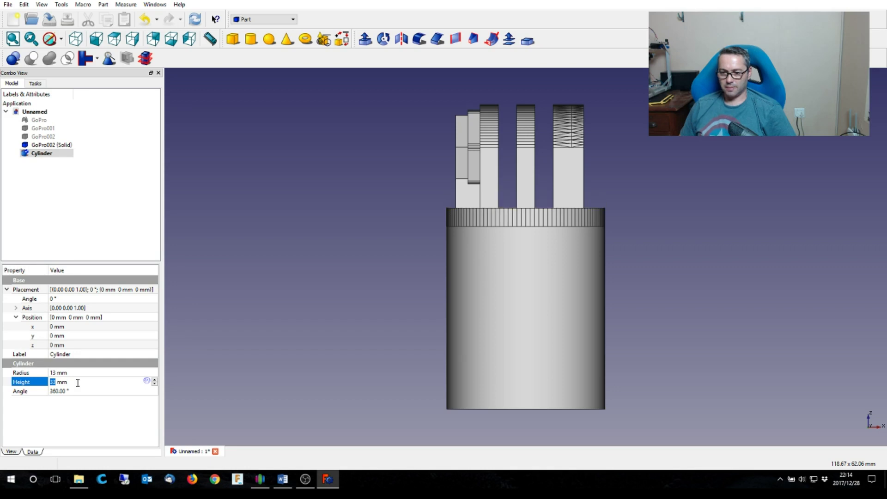
scroll(77, 383, "down", 2)
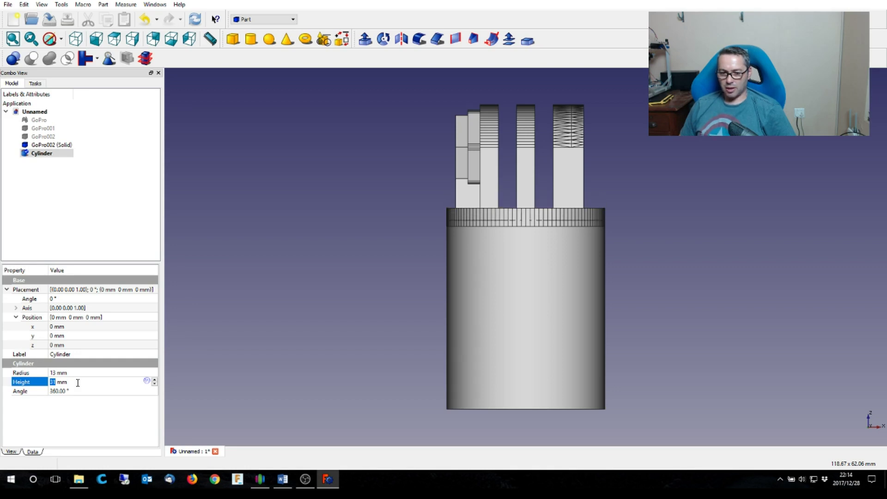
scroll(78, 382, "down", 20)
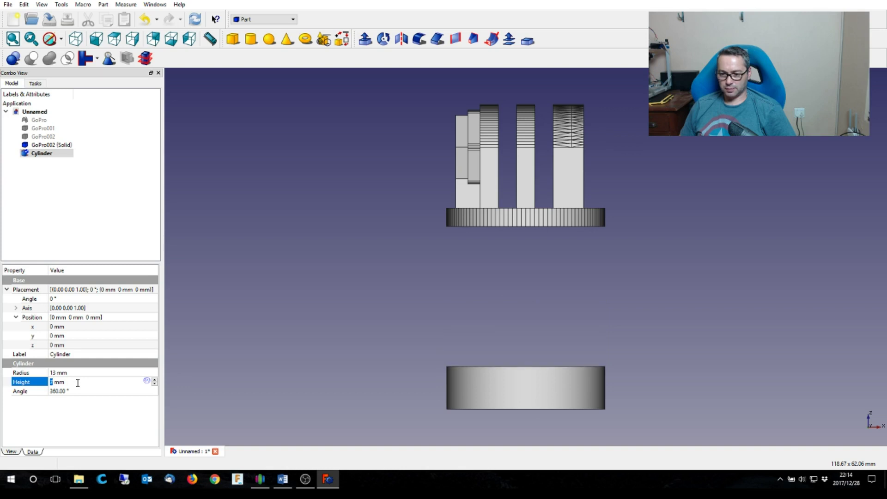
scroll(78, 383, "down", 6)
Step: Raise the cylinder to z 29 mm, keeping its height at 3 mm
left_click(85, 345)
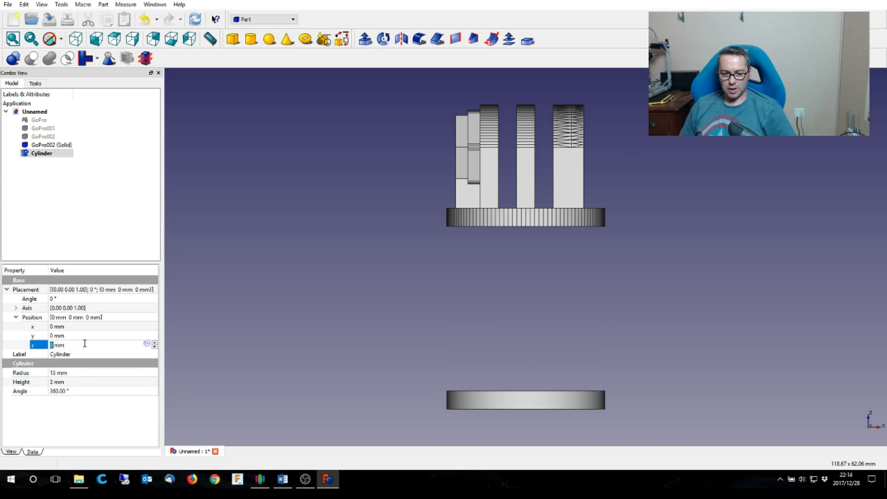
scroll(85, 344, "up", 15)
scroll(84, 344, "up", 14)
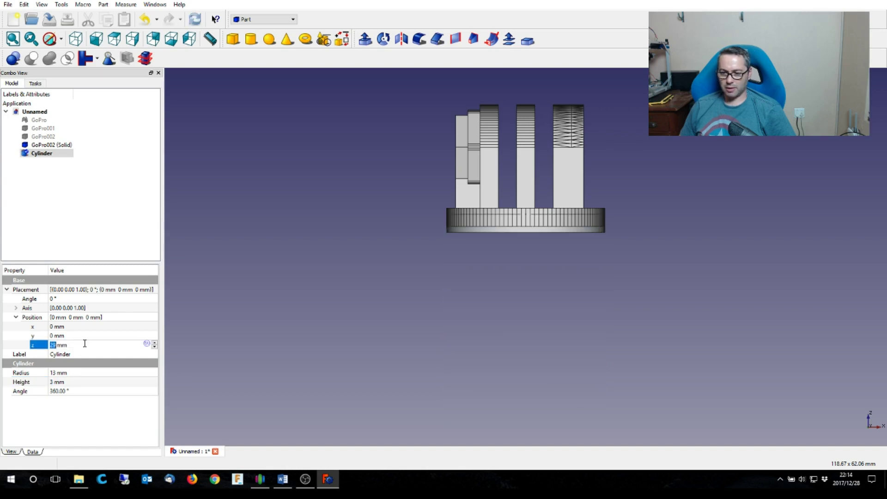
left_click(13, 39)
scroll(535, 335, "up", 4)
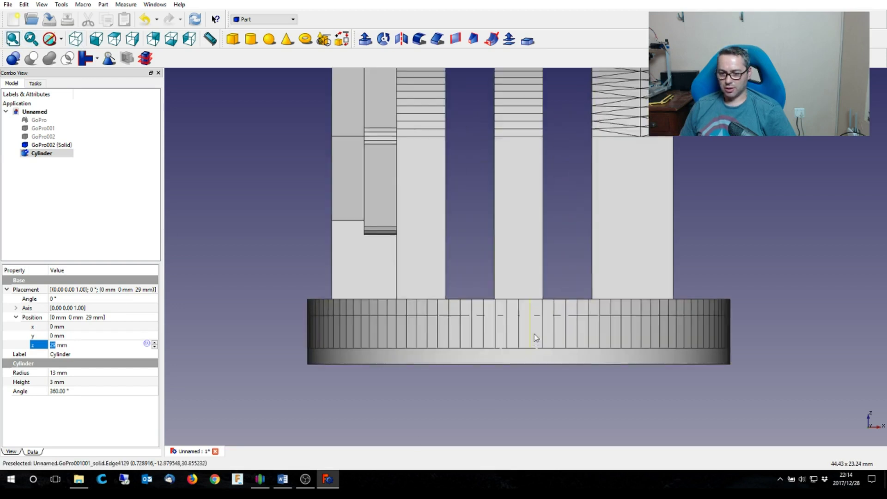
left_click(78, 381)
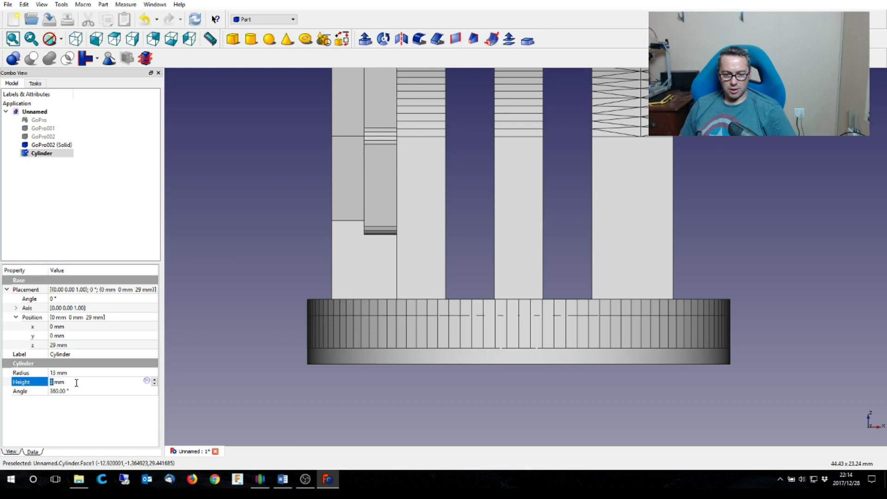
key("Up")
key("Down")
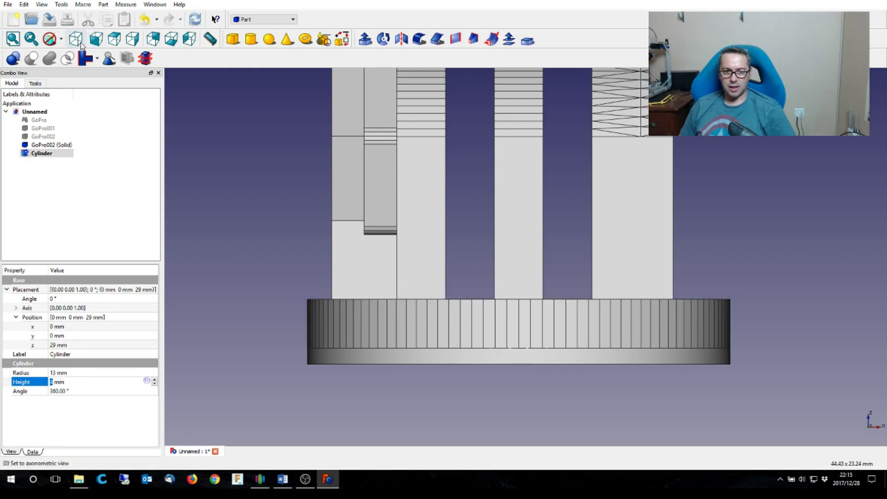
left_click(76, 39)
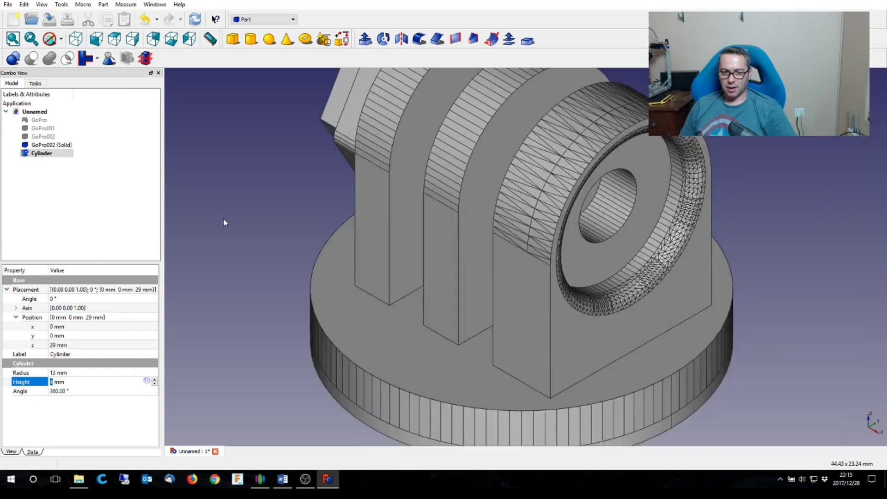
left_click(51, 145)
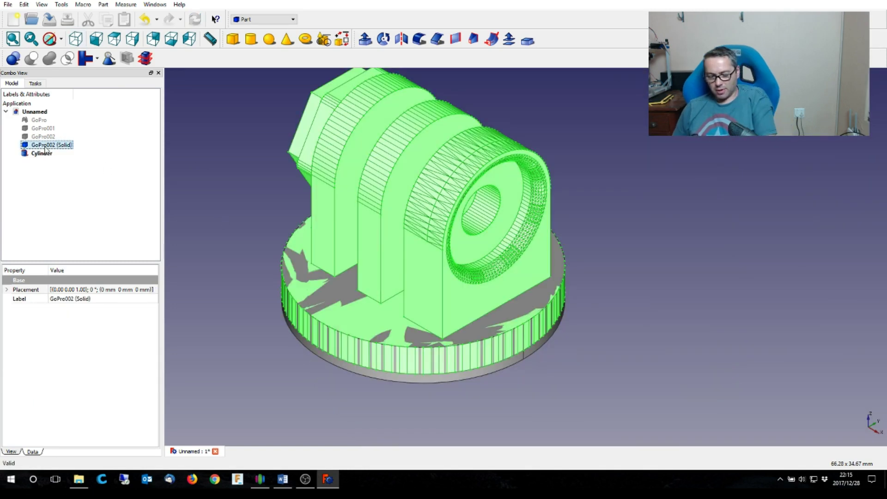
left_click(46, 154, "ctrl")
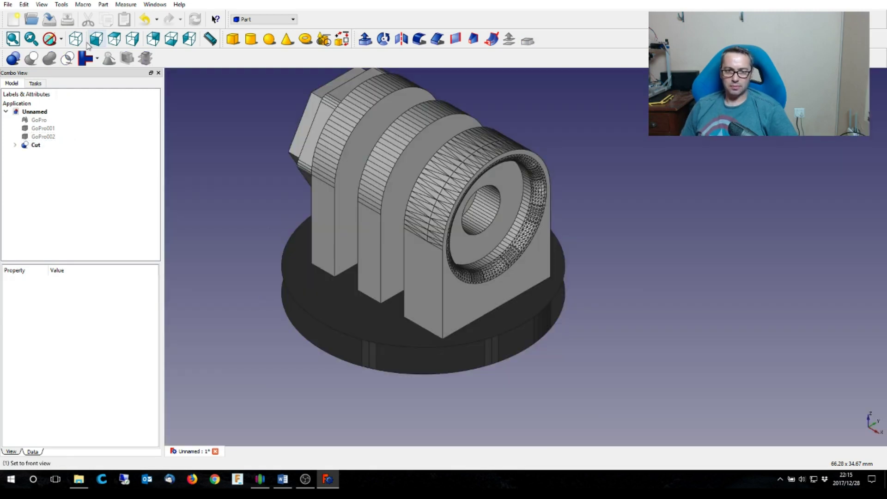
left_click(96, 39)
scroll(423, 316, "up", 3)
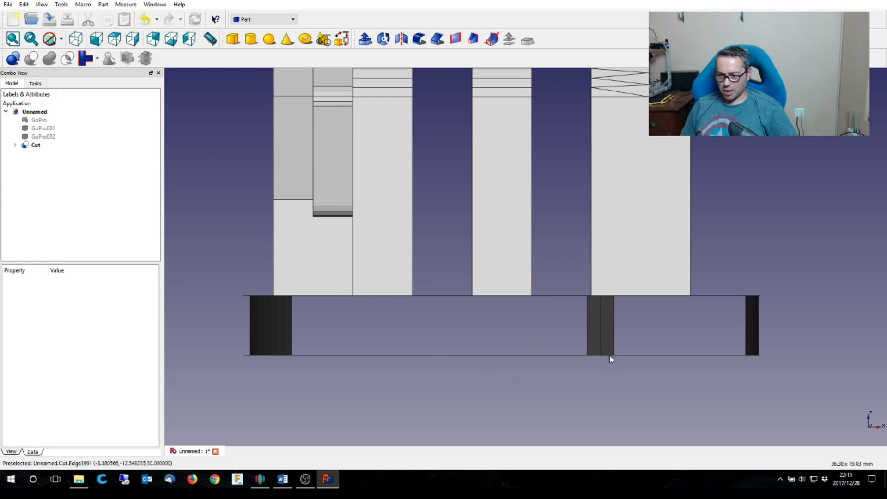
scroll(609, 356, "down", 1)
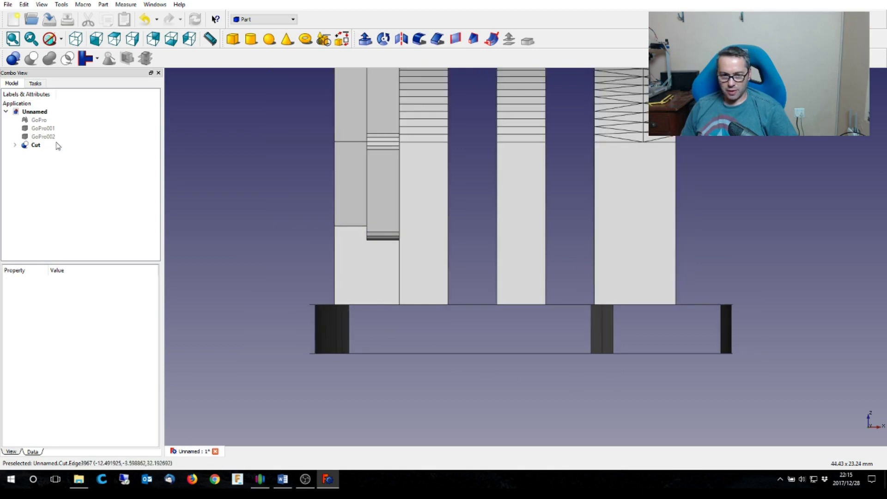
left_click(36, 146)
Step: Delete the cut, make the cylinder 4 mm tall with 14 mm radius, and select it with GoPro002 (Solid)
key("Delete")
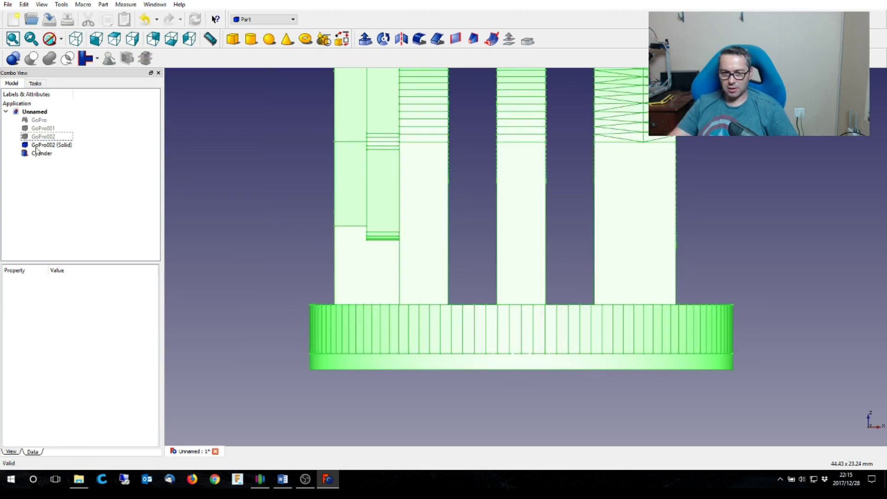
left_click(268, 279)
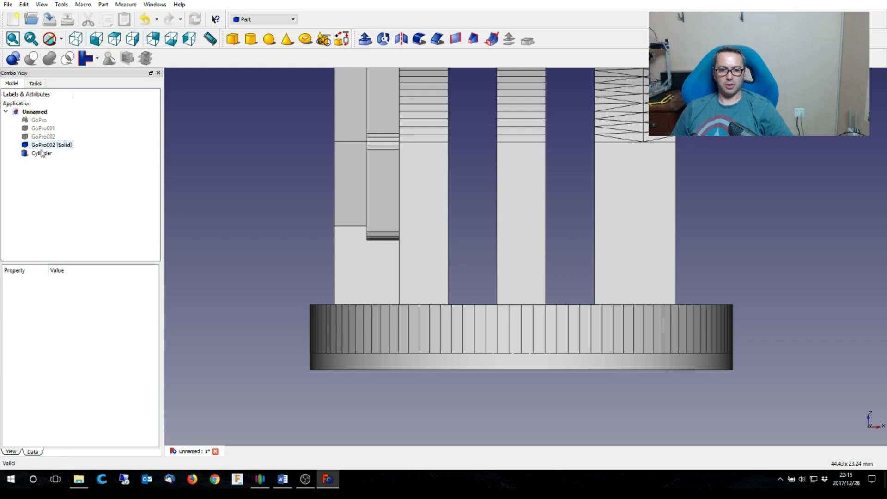
left_click(41, 153)
left_click(74, 326)
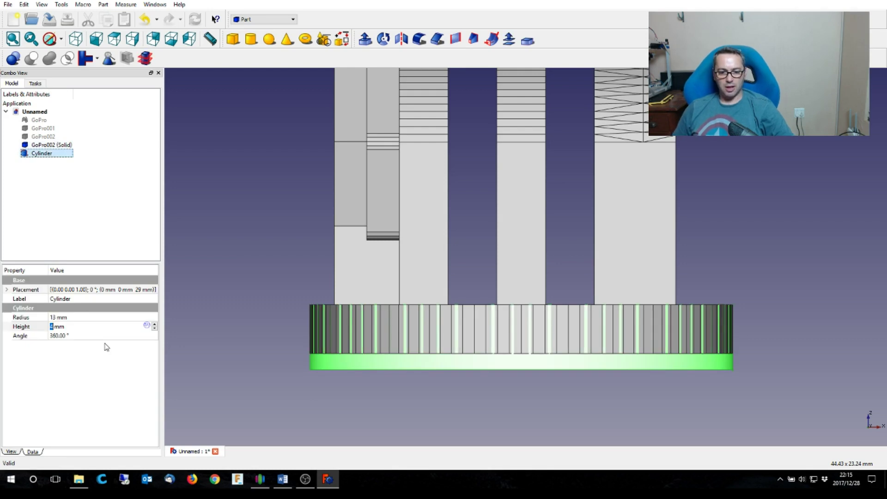
type("4")
left_click(108, 317)
left_click(155, 315)
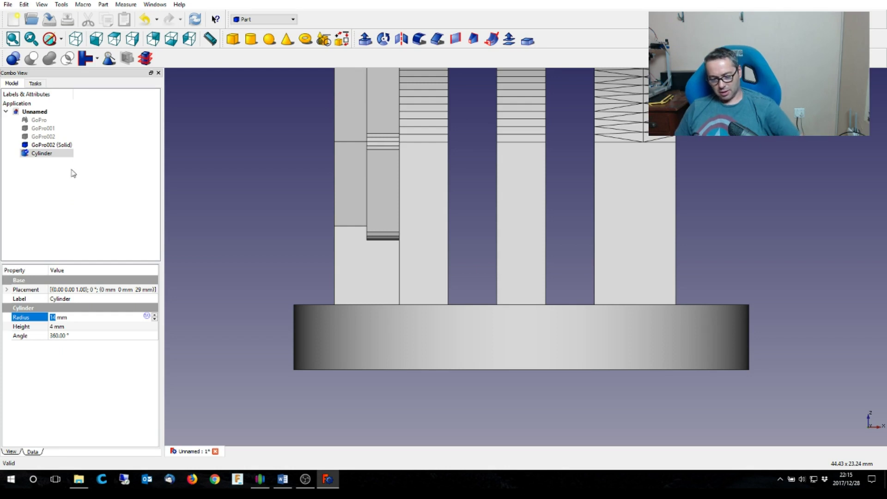
left_click(46, 144)
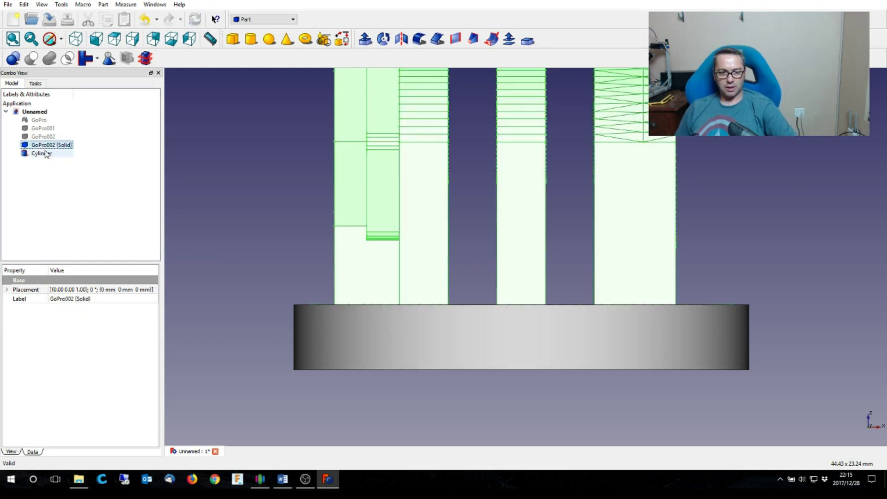
left_click(42, 155, "ctrl")
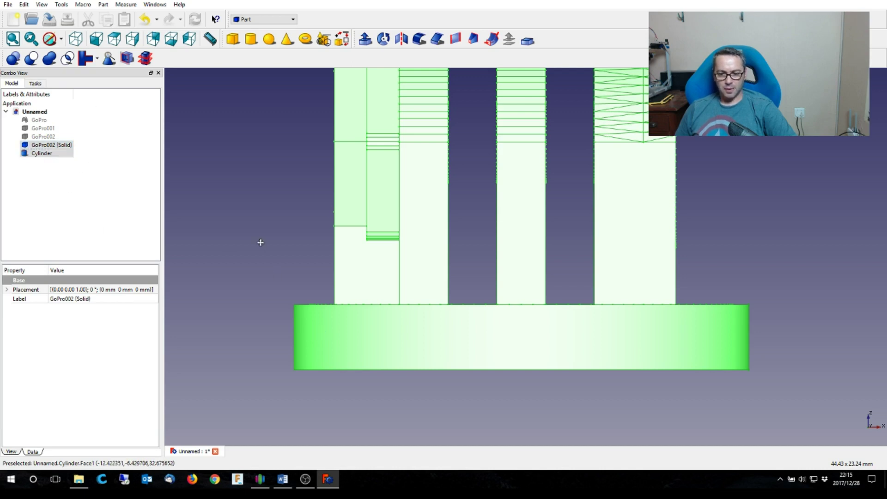
Step: Cut the Cylinder from the GoPro002 (Solid) tabs, then add a new Cube in isometric view
middle_click_drag(260, 246, 261, 262)
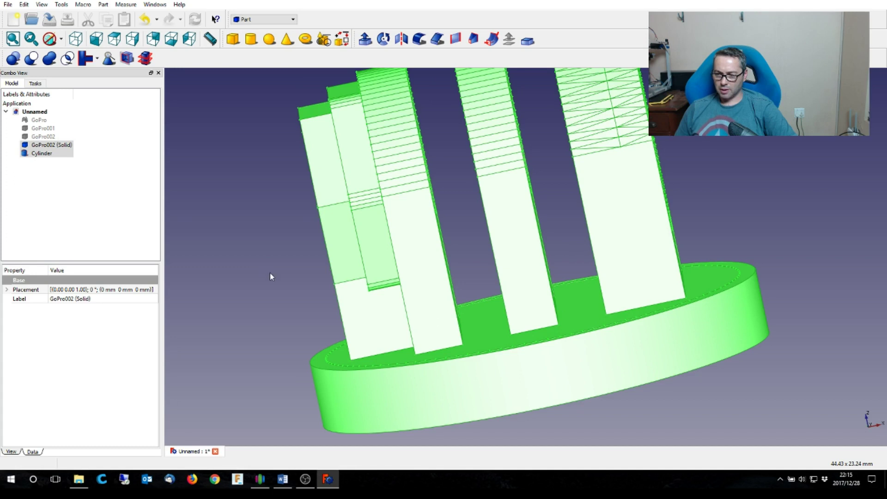
scroll(337, 376, "up", 3)
scroll(313, 338, "up", 3)
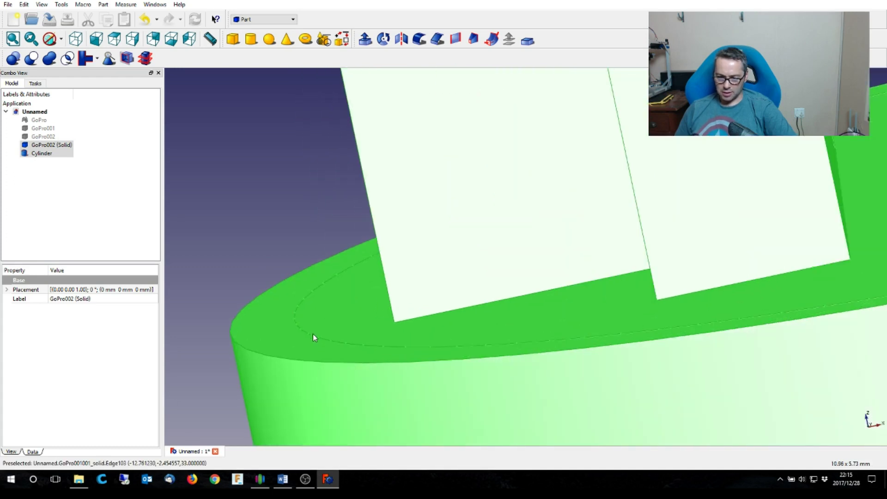
scroll(313, 334, "down", 5)
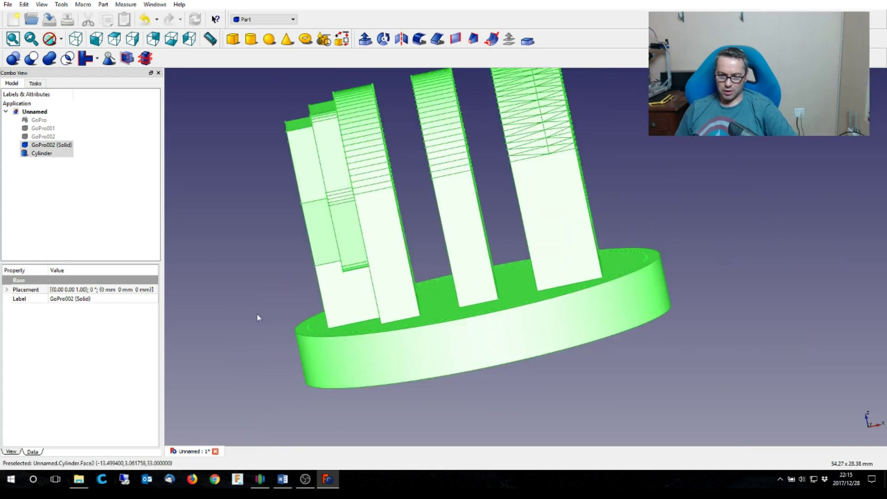
left_click(48, 146)
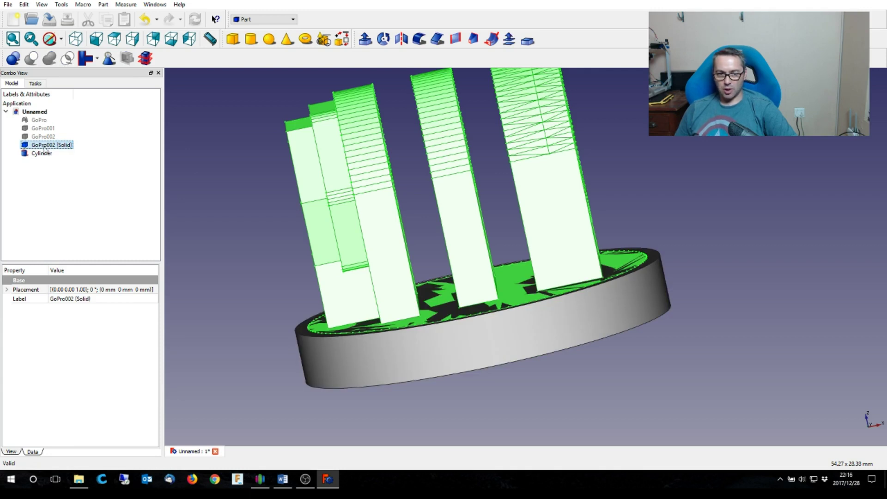
left_click(40, 155, "ctrl")
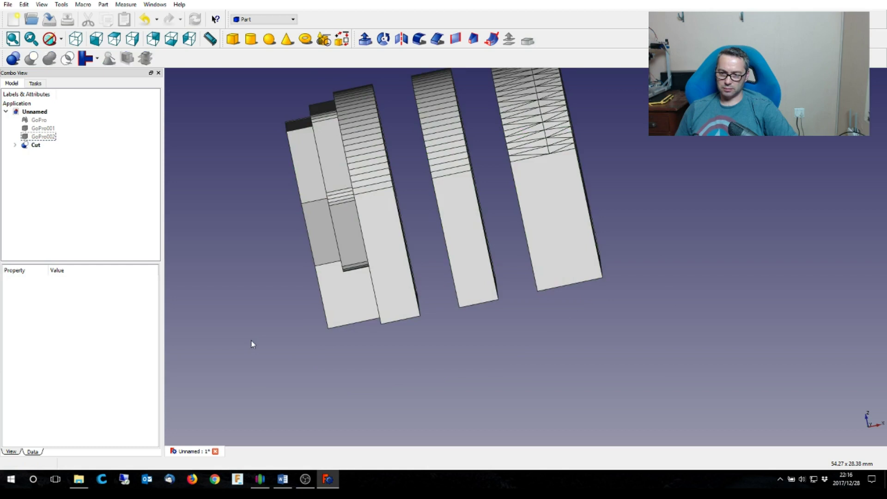
scroll(250, 351, "down", 2)
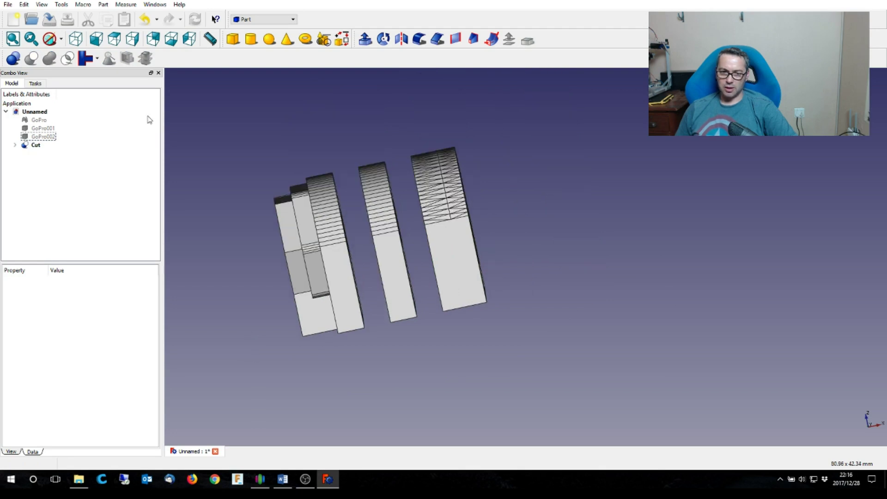
left_click(75, 38)
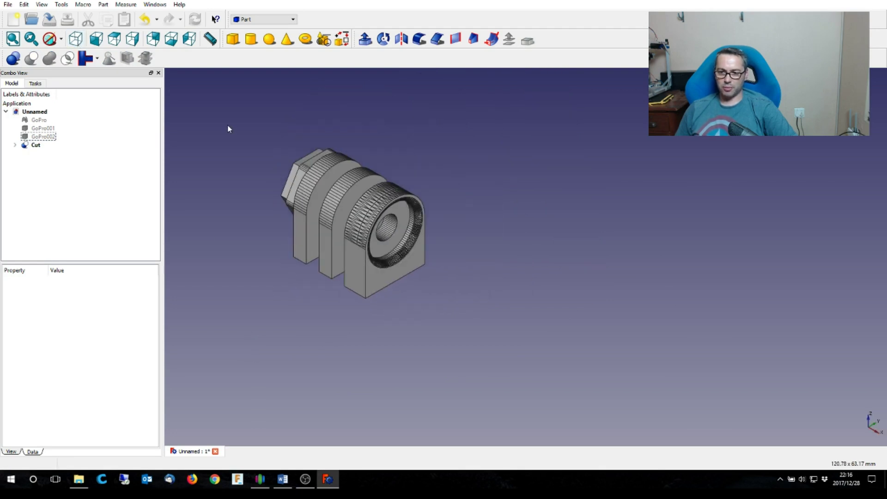
scroll(268, 201, "up", 3)
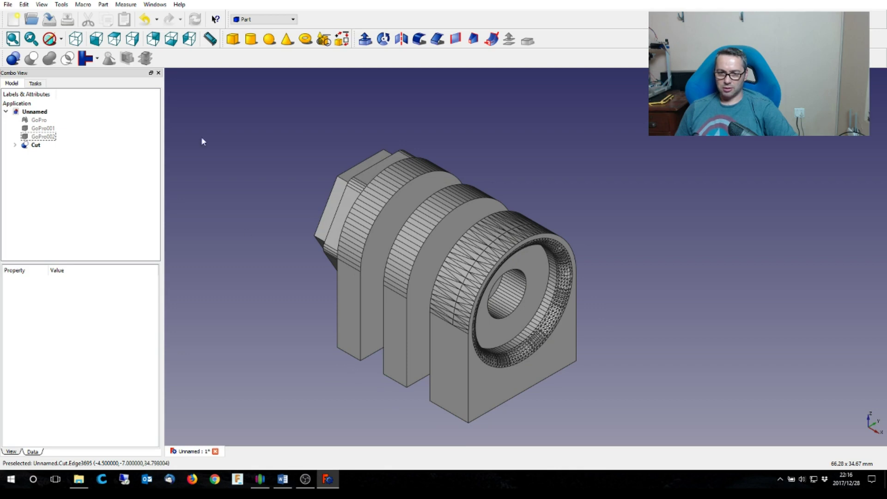
left_click(233, 39)
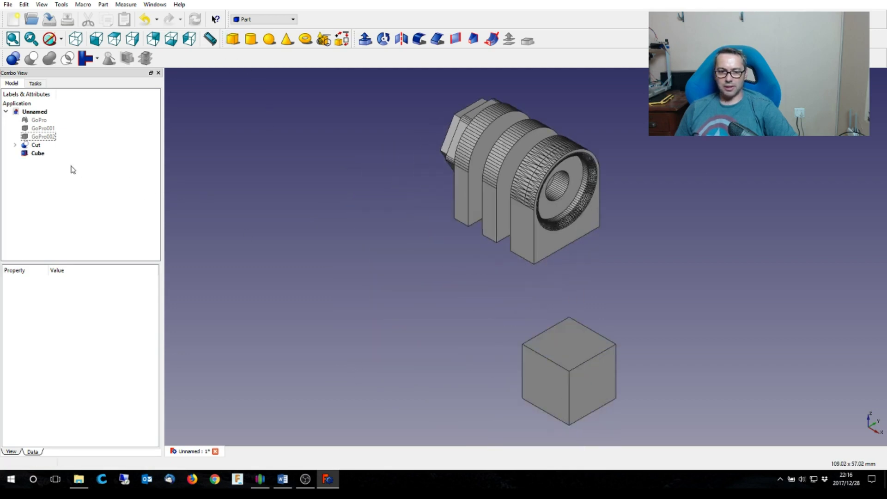
Step: Raise the new Cube to z 29 mm and set its height to 4 mm
left_click(38, 153)
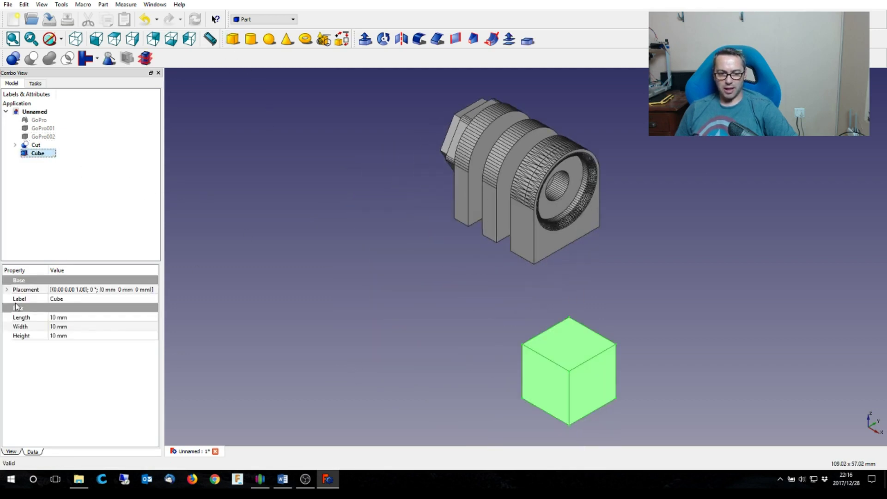
left_click(7, 289)
left_click(16, 317)
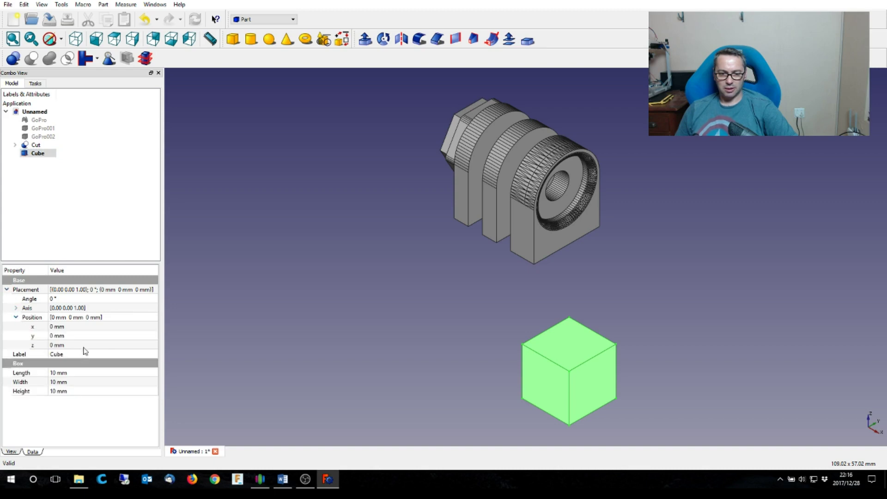
left_click(84, 345)
scroll(83, 345, "up", 10)
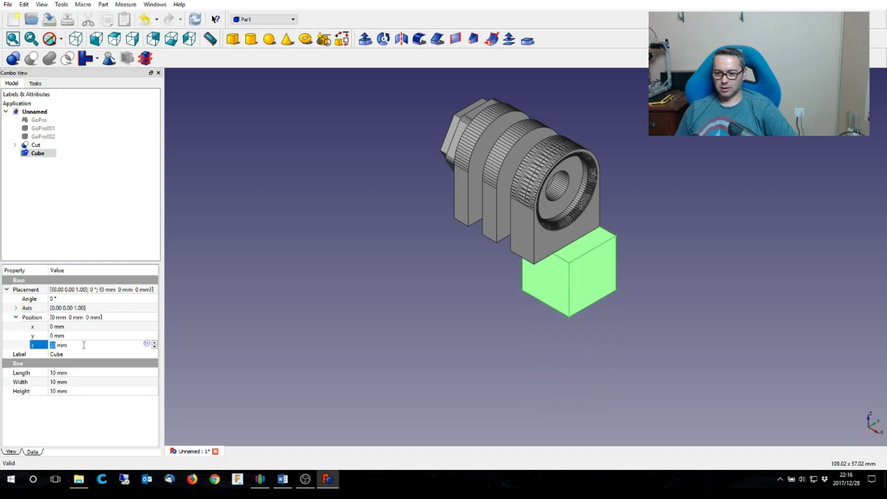
scroll(84, 345, "up", 9)
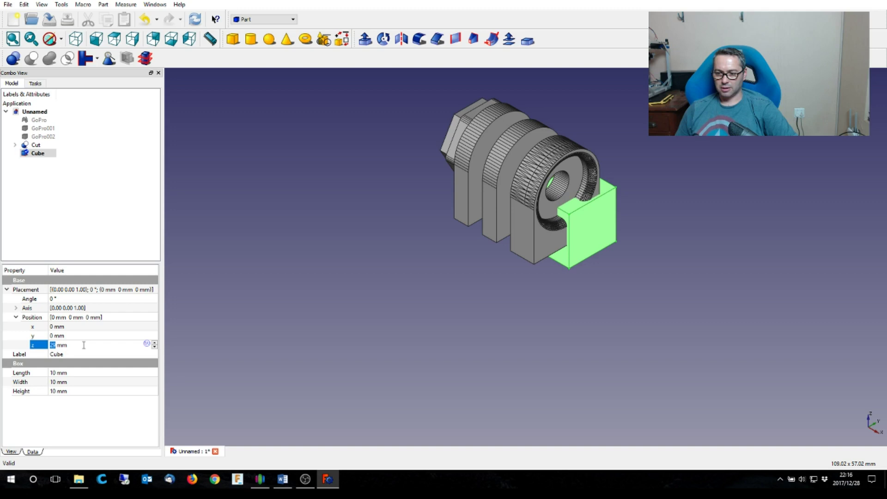
left_click(81, 391)
scroll(79, 390, "down", 6)
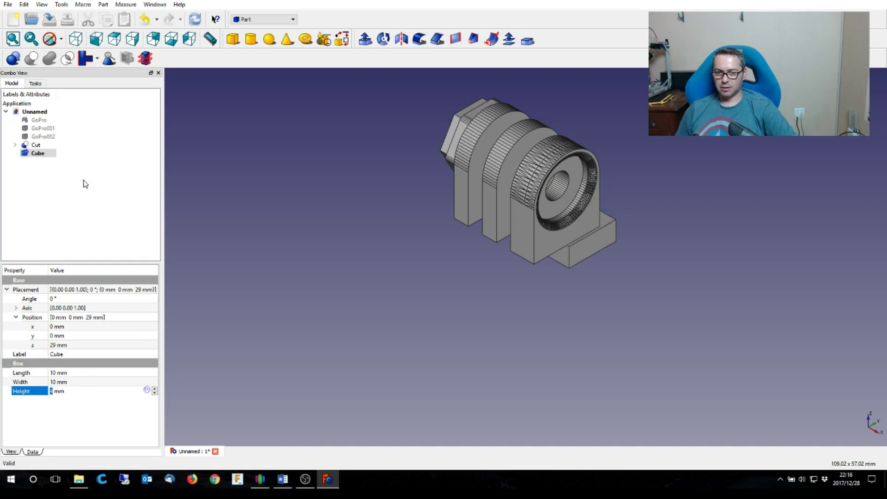
left_click(96, 39)
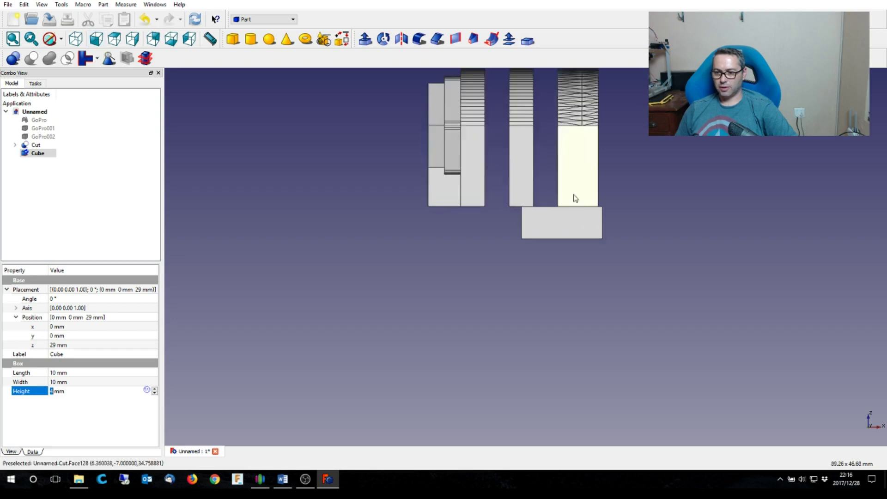
scroll(554, 222, "up", 3)
scroll(551, 224, "down", 5)
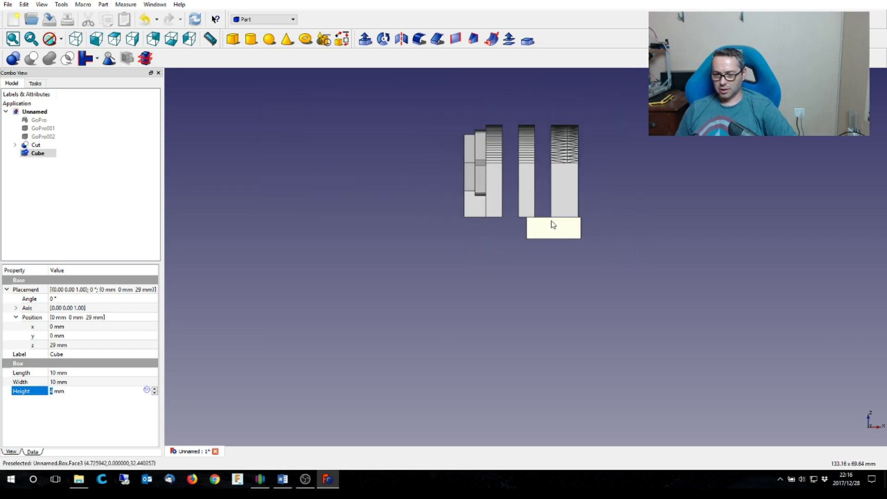
Step: Make the plate 30 mm long and 20 mm wide at x −15 mm
left_click(70, 336)
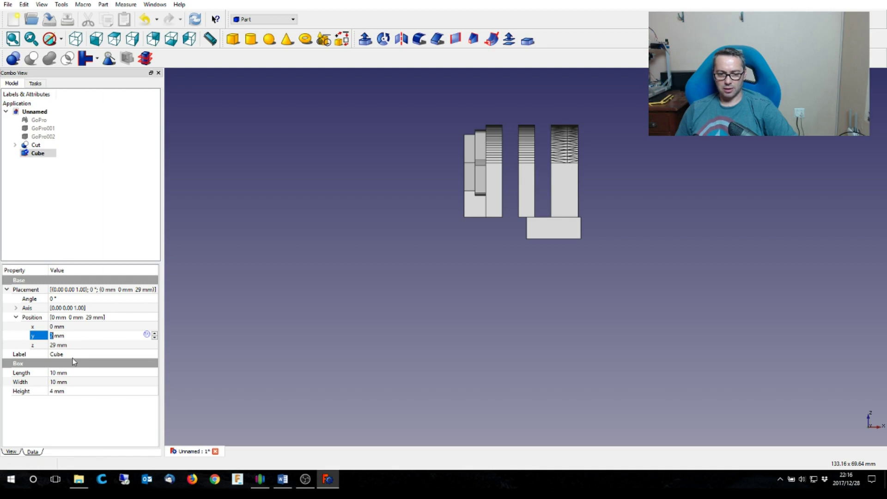
left_click(80, 374)
scroll(80, 374, "up", 14)
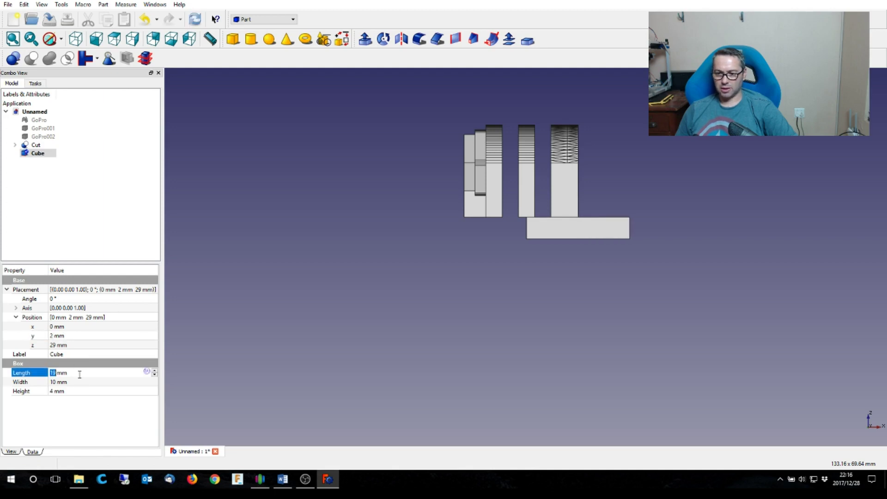
scroll(80, 374, "up", 4)
scroll(80, 375, "up", 2)
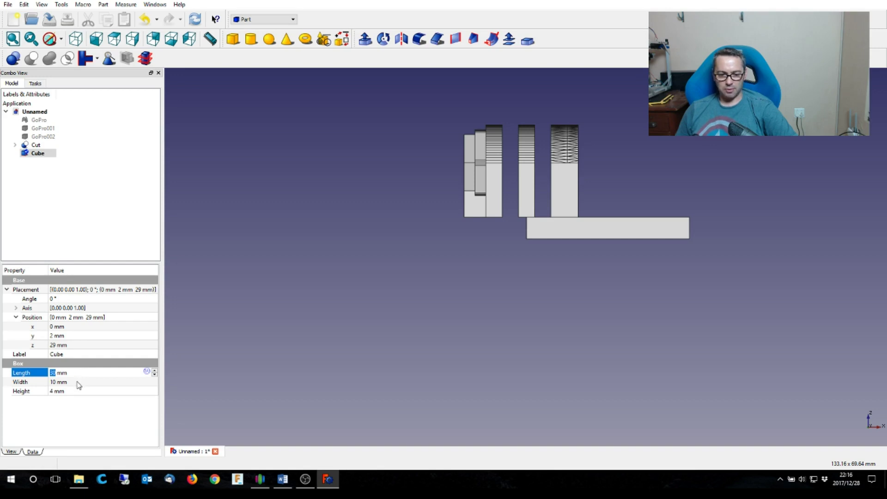
left_click(77, 383)
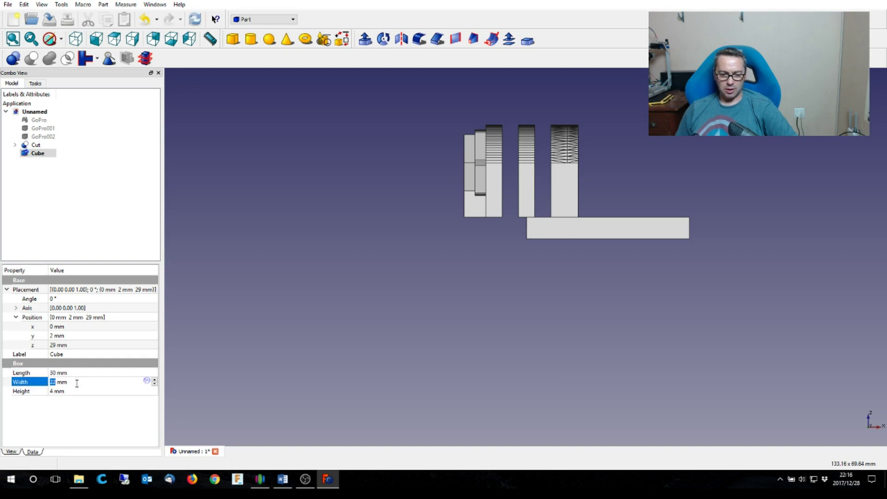
left_click(86, 327)
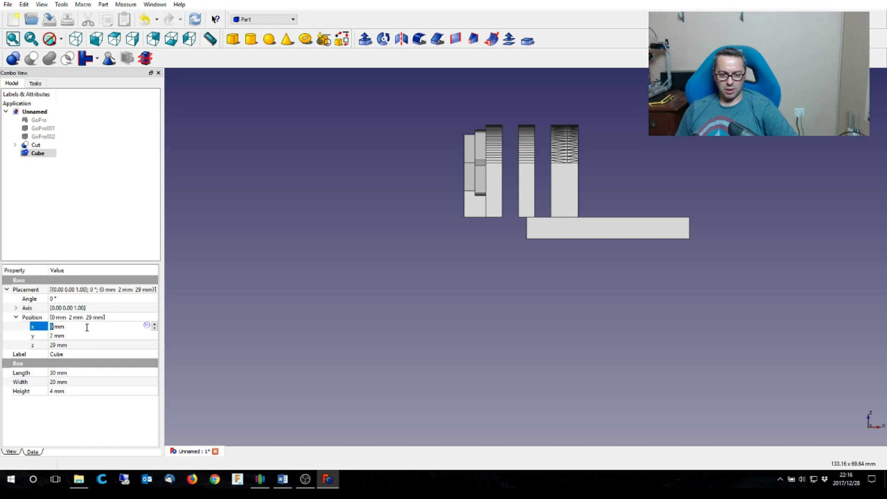
scroll(86, 328, "down", 13)
scroll(86, 328, "down", 2)
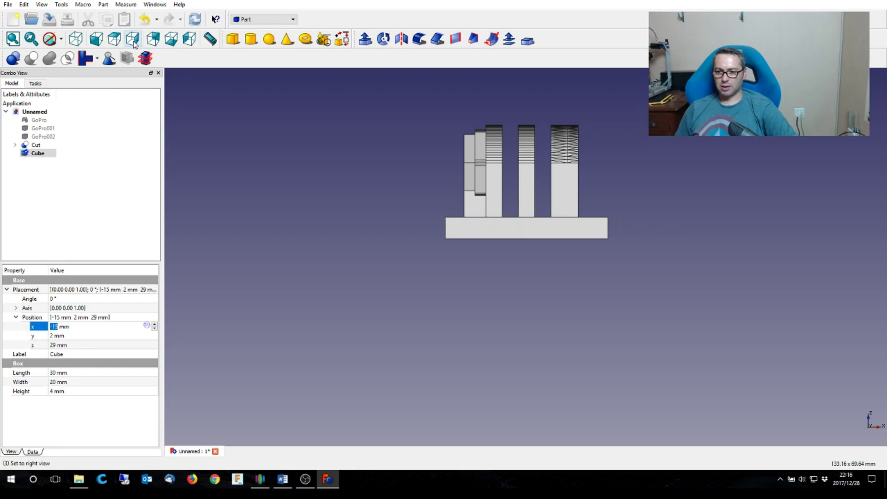
Step: Set the plate's y position to −10 mm and check it in isometric view
left_click(133, 39)
left_click(88, 336)
scroll(88, 336, "up", 3)
scroll(89, 336, "down", 14)
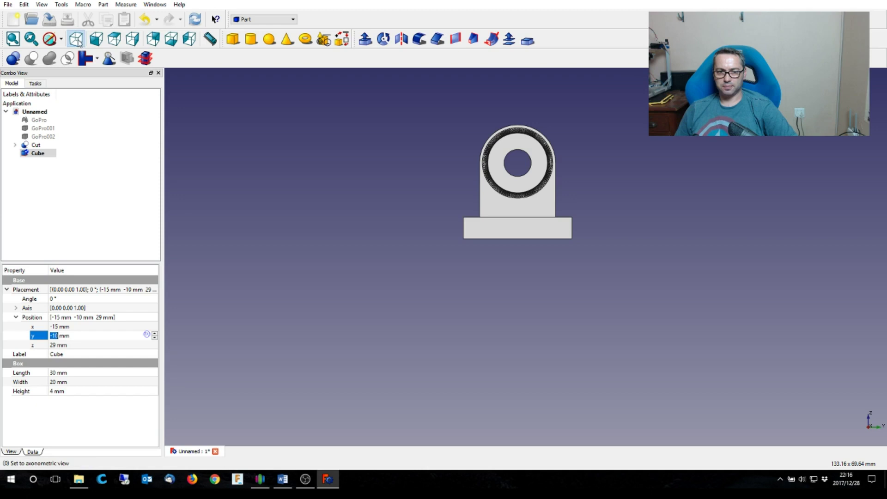
left_click(76, 39)
scroll(468, 258, "down", 2)
scroll(482, 199, "up", 6)
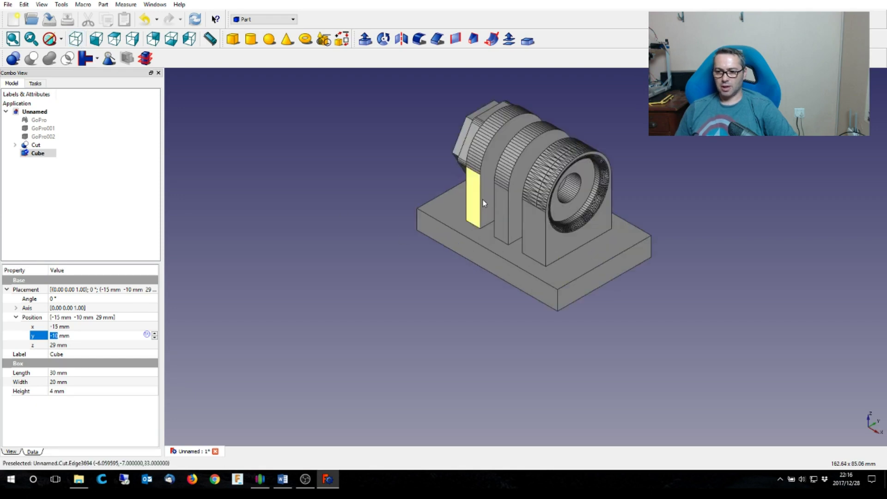
scroll(375, 321, "down", 2)
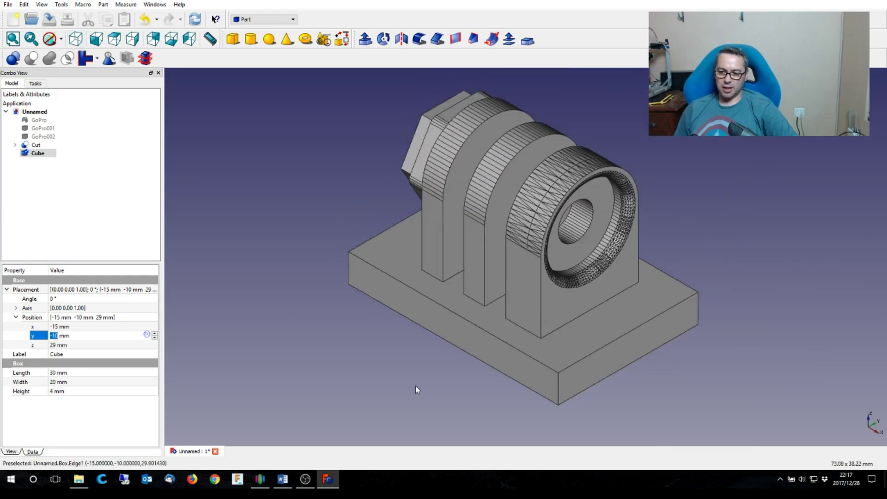
Step: Lower the plate to z 23 mm and thicken it to 10 mm
left_click(37, 153)
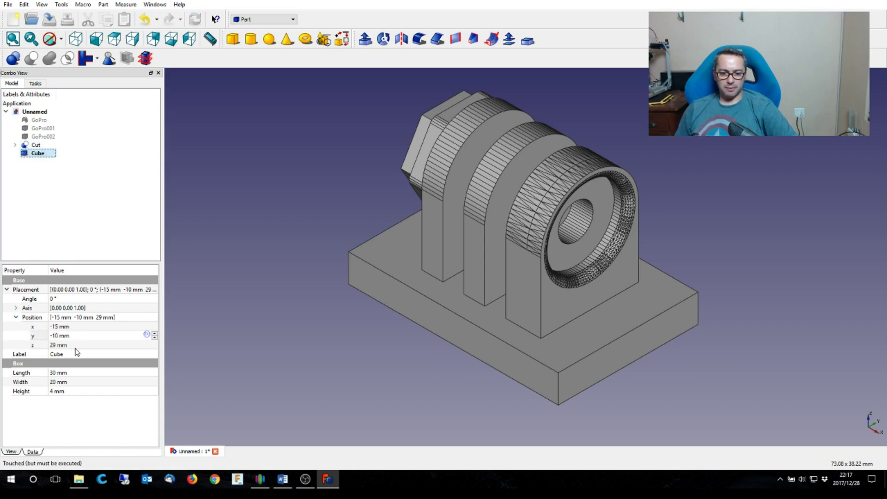
left_click(69, 345)
type("23")
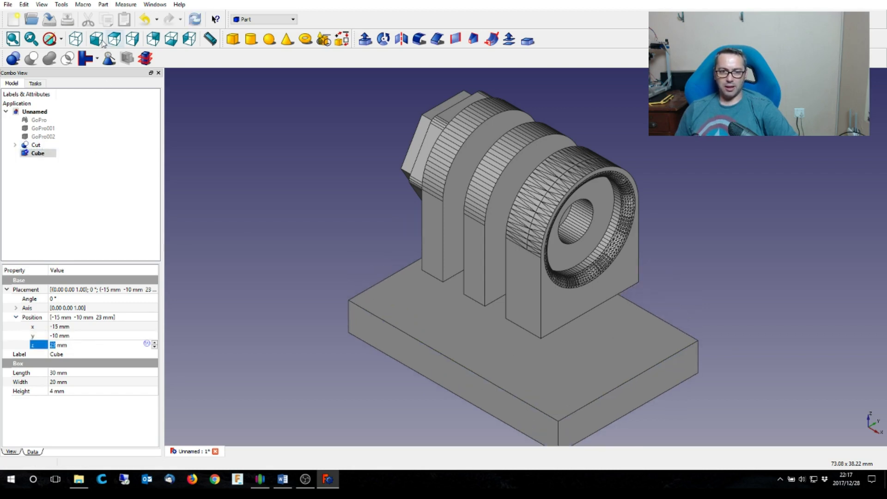
left_click(98, 40)
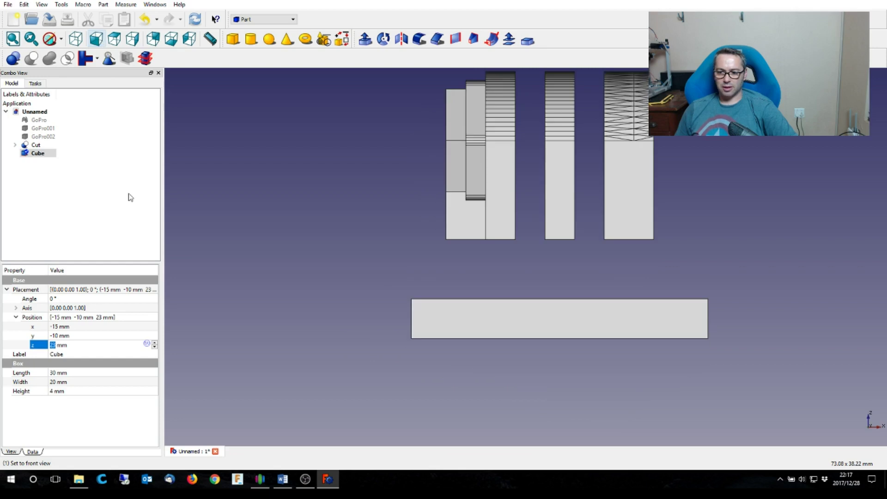
left_click(74, 390)
scroll(74, 391, "up", 6)
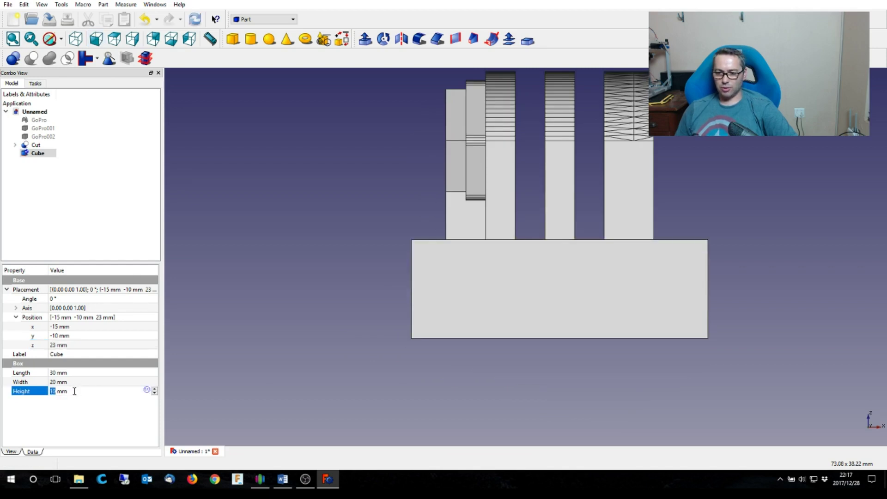
left_click(224, 375)
scroll(315, 356, "down", 4)
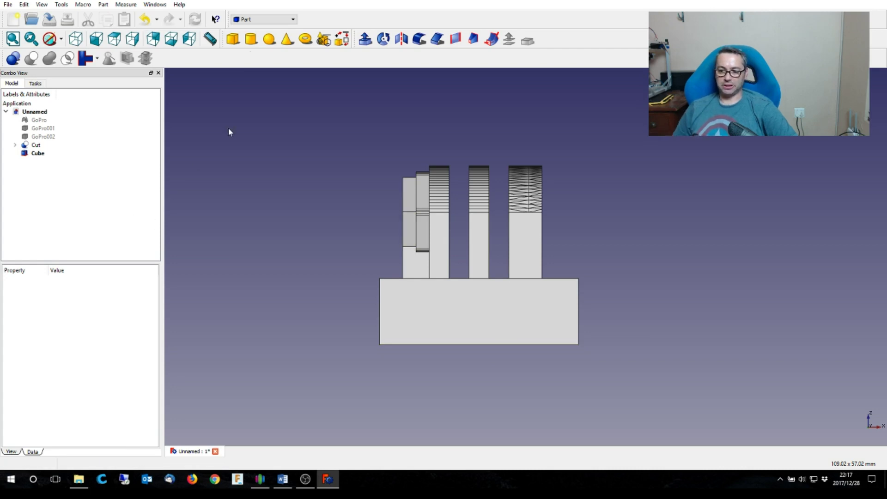
Step: Add Cylinder001 and set its x position to 18 mm
left_click(250, 39)
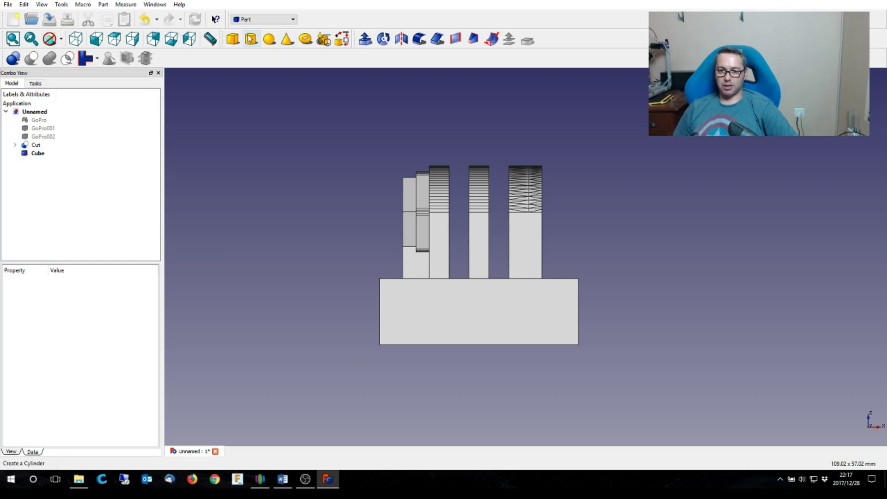
left_click(46, 161)
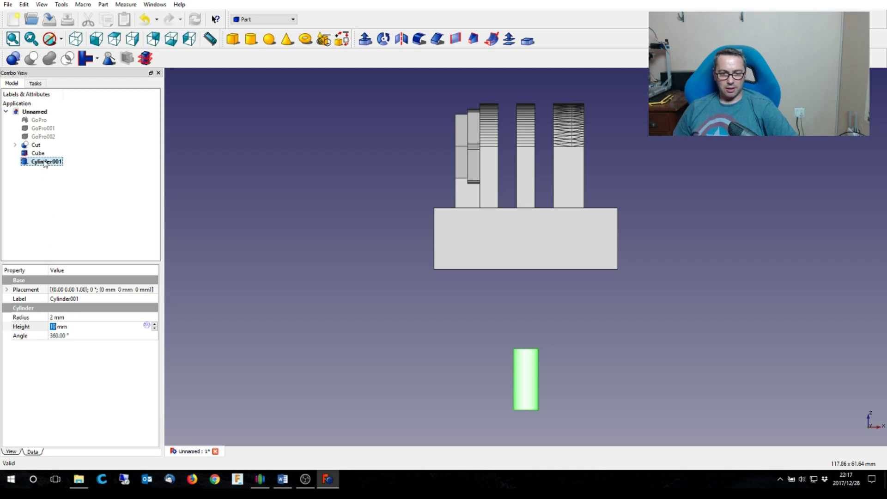
left_click(7, 290)
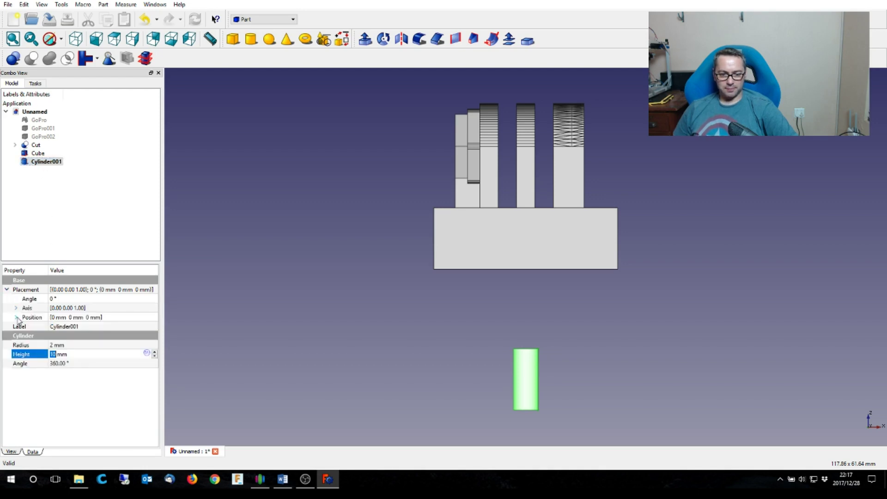
left_click(17, 317)
left_click(87, 327)
scroll(87, 327, "up", 17)
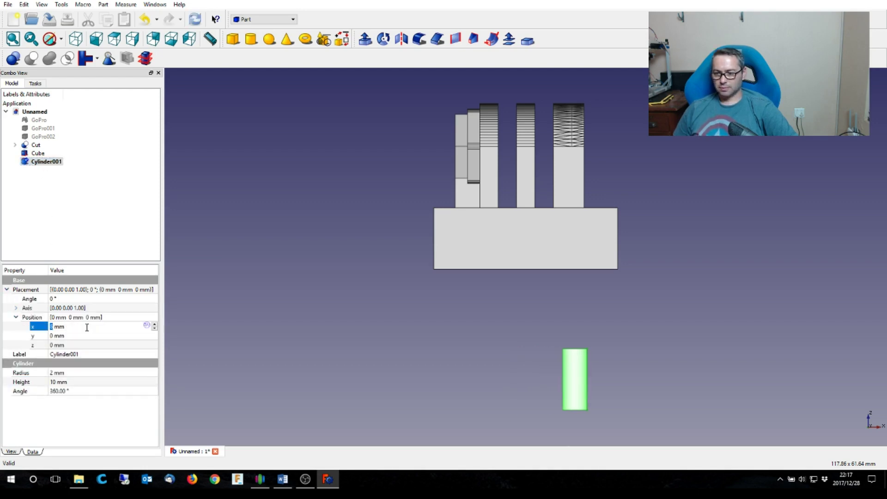
scroll(87, 327, "up", 1)
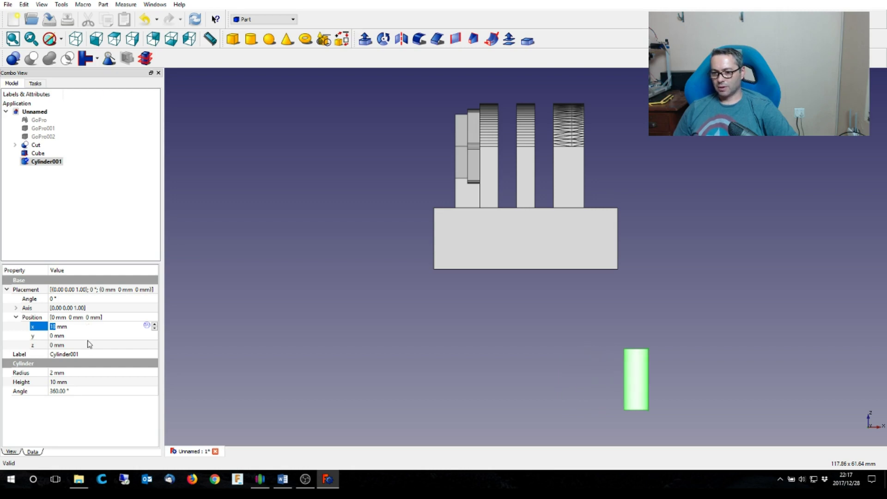
Step: Set Cylinder001 to z 20 mm and height 15 mm, checking side and top views
left_click(89, 336)
left_click(87, 345)
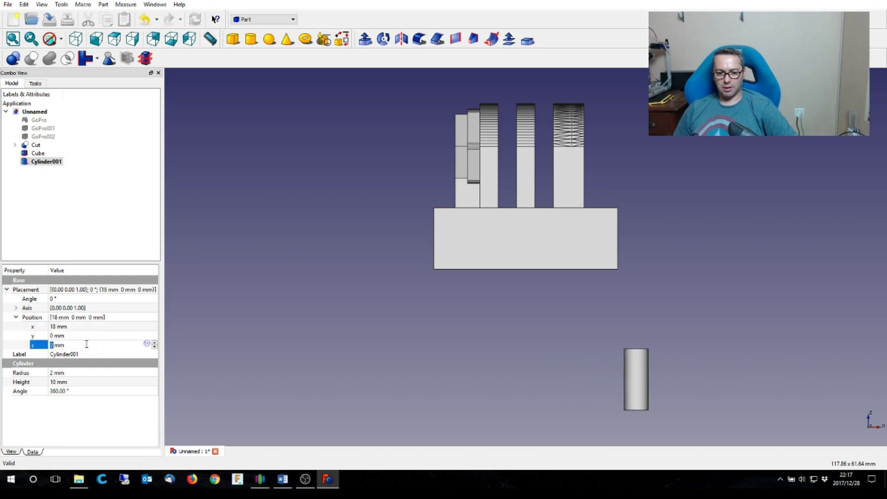
scroll(86, 342, "up", 16)
scroll(86, 342, "up", 3)
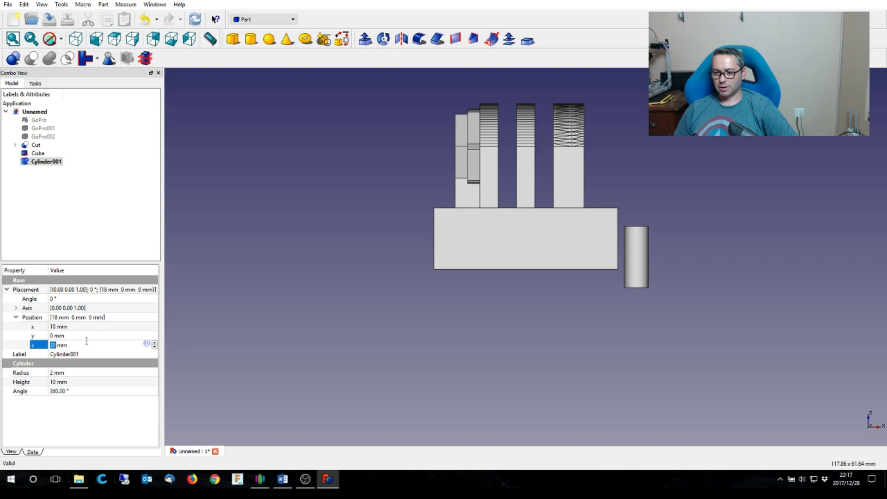
left_click(132, 40)
left_click(133, 40)
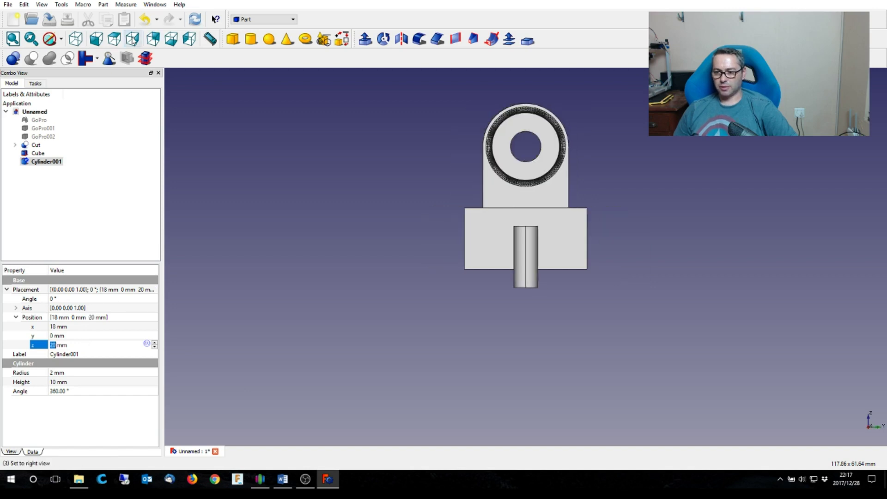
left_click(73, 382)
scroll(74, 381, "up", 4)
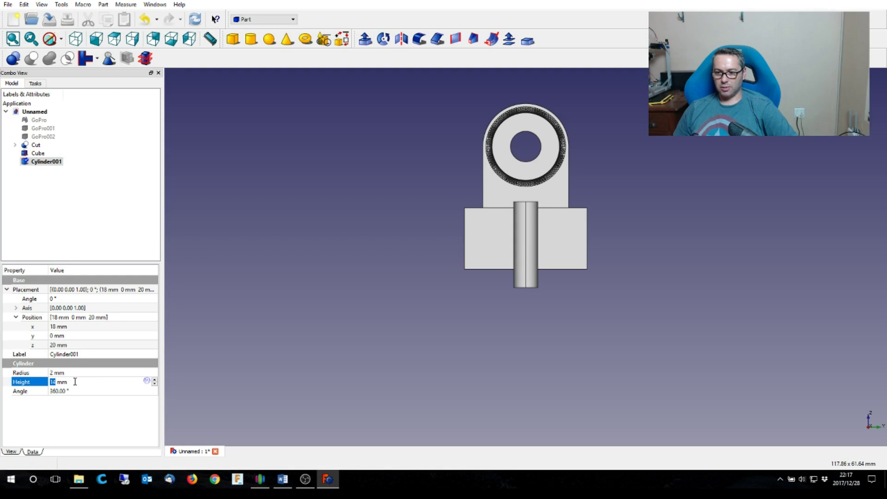
scroll(75, 381, "up", 1)
left_click(77, 40)
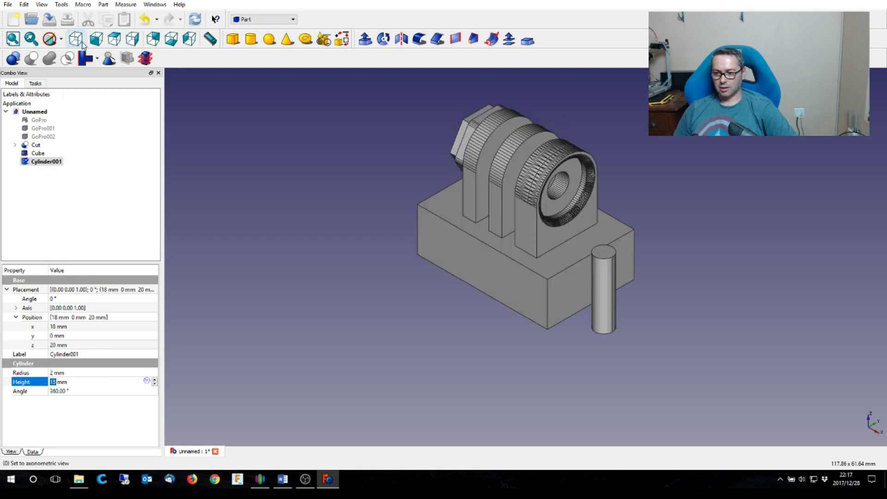
left_click(114, 39)
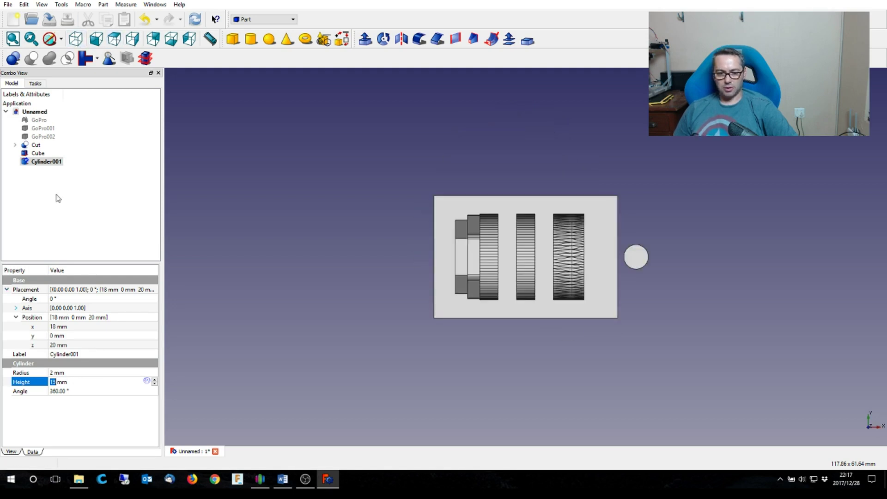
Step: Lengthen the base plate Cube to 50 mm and move it to x −24 mm
left_click(37, 154)
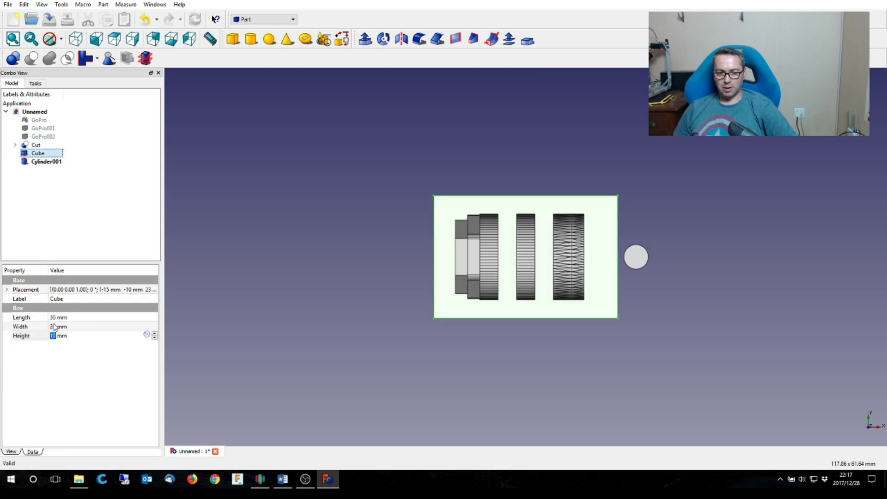
left_click(79, 318)
scroll(79, 317, "up", 8)
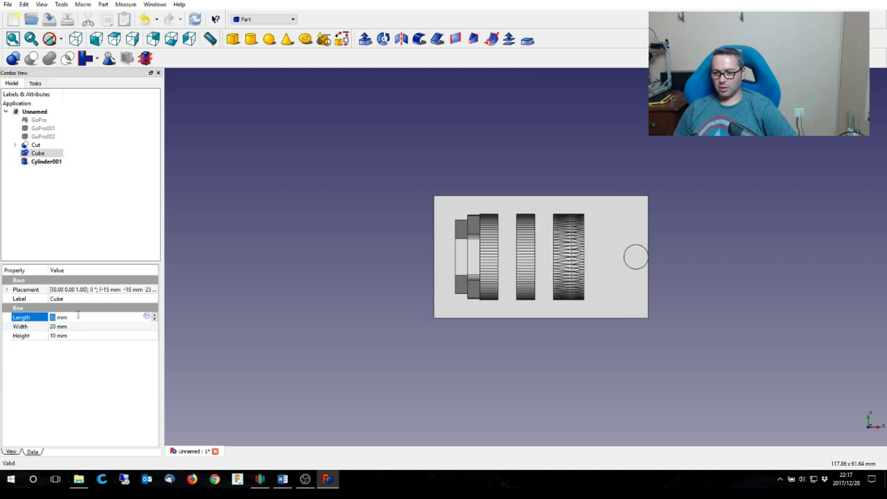
scroll(79, 315, "up", 10)
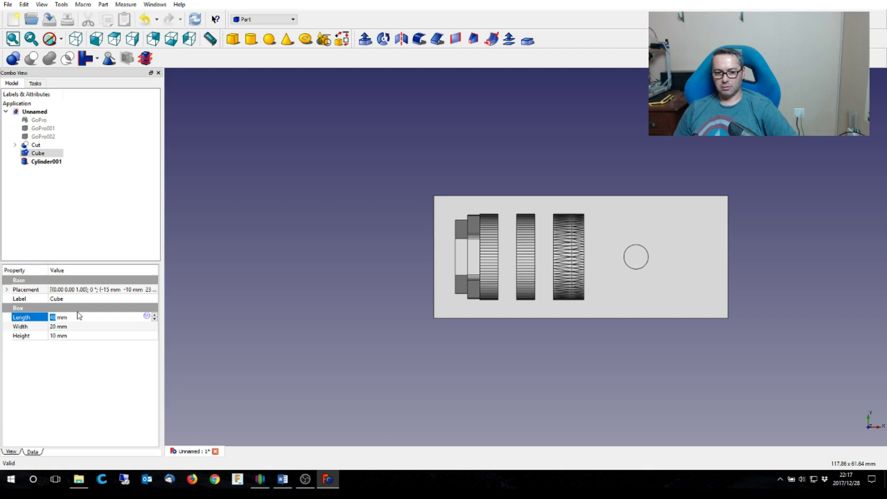
scroll(90, 317, "up", 2)
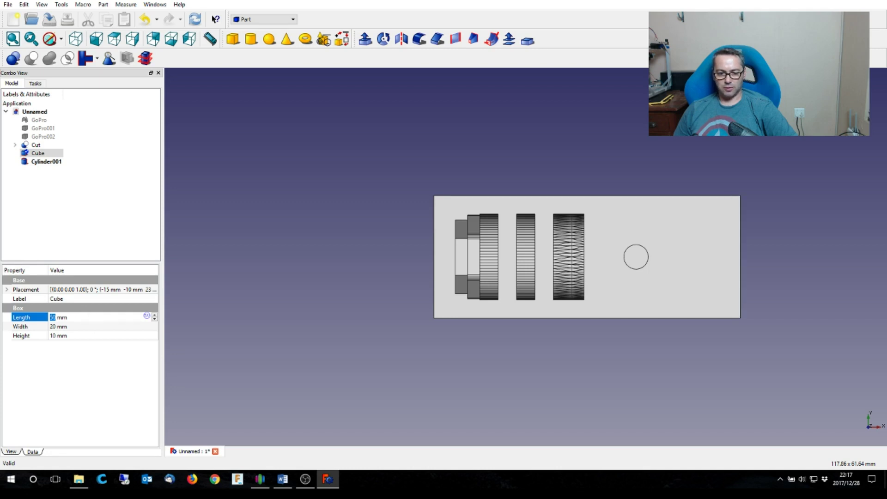
left_click(6, 290)
left_click(15, 317)
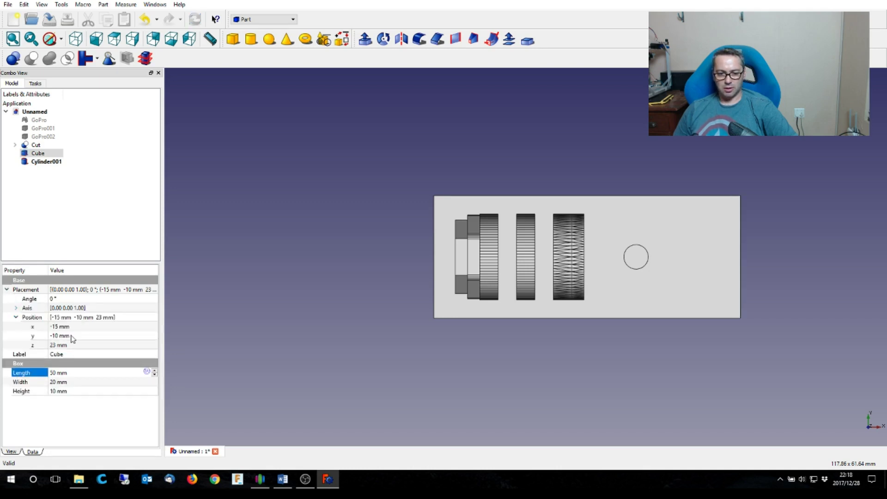
left_click(74, 327)
scroll(73, 327, "down", 9)
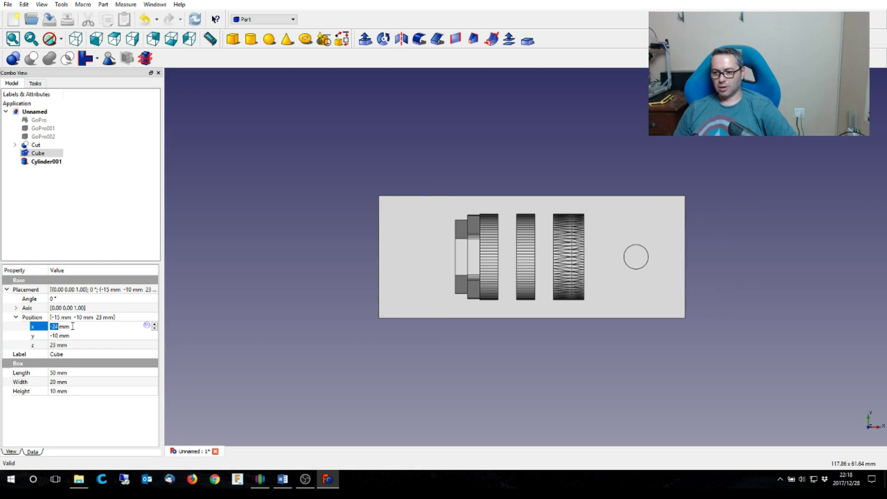
left_click(76, 39)
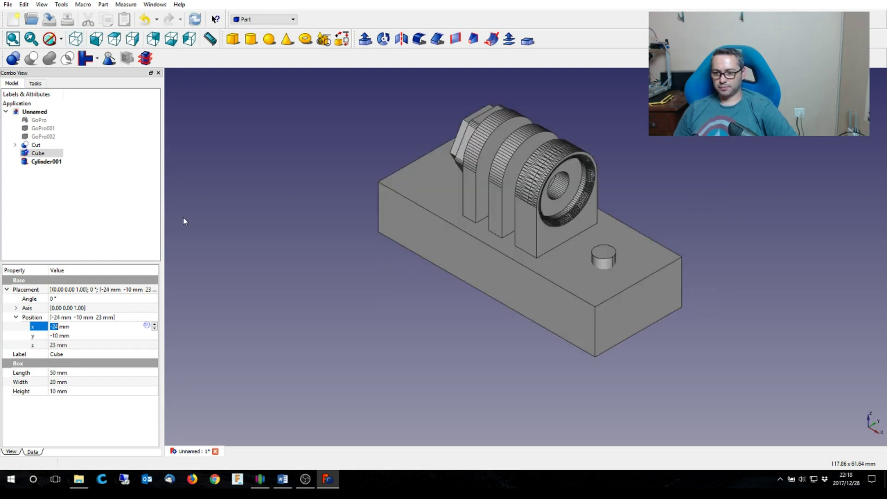
Step: Duplicate the screw-hole cylinder Cylinder001 from the Edit menu
left_click(40, 161)
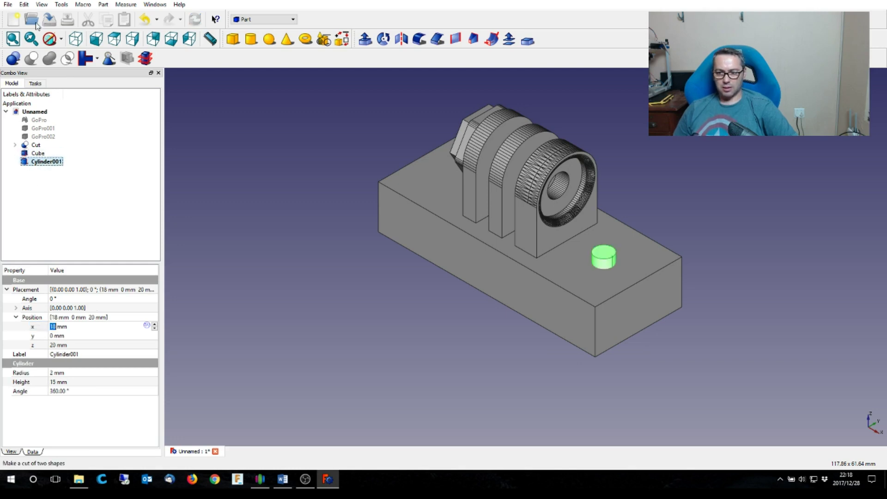
left_click(24, 5)
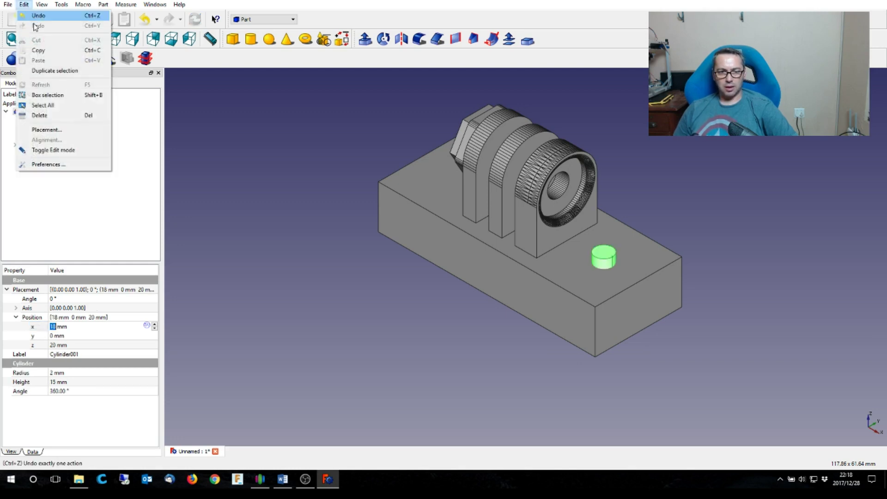
left_click(46, 71)
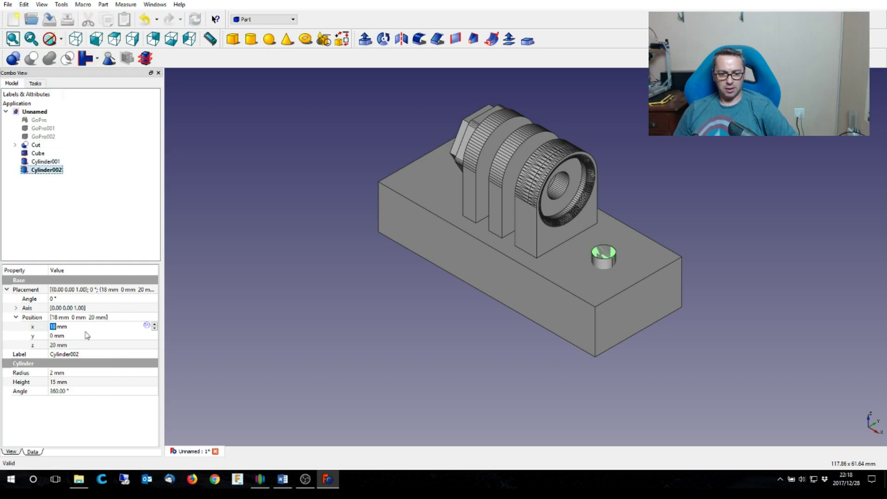
Step: Move the duplicate Cylinder002 to x −18 mm and check it from above
scroll(81, 327, "down", 9)
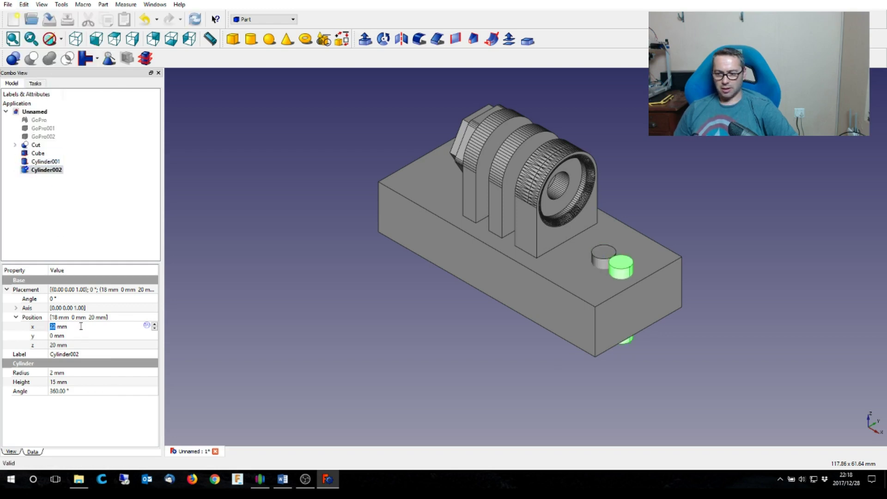
scroll(78, 322, "down", 2)
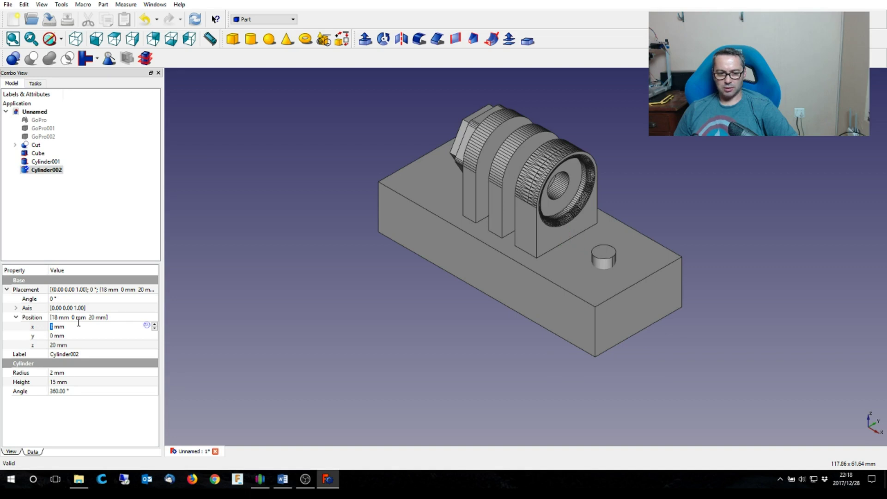
scroll(77, 322, "down", 5)
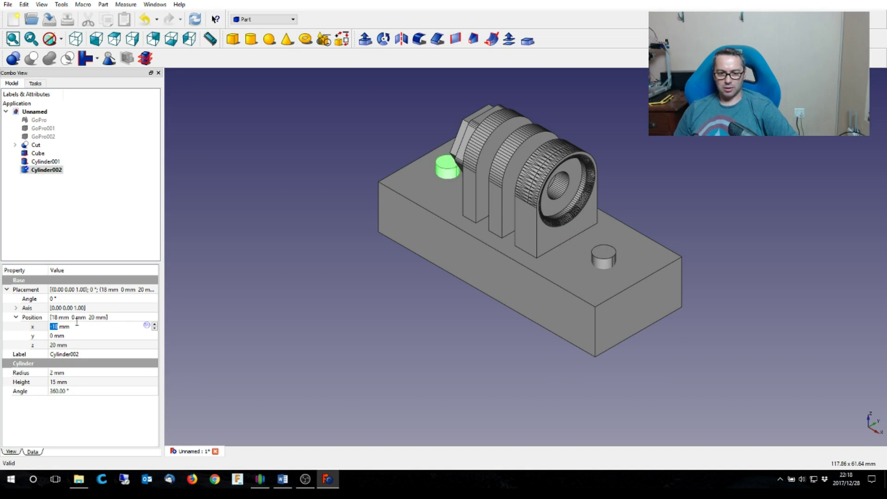
left_click(114, 39)
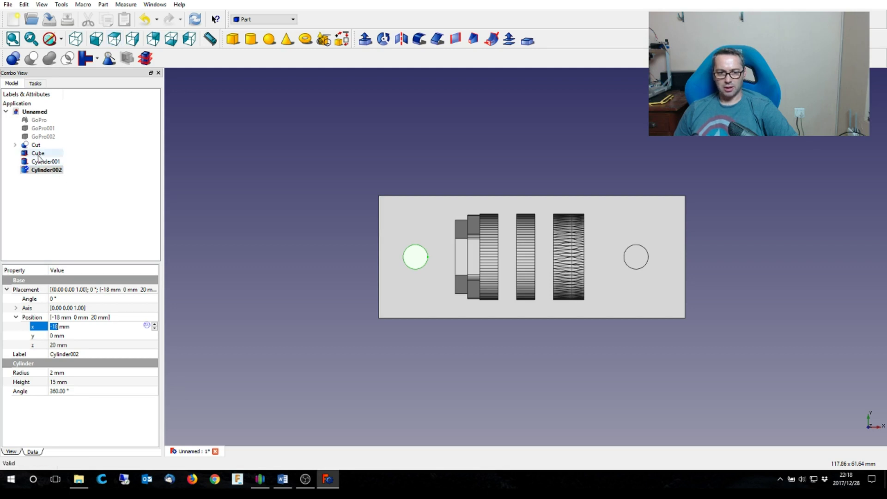
Step: Shift the base plate Cube to x −25 mm
left_click(39, 153)
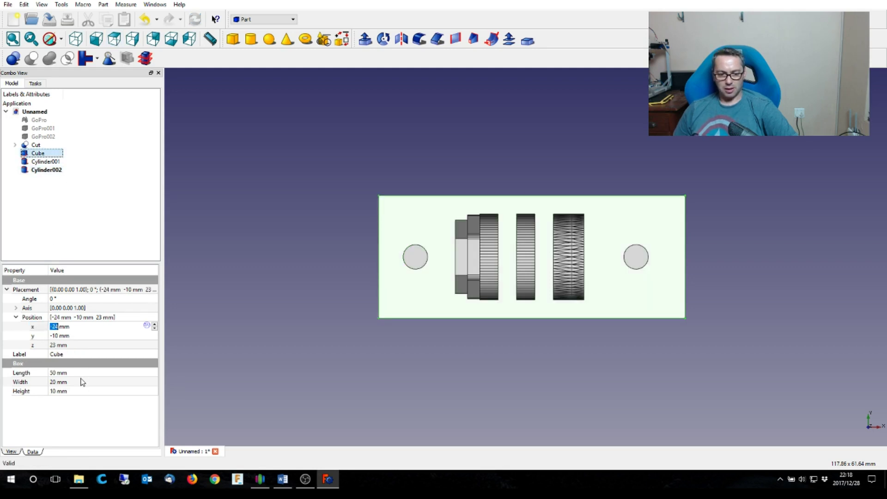
left_click(77, 340)
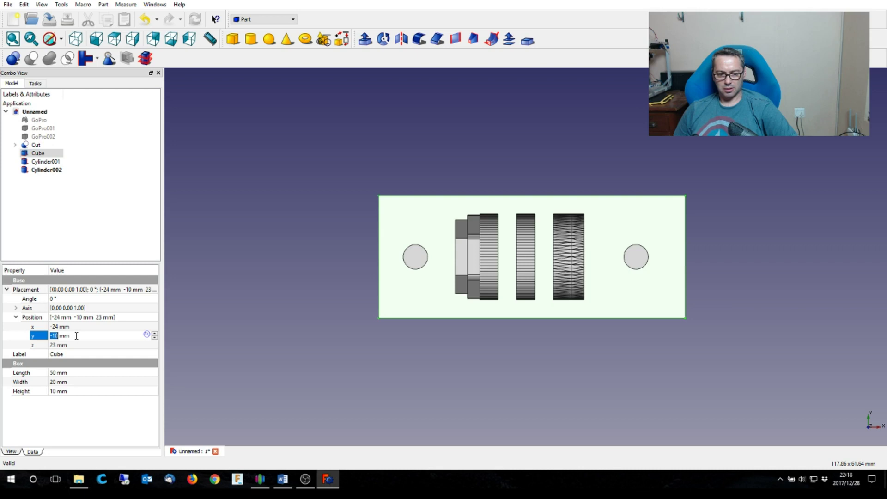
left_click(74, 327)
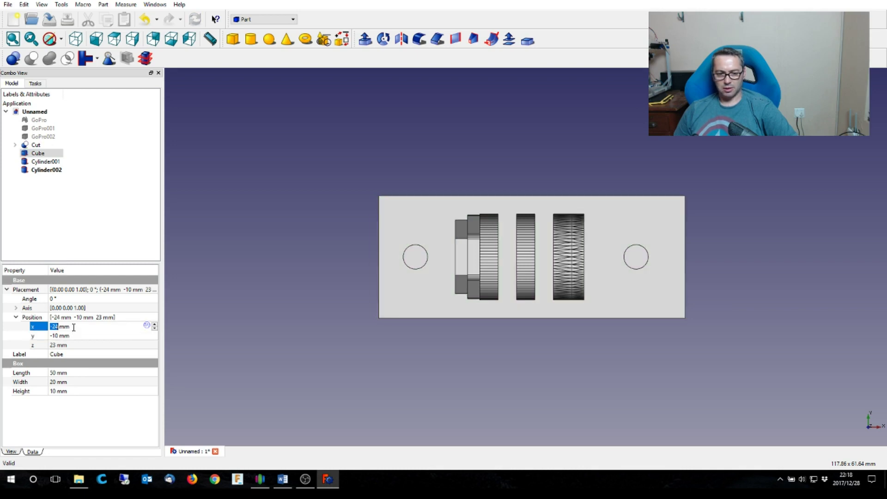
scroll(74, 327, "down", 1)
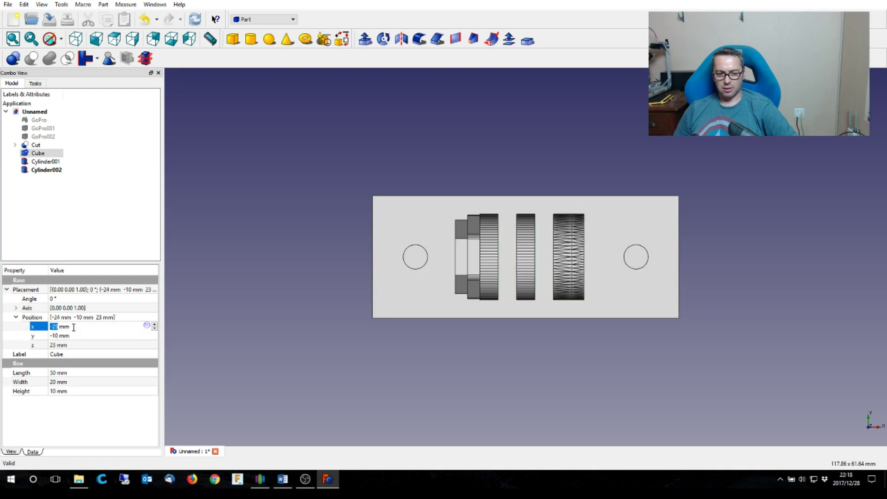
left_click(76, 39)
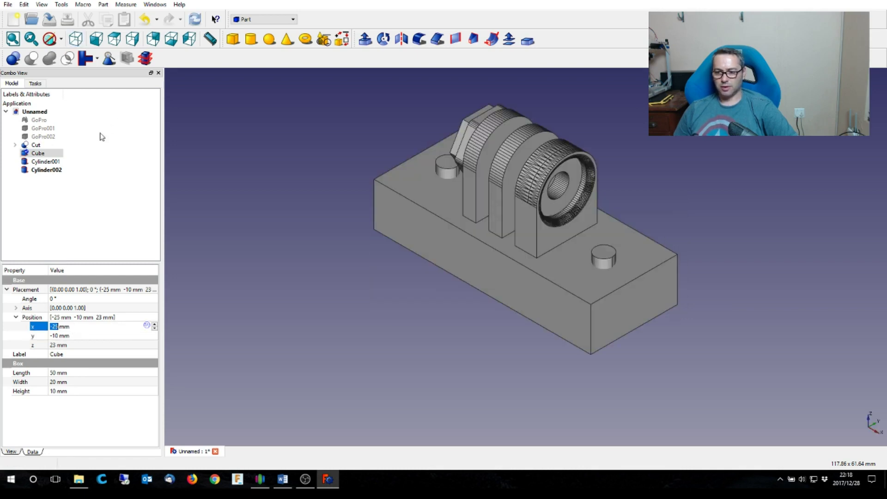
Step: Cut Cylinder001 from the base plate Cube to make the first screw hole, Cut001
left_click(37, 161)
left_click(37, 155)
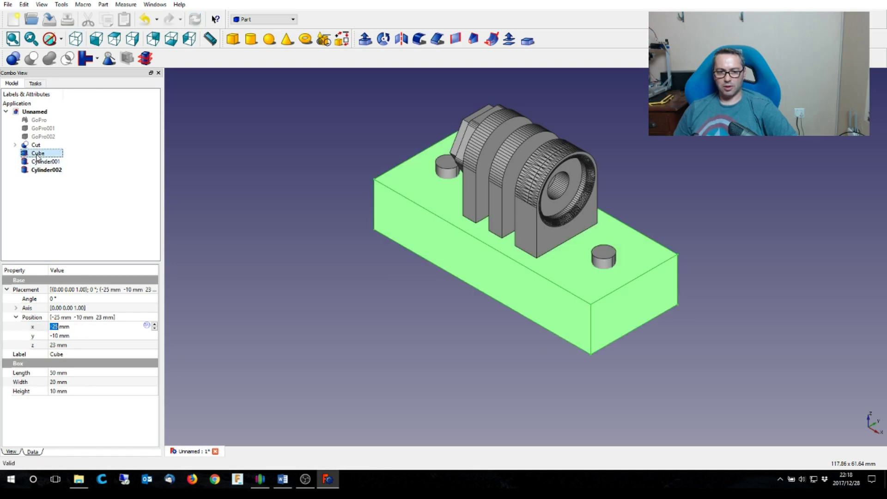
left_click(38, 162, "ctrl")
left_click(45, 170, "ctrl")
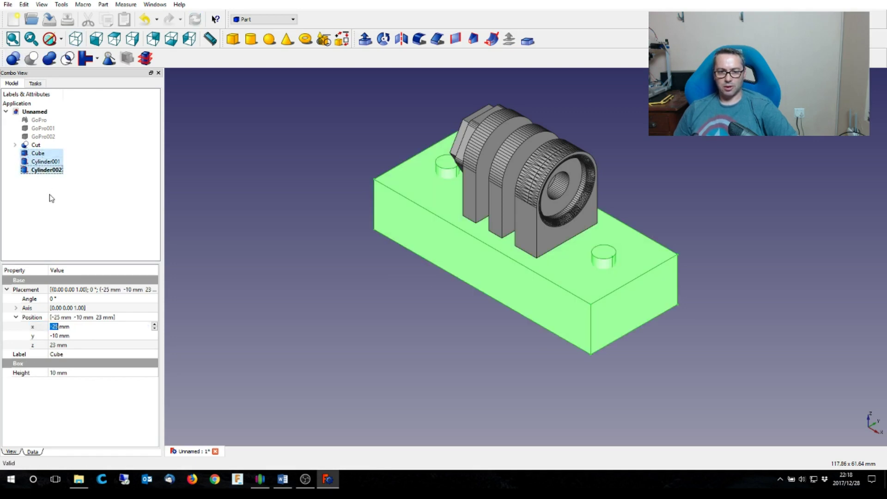
left_click(38, 154)
left_click(42, 163, "ctrl")
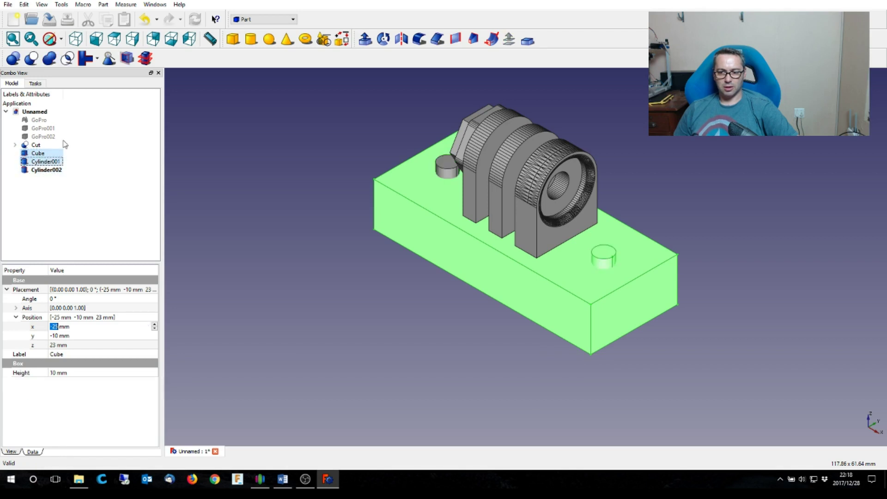
left_click(31, 58)
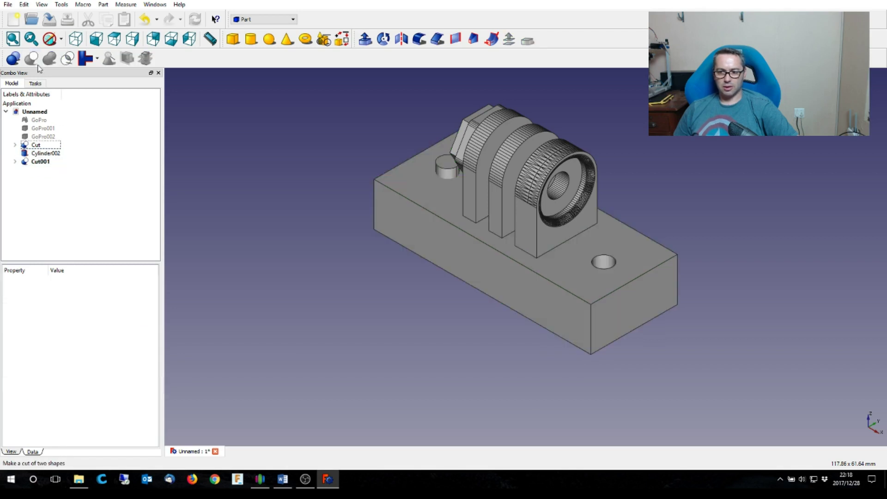
Step: Cut Cylinder002 from Cut001 for the second hole, checking it from top and isometric views
left_click(41, 162)
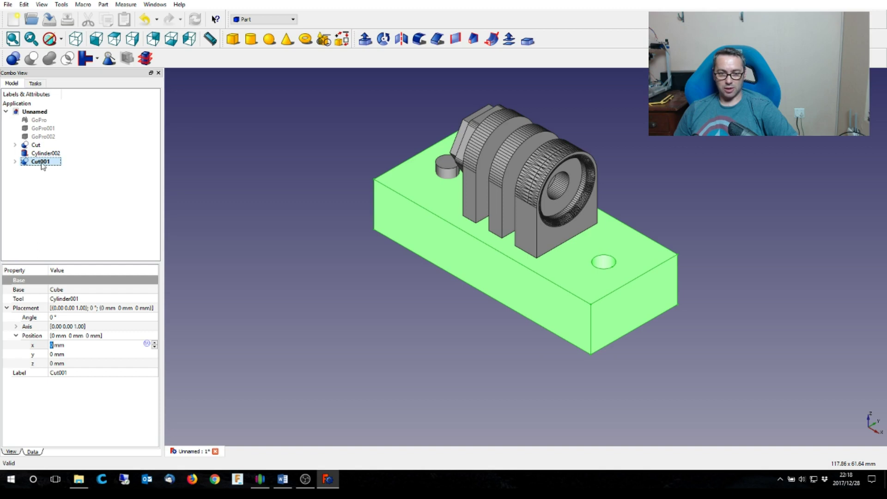
left_click(52, 155, "ctrl")
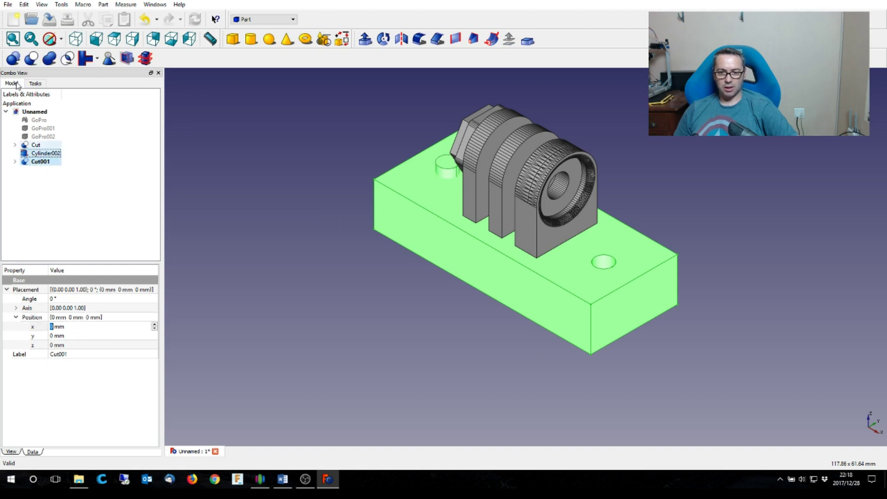
left_click(31, 58)
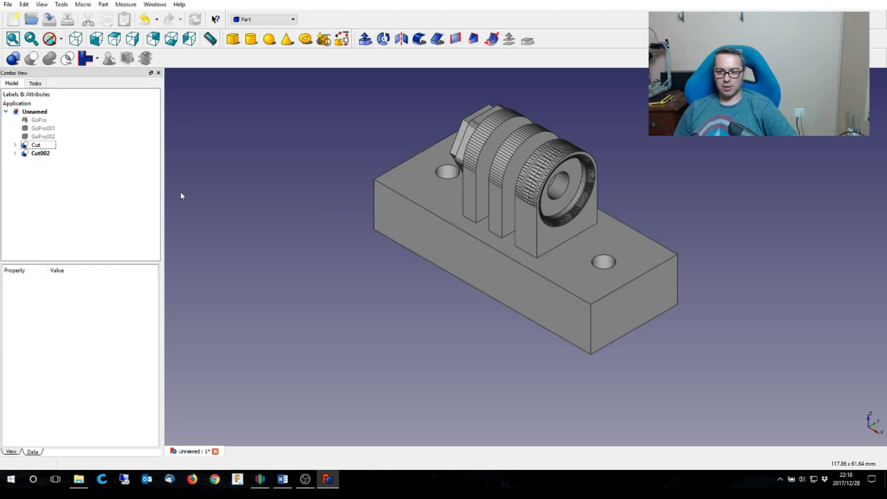
left_click(114, 39)
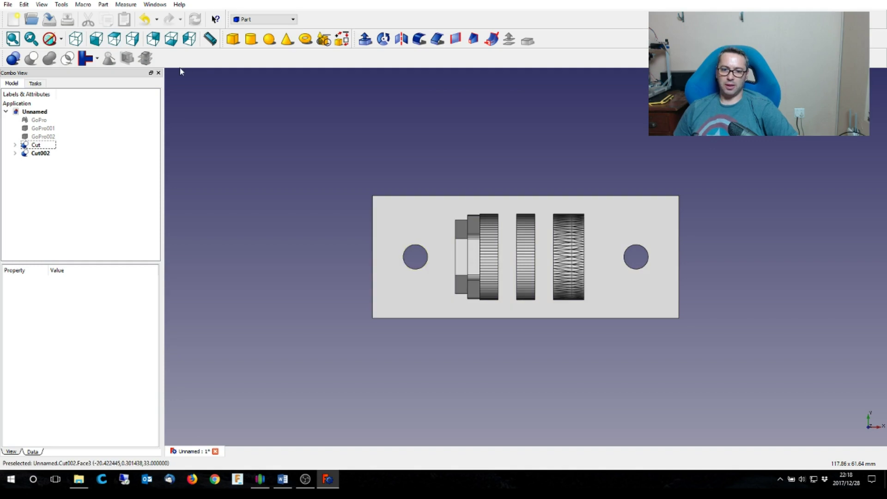
left_click(76, 39)
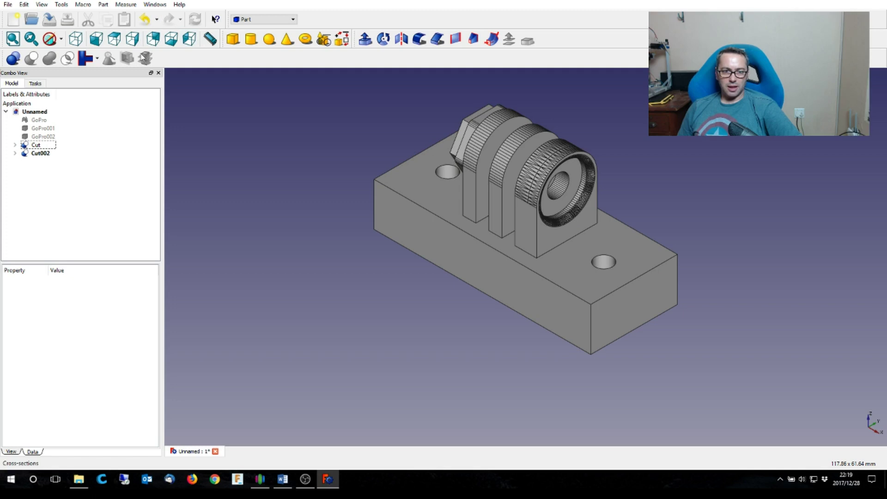
Step: Select the tabs solid Cut together with the holed plate Cut002
left_click(27, 146)
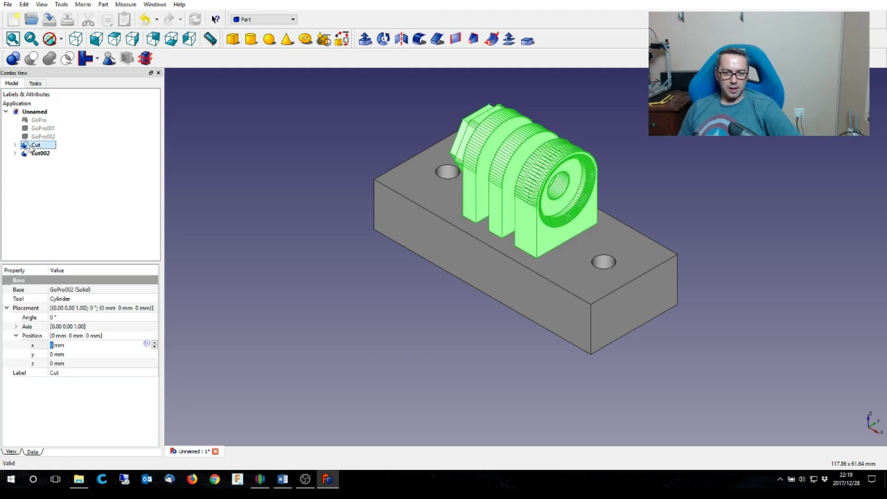
left_click(39, 153, "ctrl")
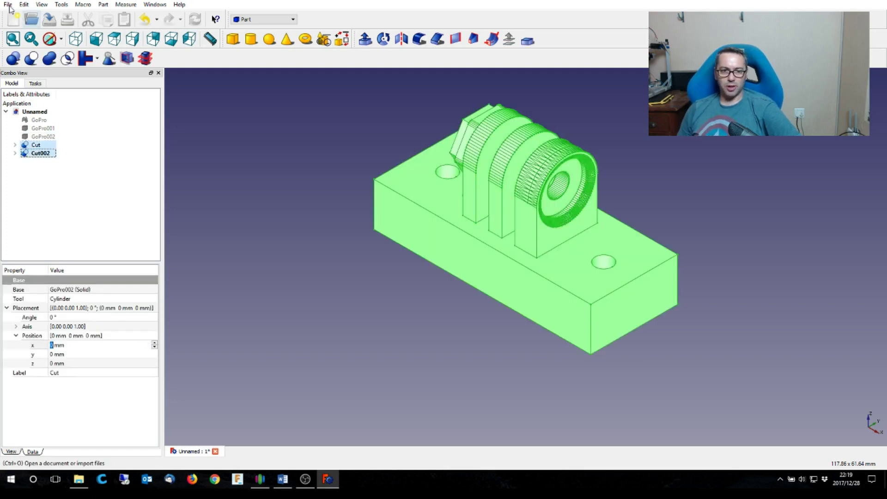
left_click(8, 5)
Step: Start a STEP-with-colors export of the selection, then cancel it without saving
left_click(31, 125)
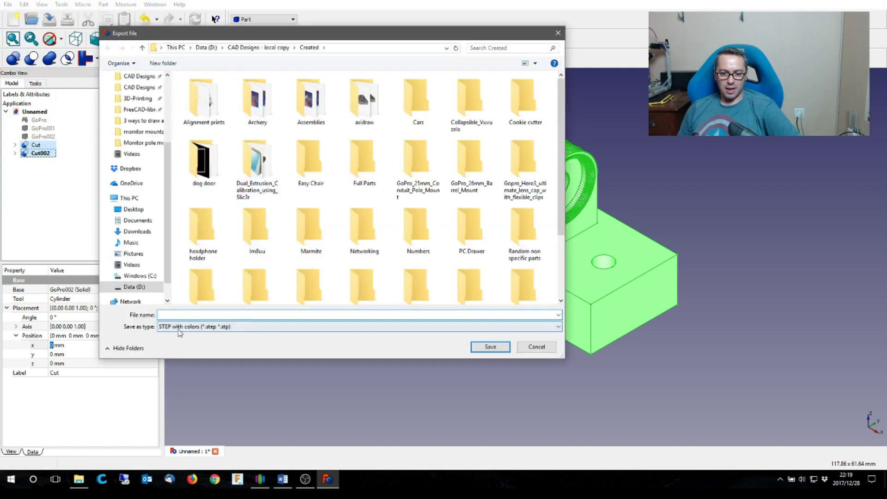
left_click(193, 325)
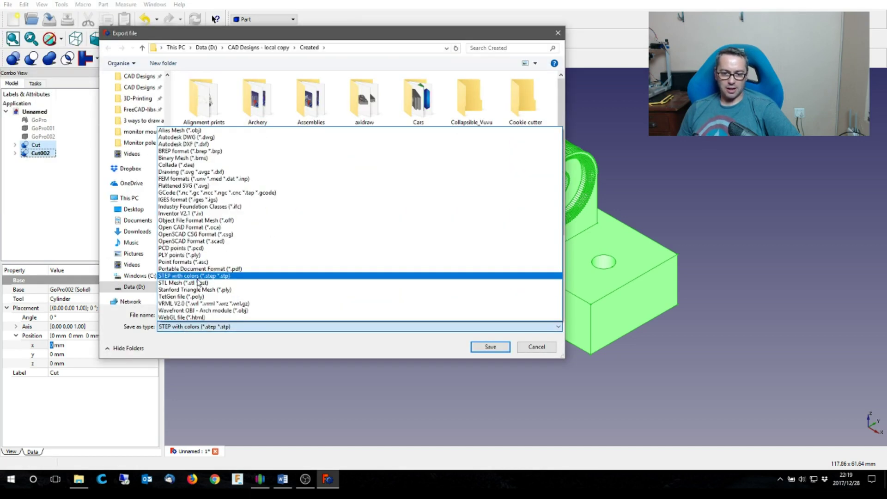
left_click(384, 335)
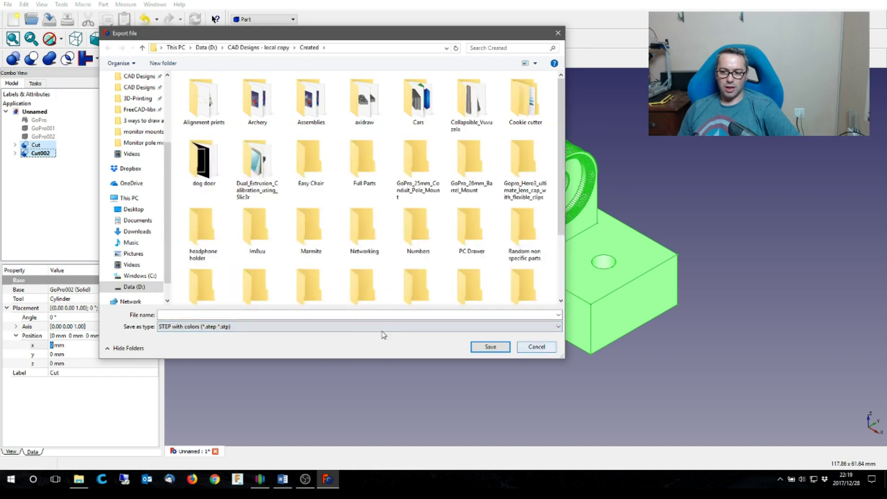
left_click(537, 346)
Step: Clear the selection, then select Cut and Cut002 together in the tree
left_click(347, 286)
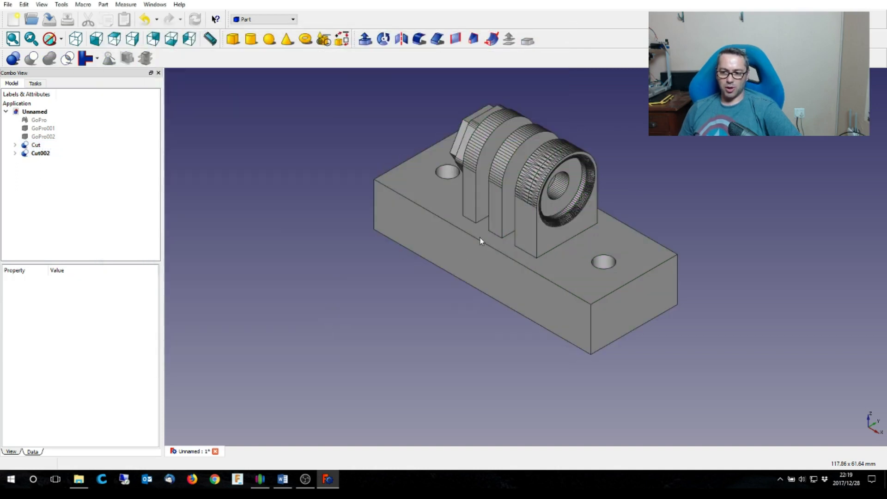
scroll(480, 237, "up", 4)
scroll(381, 223, "down", 2)
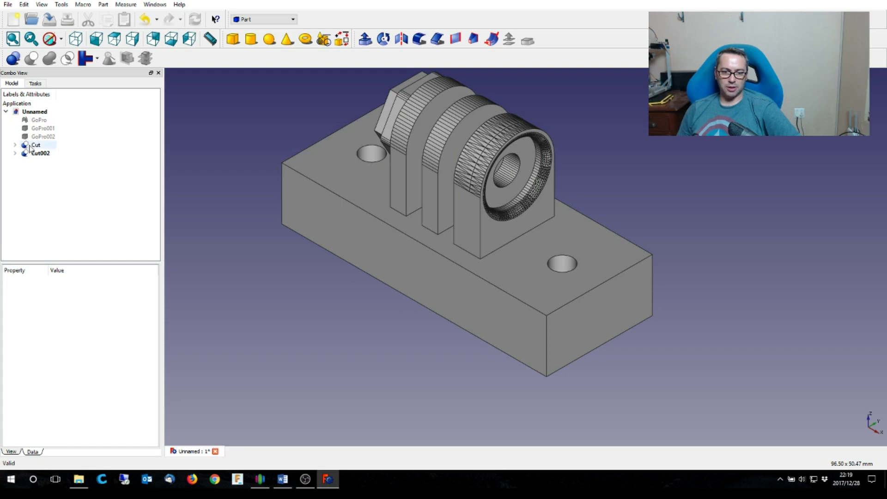
left_click(30, 146)
left_click(36, 154, "ctrl")
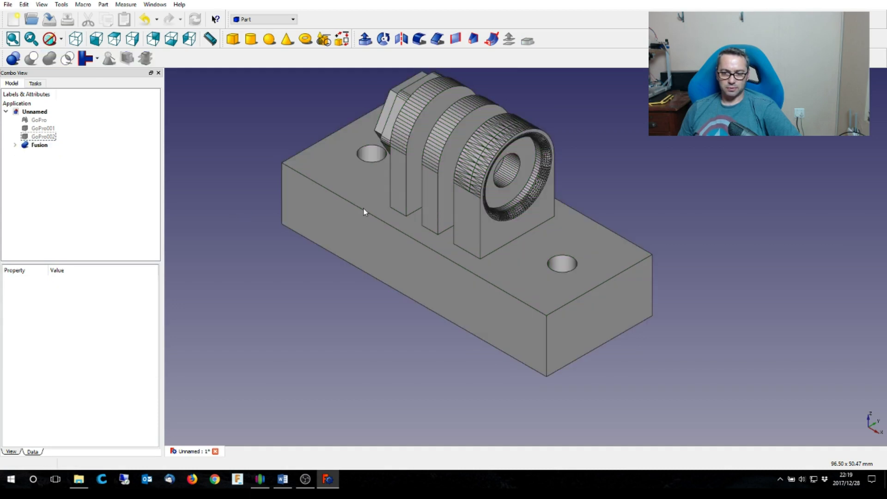
Step: Make the refined copy Fusion001 of the Fusion shape with Part > Refine shape
left_click(30, 146)
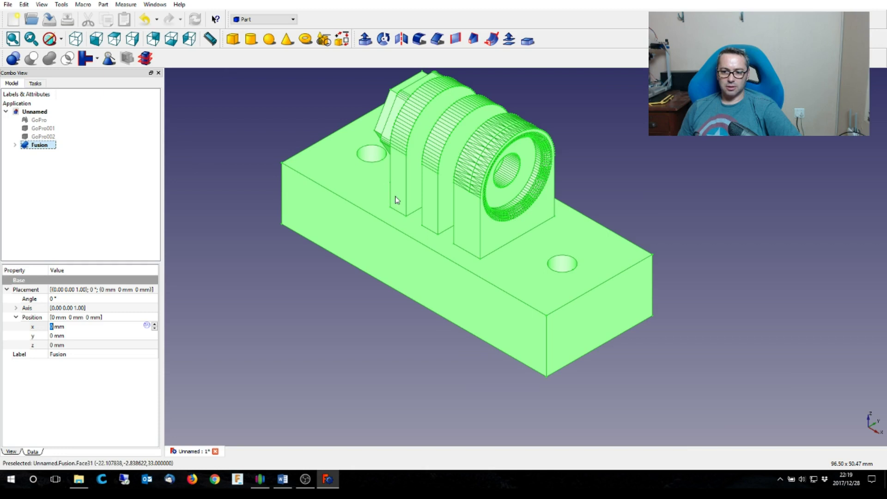
scroll(397, 202, "up", 2)
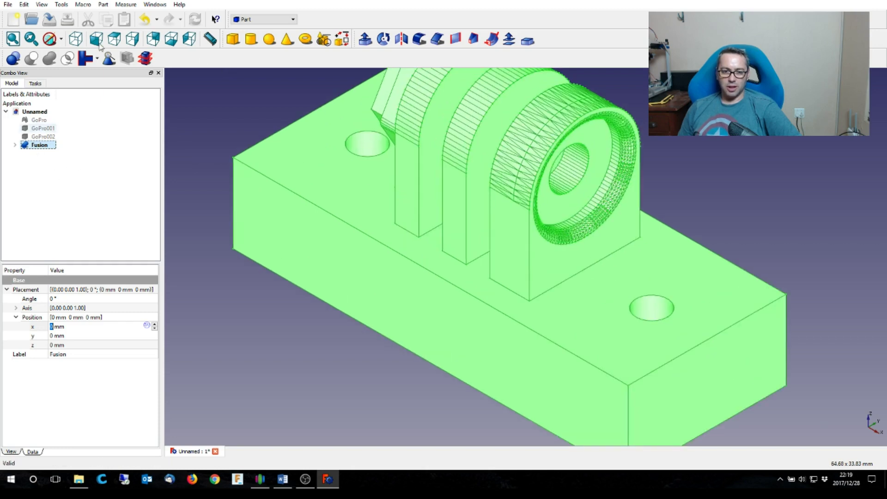
left_click(103, 5)
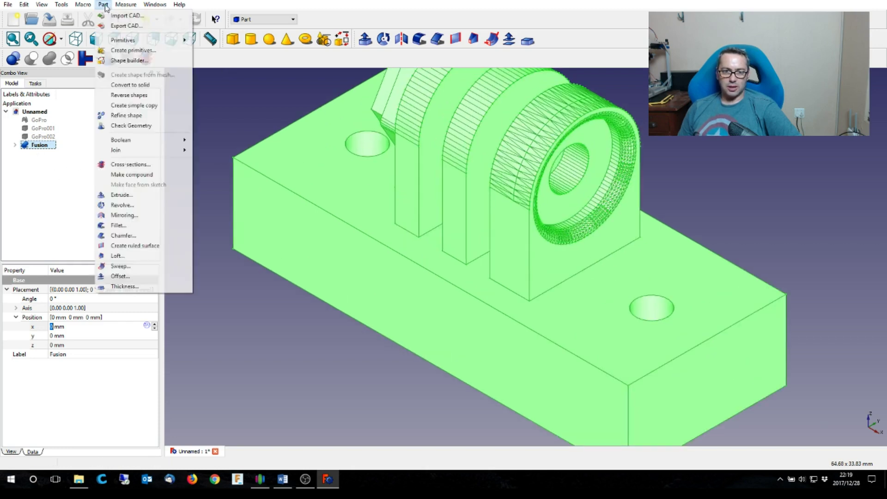
left_click(131, 116)
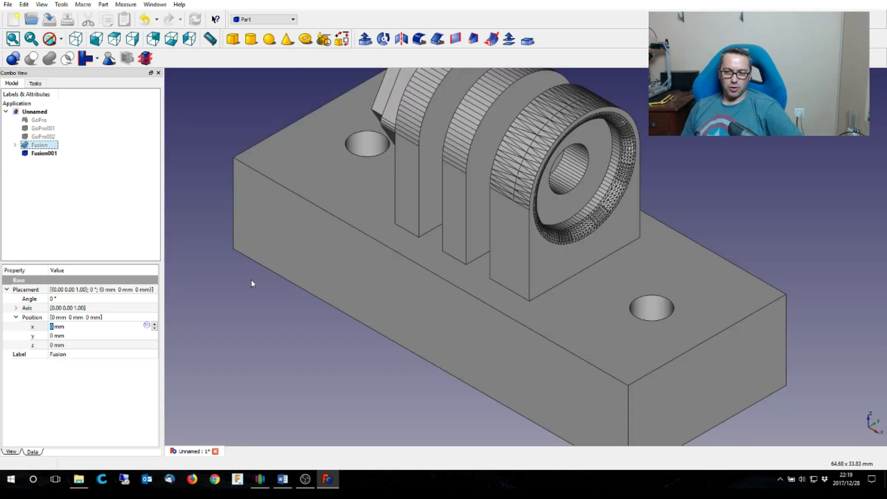
scroll(279, 330, "down", 2)
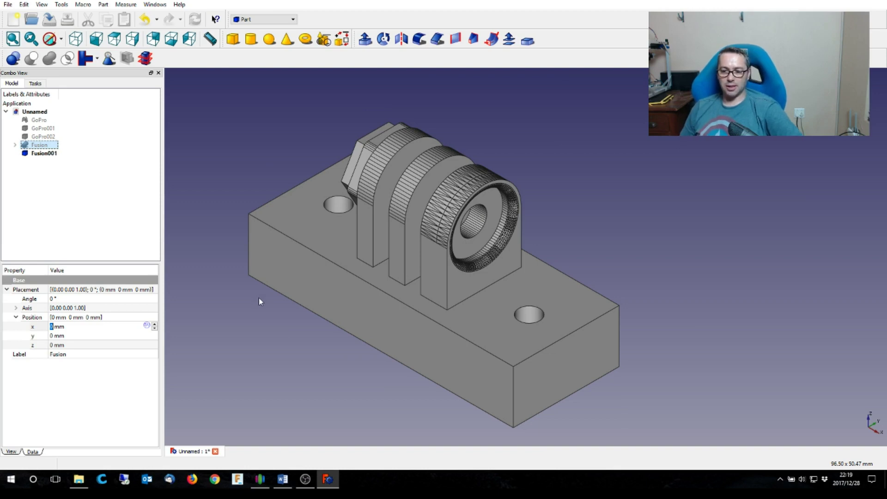
scroll(258, 297, "up", 1)
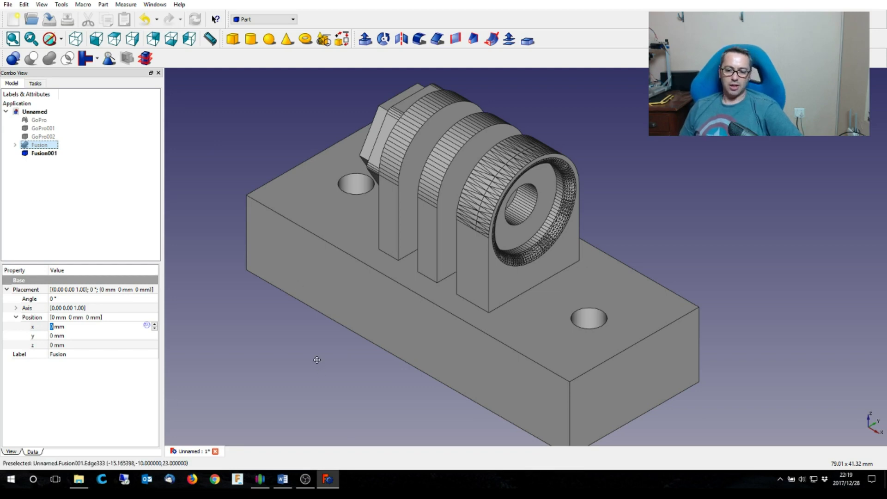
middle_click_drag(390, 362, 678, 320)
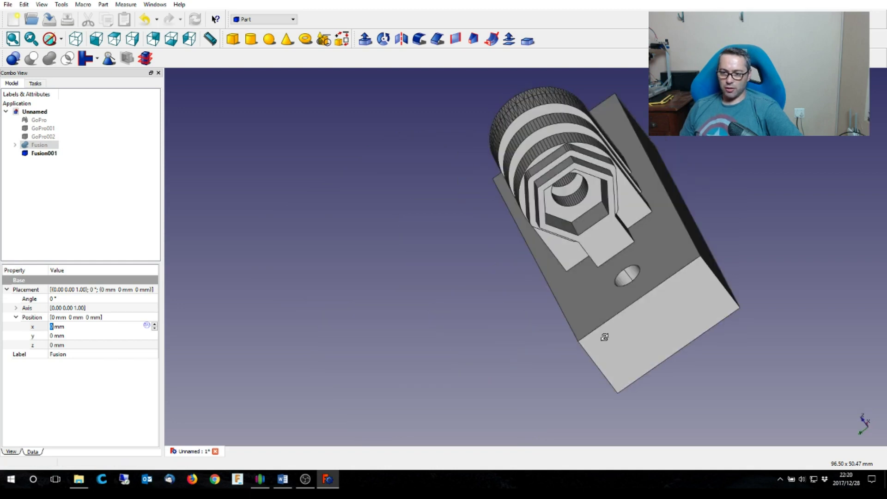
middle_click_drag(604, 337, 191, 365)
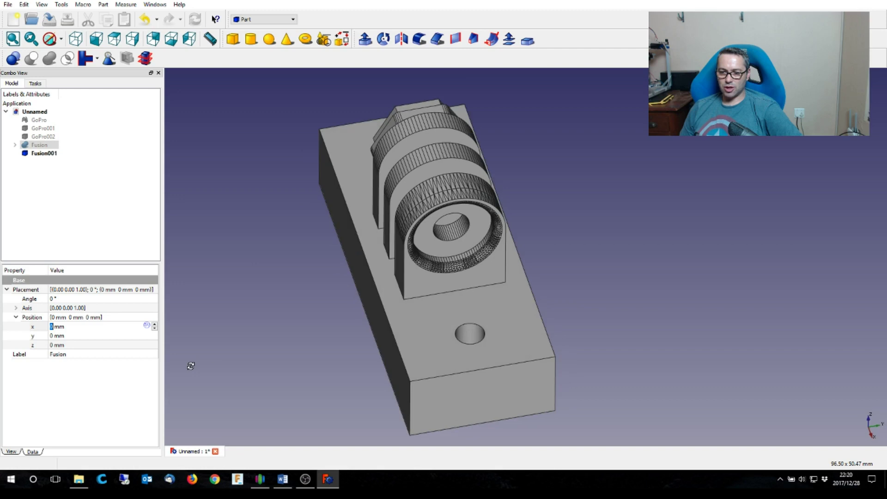
middle_click_drag(303, 333, 356, 340)
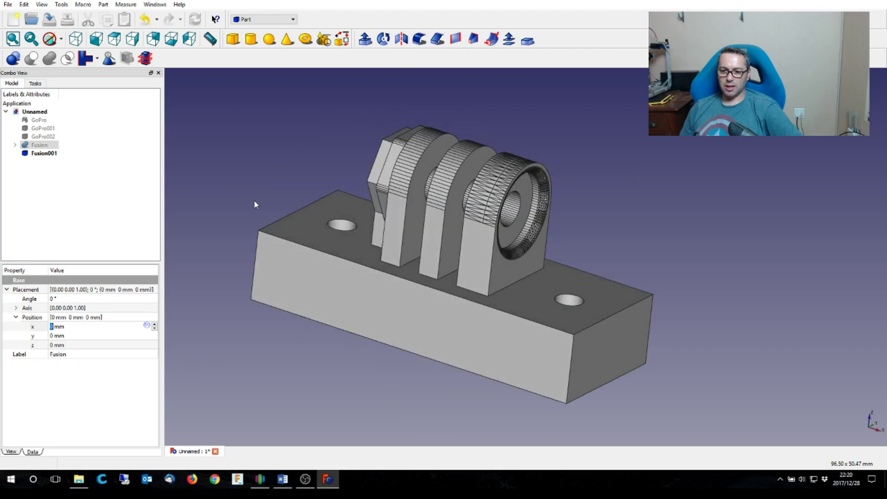
scroll(238, 206, "up", 3)
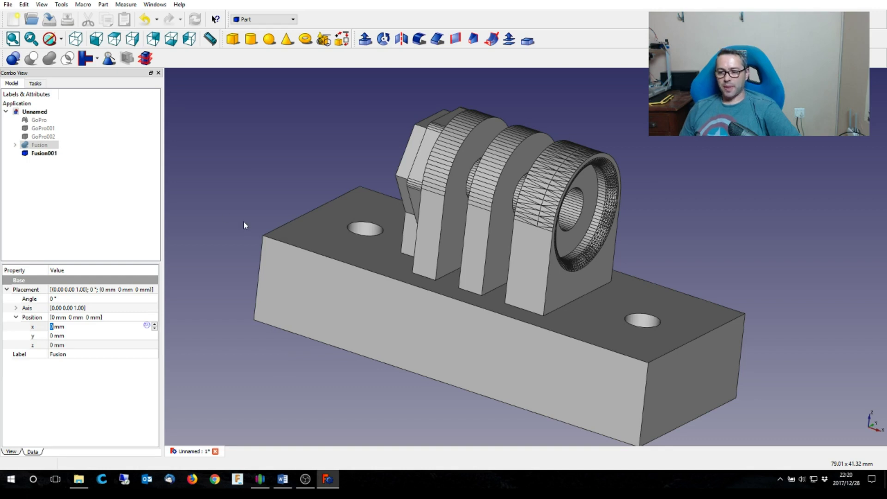
left_click(241, 170)
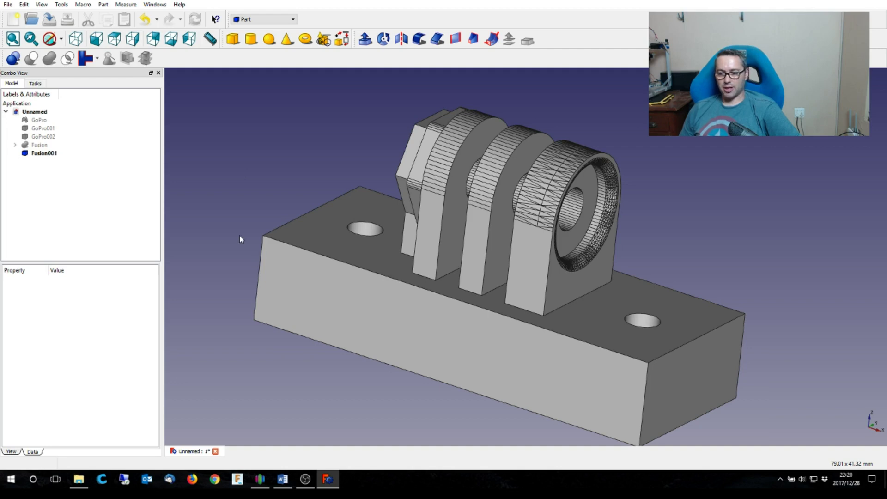
scroll(241, 237, "down", 1)
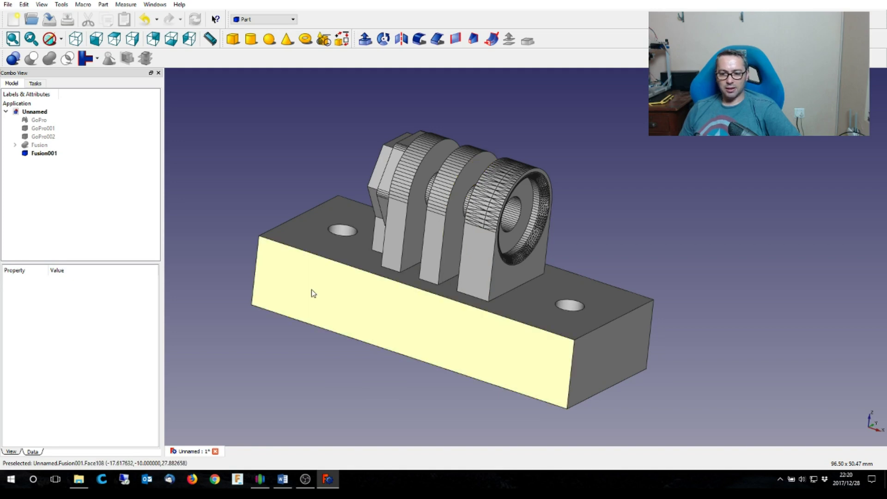
left_click(41, 153)
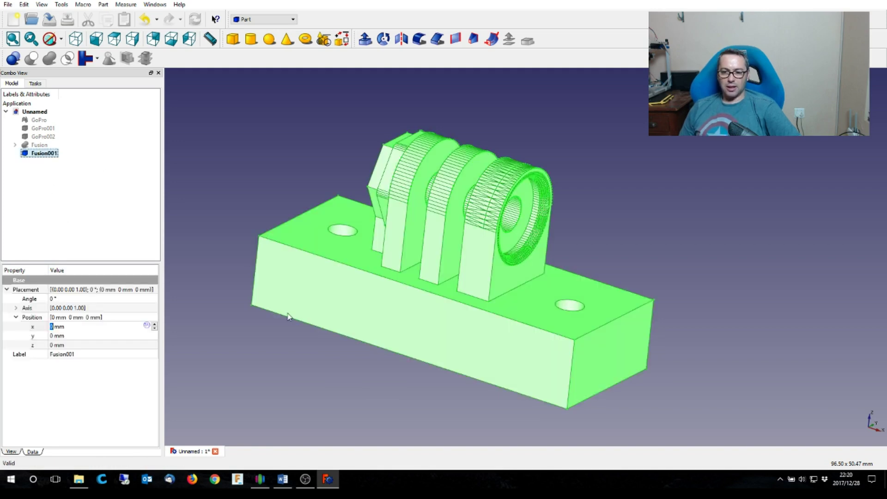
scroll(314, 315, "up", 2)
scroll(274, 234, "down", 1)
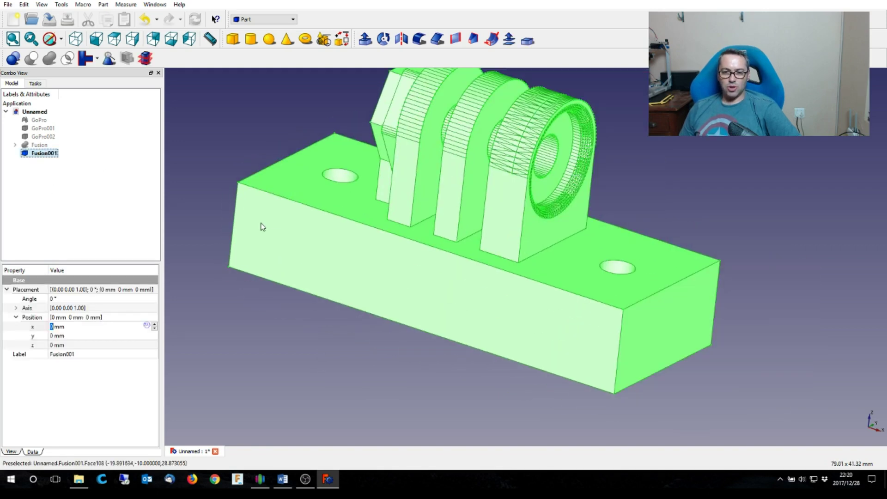
scroll(420, 295, "down", 1)
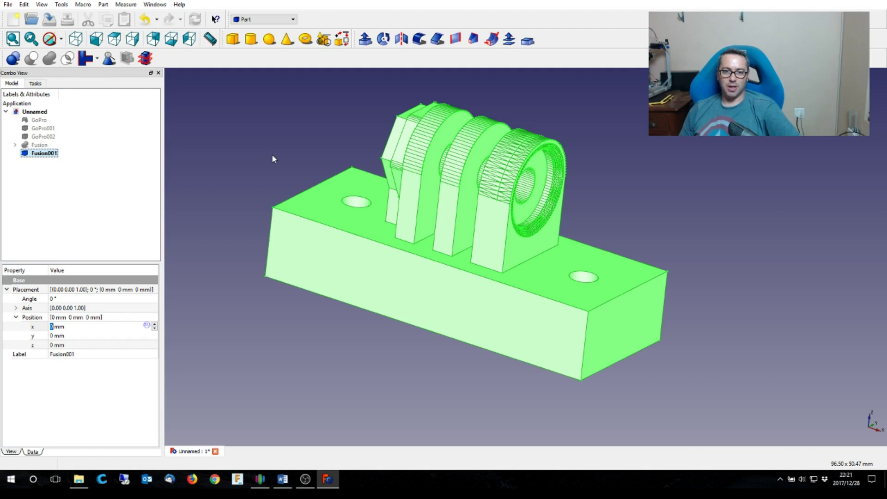
left_click(39, 144)
left_click(44, 152)
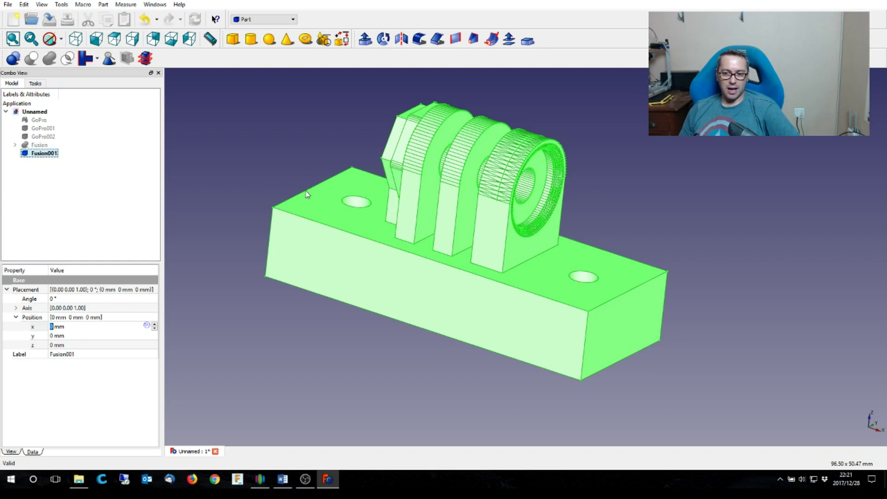
middle_click_drag(268, 289, 299, 304)
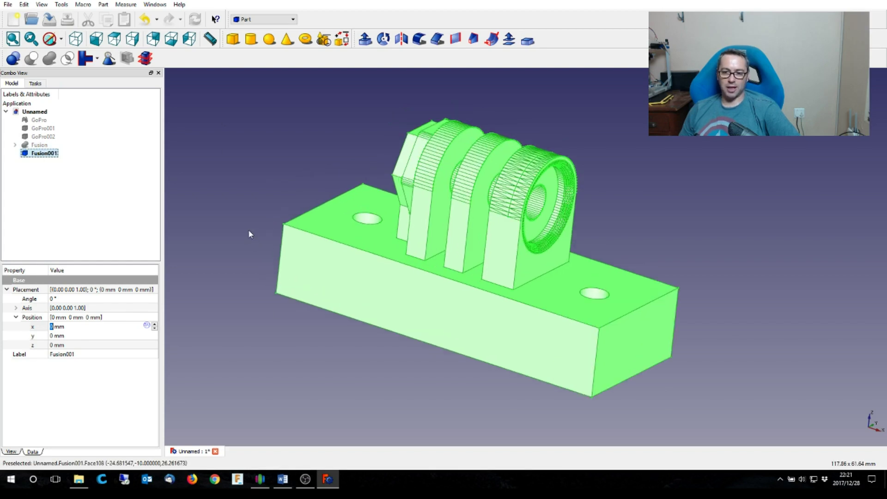
left_click(260, 156)
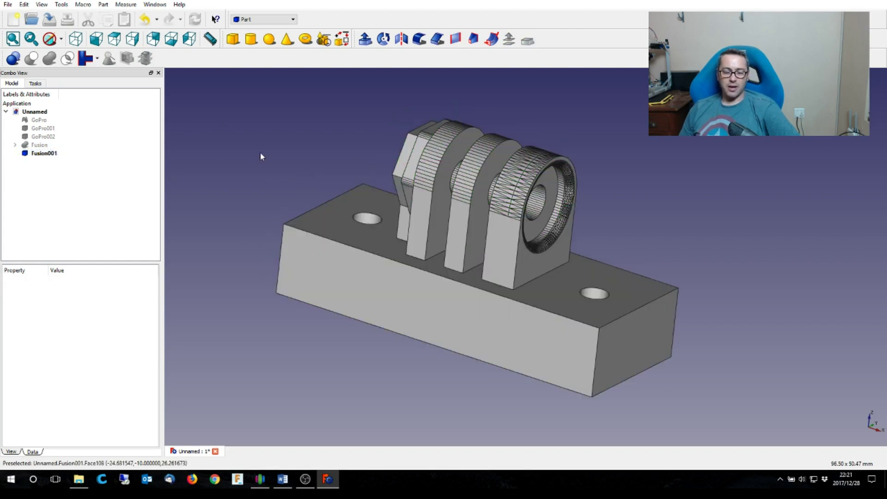